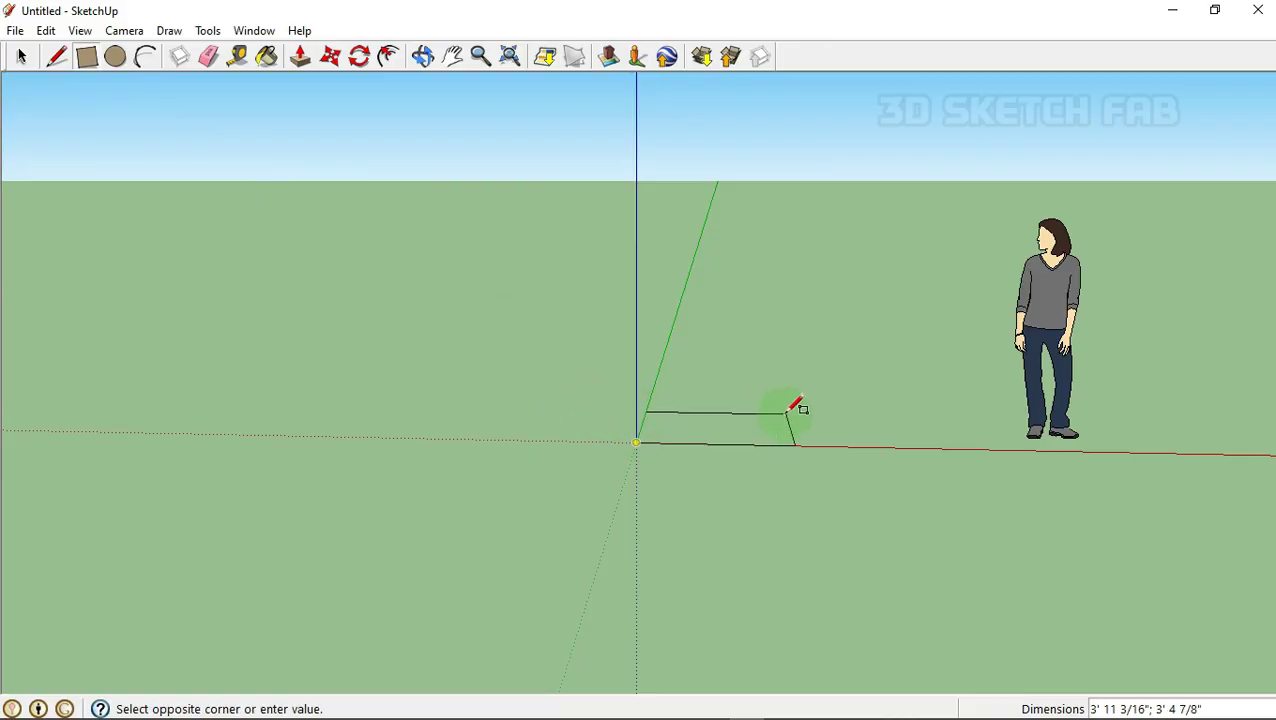
- Draw a base rectangle on the ground and push/pull it upward into a plain white box
mouse_move(797, 408)
middle_mouse_down()
mouse_move(723, 583)
mouse_move(825, 372)
mouse_move(717, 393)
middle_mouse_up()
left_click(813, 370)
key("p")
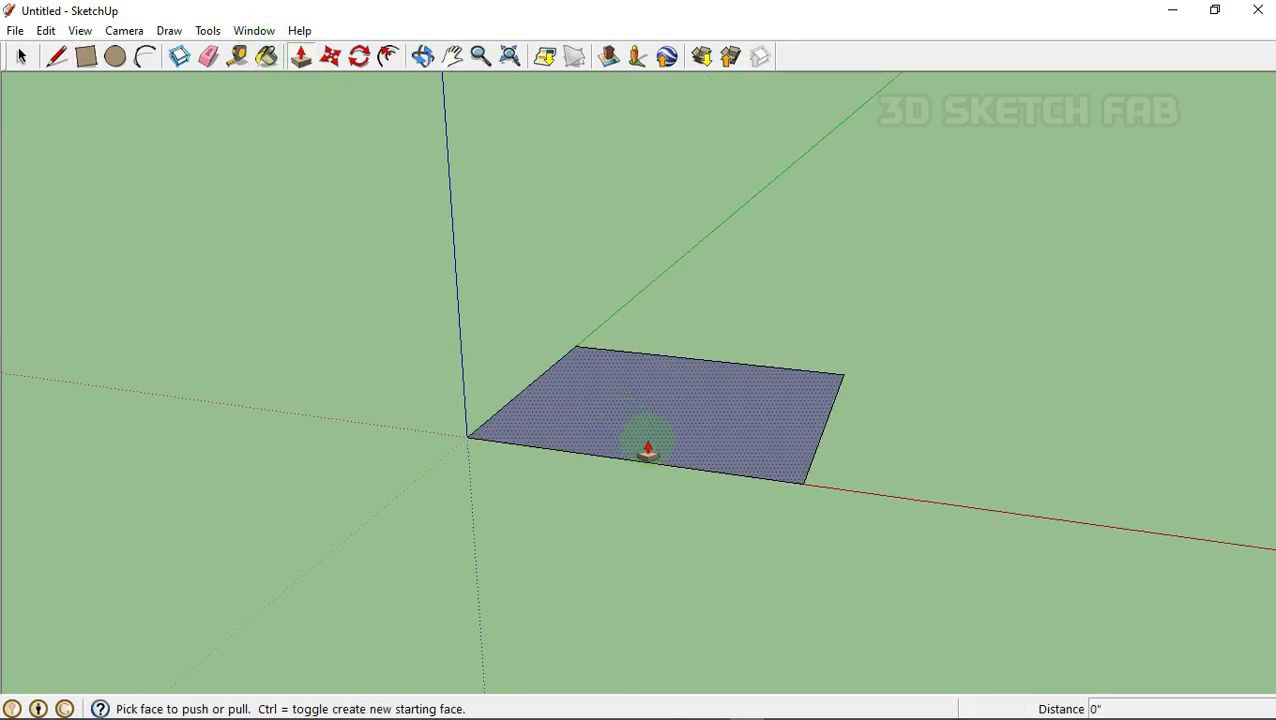
left_click_drag(647, 447, 413, 465)
mouse_move(413, 465)
middle_mouse_down()
mouse_move(652, 465)
mouse_move(239, 447)
mouse_move(607, 362)
middle_mouse_up()
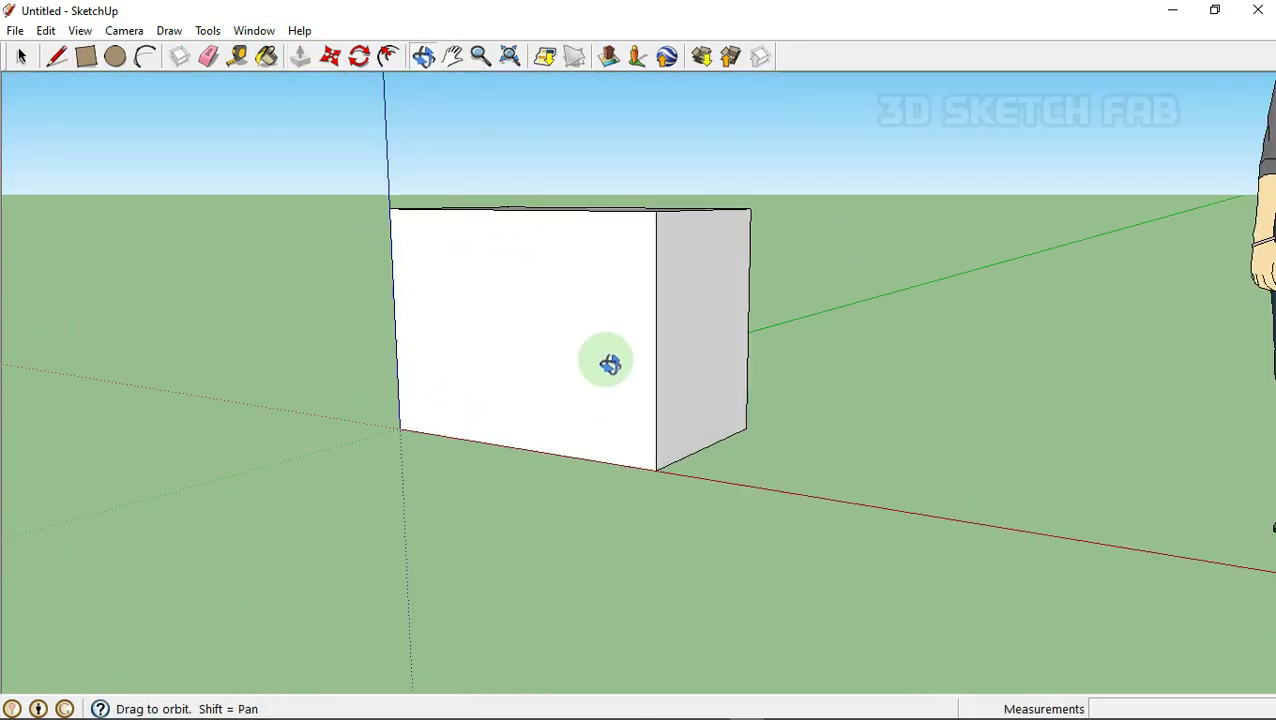
mouse_move(601, 296)
middle_mouse_down()
mouse_move(678, 370)
mouse_move(803, 302)
mouse_move(464, 319)
mouse_move(10, 140)
middle_mouse_up()
- Import Tele front001.jpg as a texture and stretch it across the box's front face
left_click(15, 30)
left_click(102, 318)
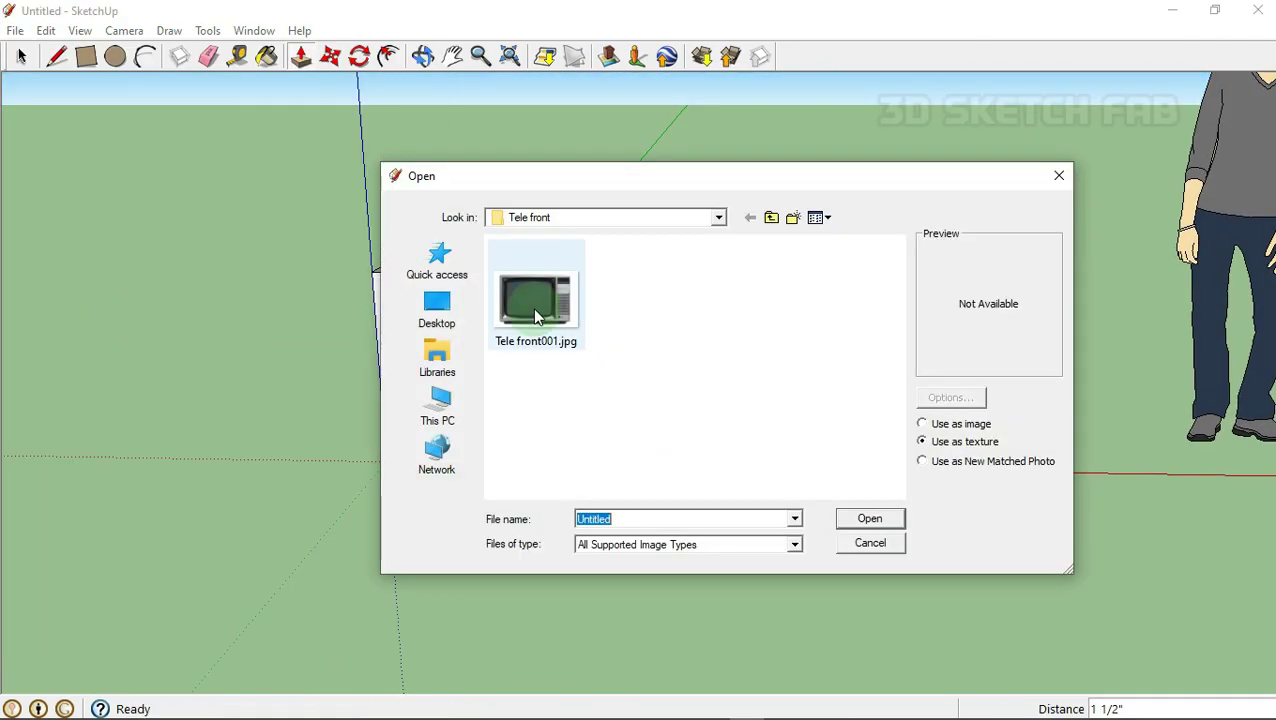
left_click(533, 308)
left_click(868, 522)
left_click(399, 455)
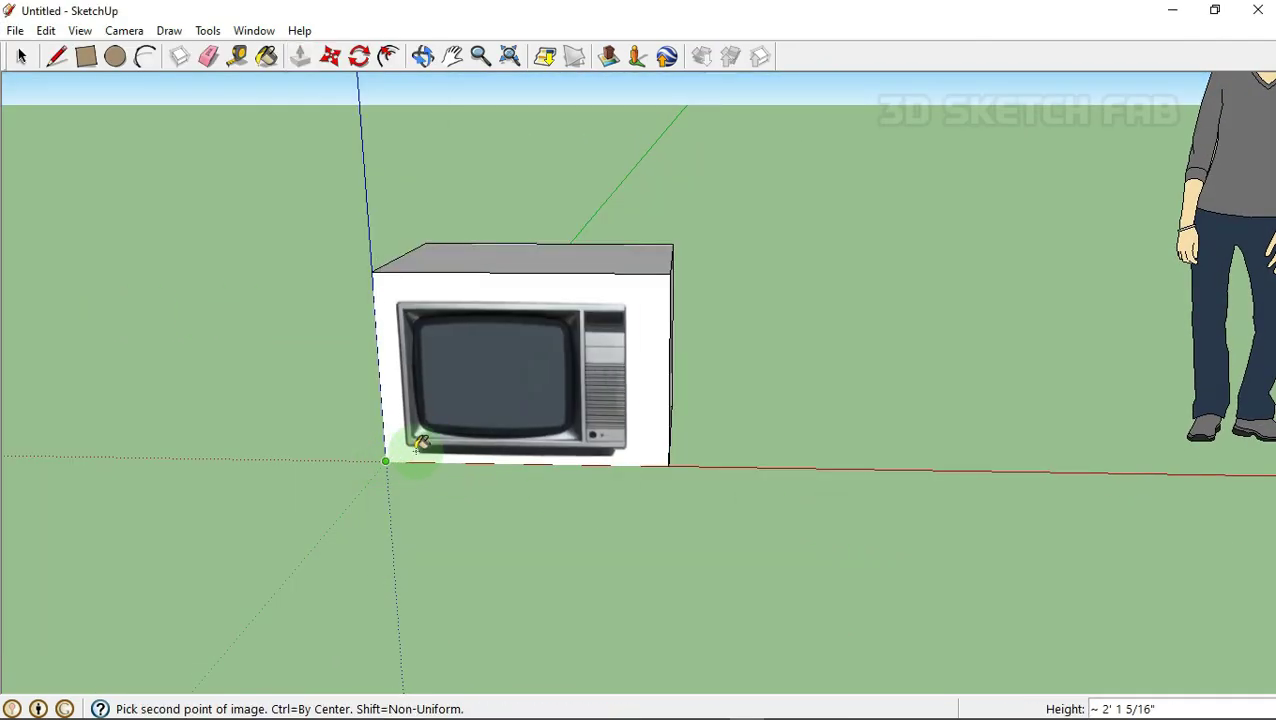
left_click(675, 307)
mouse_move(675, 307)
middle_mouse_down()
mouse_move(693, 425)
mouse_move(456, 445)
mouse_move(832, 507)
middle_mouse_up()
- Push the left side face inward so the box ends at the photo's edge
key("p")
left_click(383, 420)
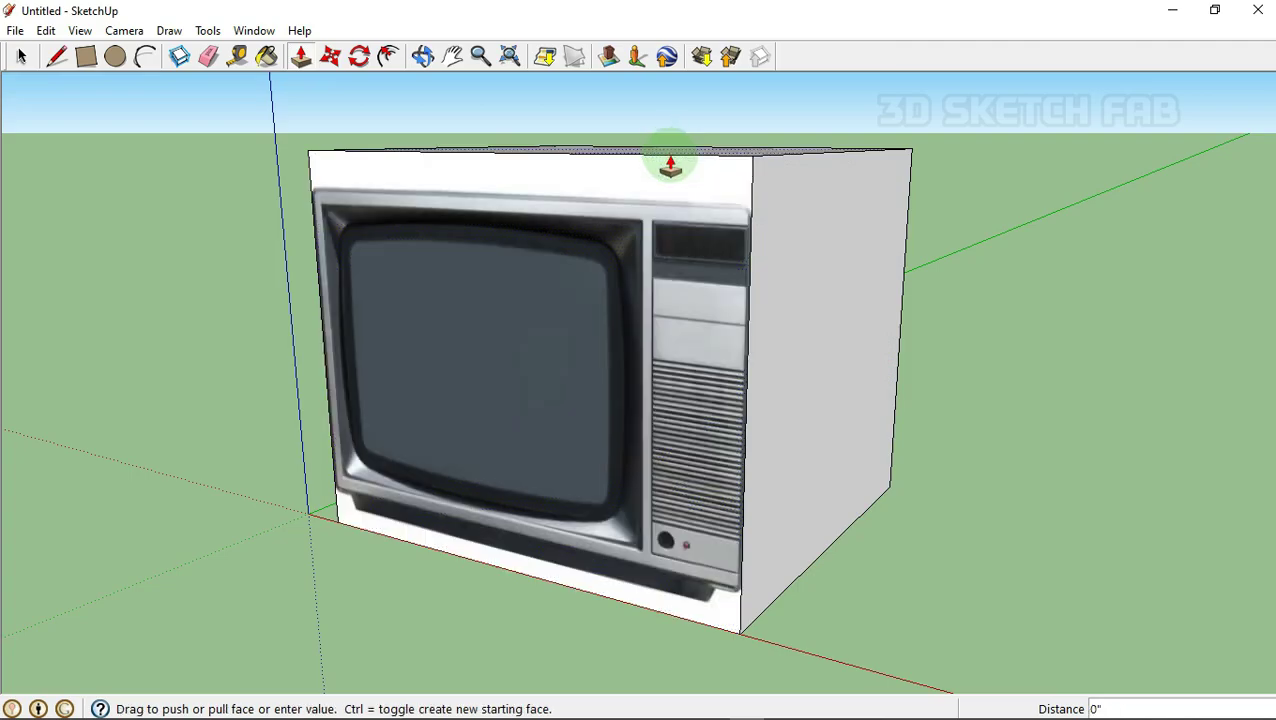
left_click(692, 193)
mouse_move(521, 464)
middle_mouse_down()
mouse_move(544, 362)
mouse_move(644, 533)
mouse_move(610, 516)
middle_mouse_up()
- Fit the bottom face to the photo, round the top-right front corner and push its sliver away
left_click(624, 510)
scroll(628, 508, "up", 3)
scroll(479, 251, "up", 5)
key("a")
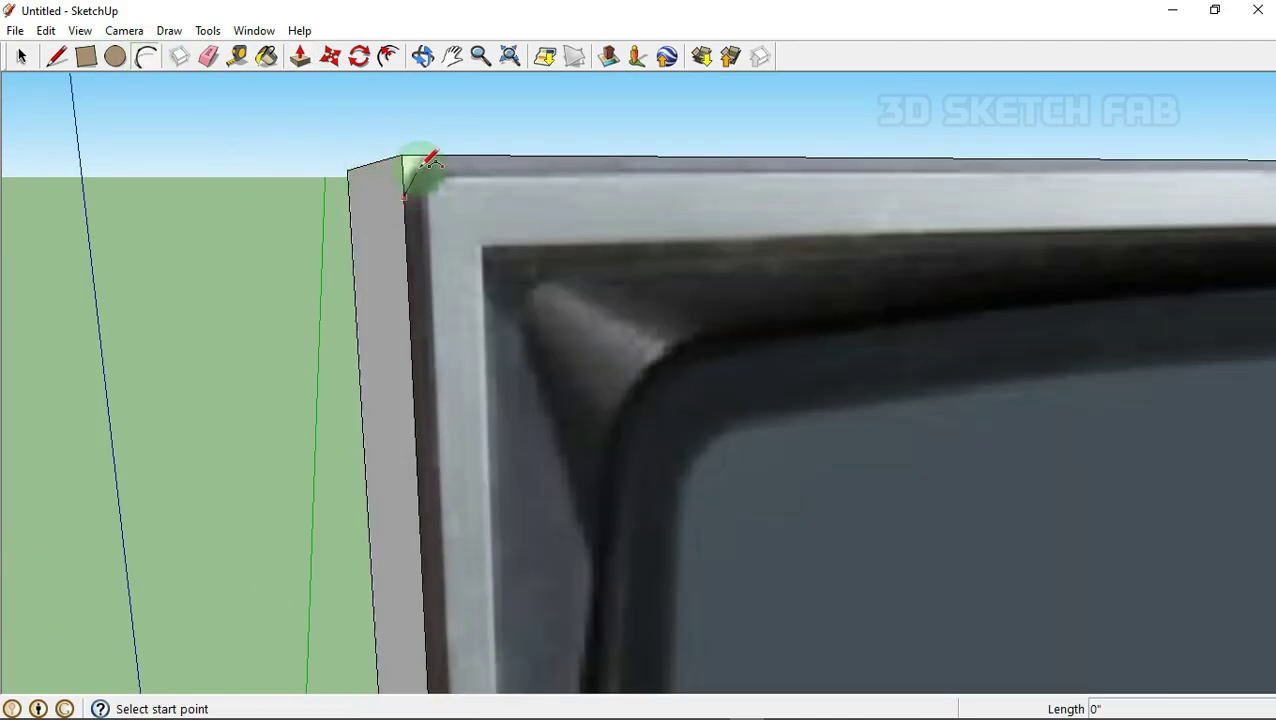
scroll(390, 255, "down", 4)
mouse_move(427, 276)
middle_mouse_down()
mouse_move(518, 319)
mouse_move(1017, 239)
middle_mouse_up()
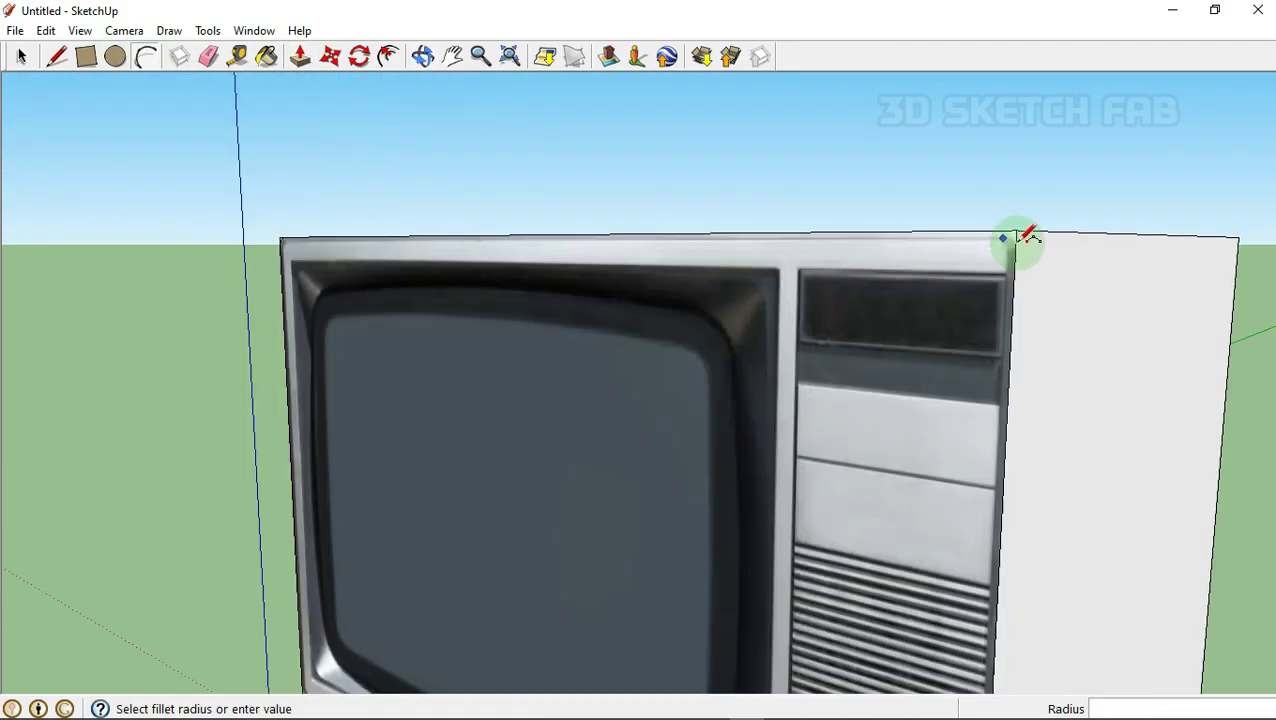
scroll(1008, 212, "up", 4)
left_click(1017, 228)
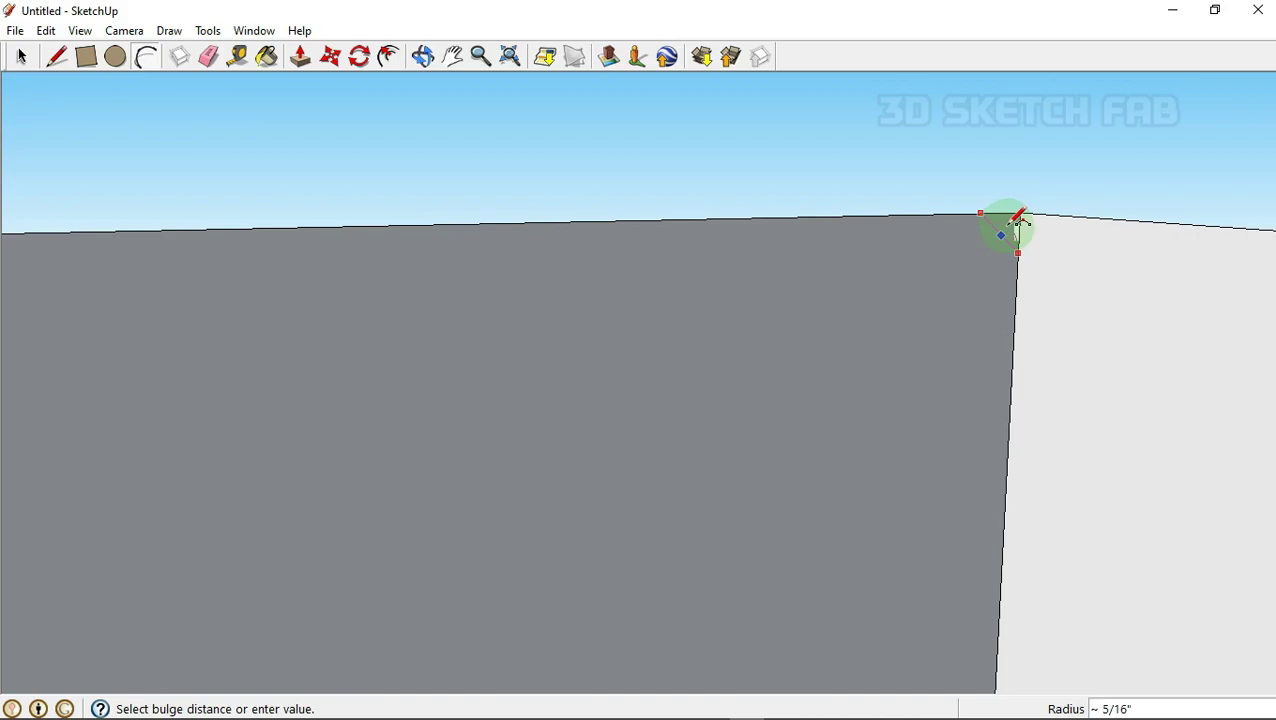
scroll(968, 239, "down", 2)
scroll(940, 248, "down", 2)
left_click(297, 62)
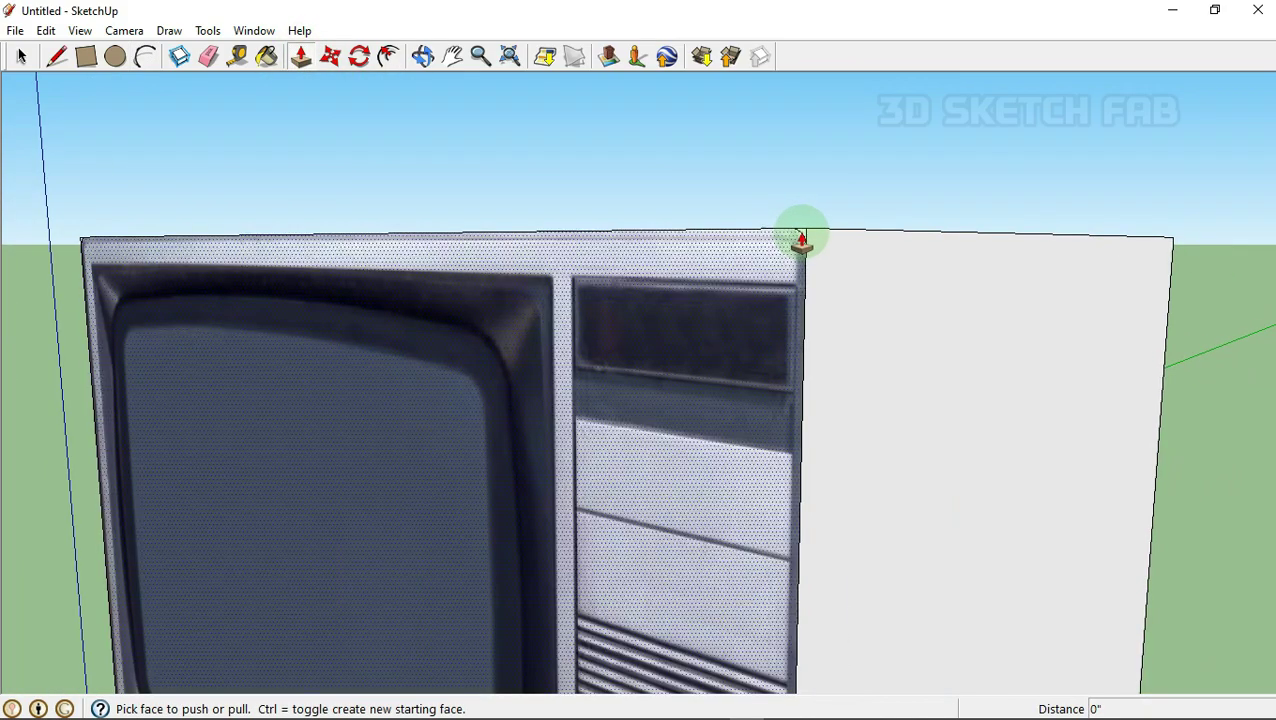
left_click_drag(803, 233, 1188, 290)
- Round the other top front corner and remove its leftover corner piece
middle_click_drag(649, 379, 496, 345)
scroll(600, 290, "up", 3)
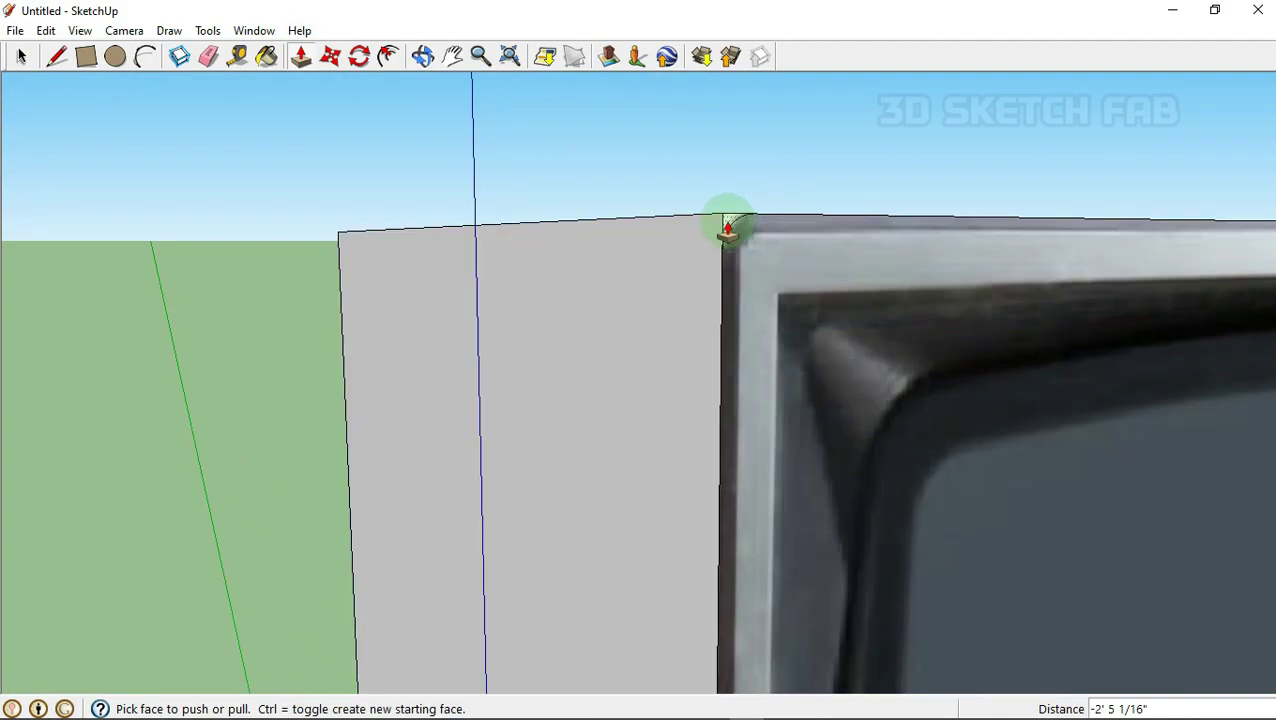
scroll(507, 288, "down", 4)
middle_click_drag(815, 330, 462, 321)
scroll(883, 276, "up", 3)
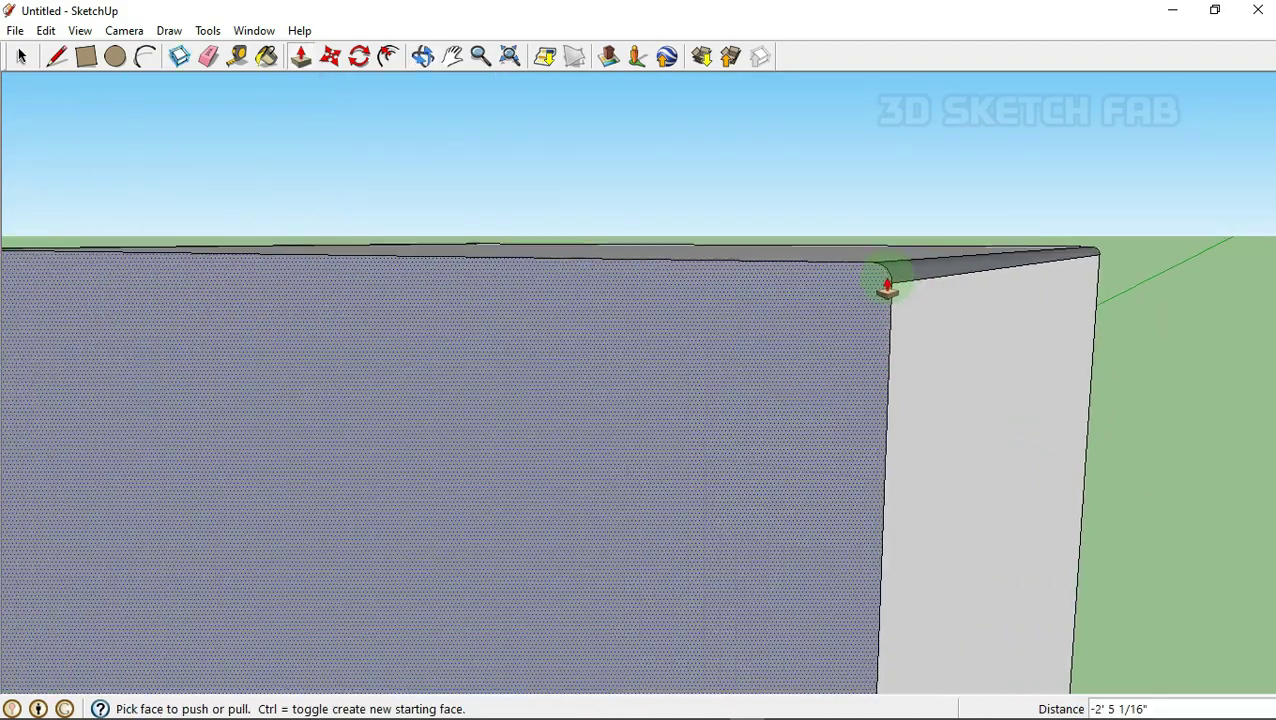
key("a")
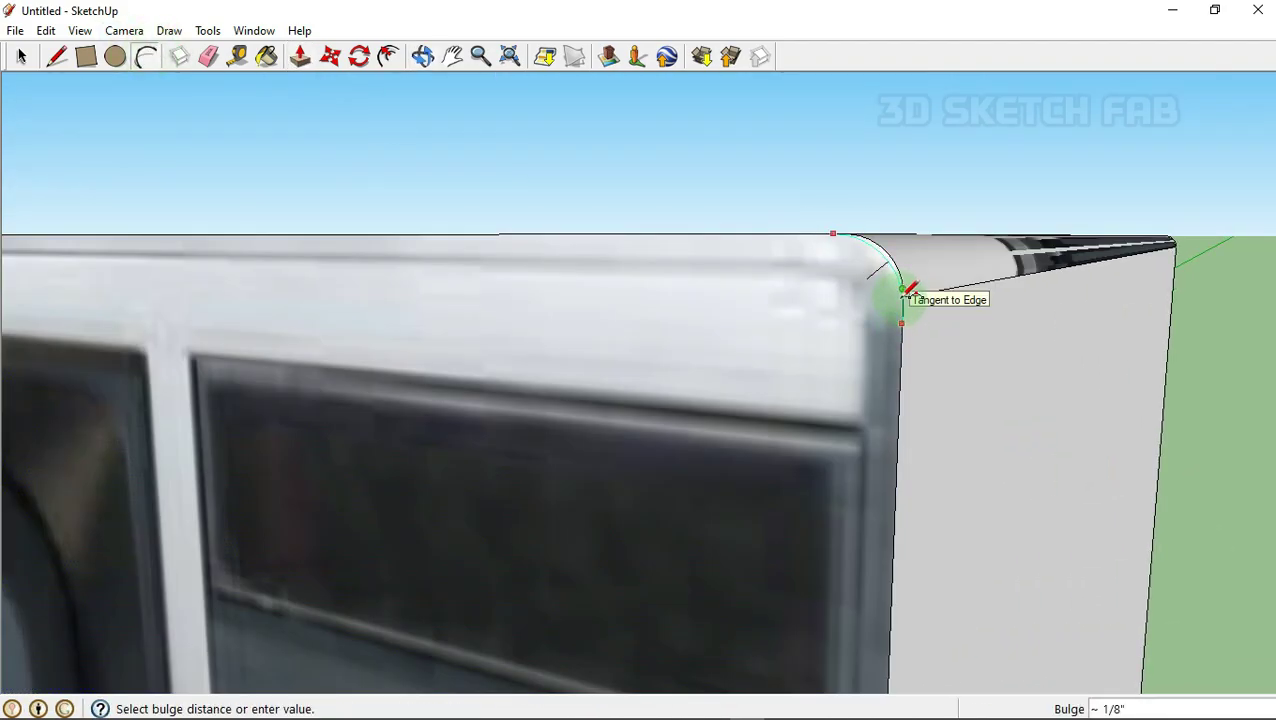
left_click(1212, 226)
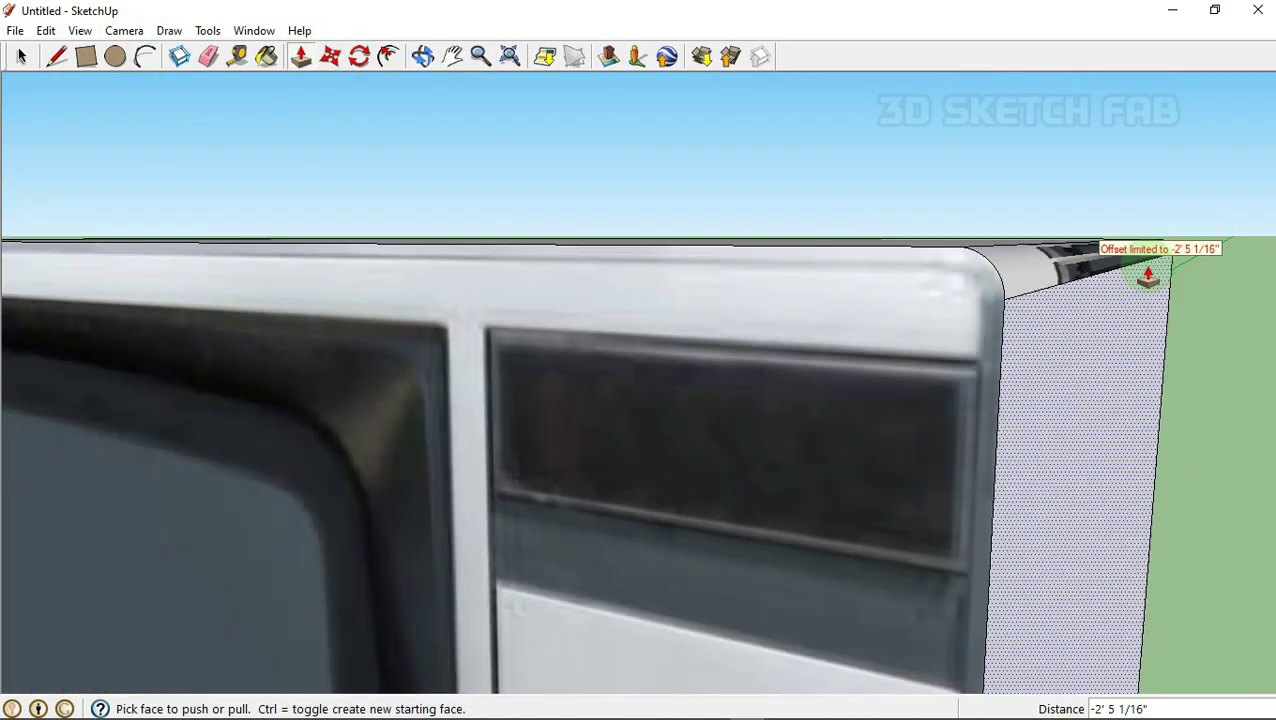
middle_click_drag(1150, 273, 1034, 376)
scroll(821, 483, "up", 3)
scroll(821, 483, "up", 3)
middle_click_drag(821, 483, 535, 433)
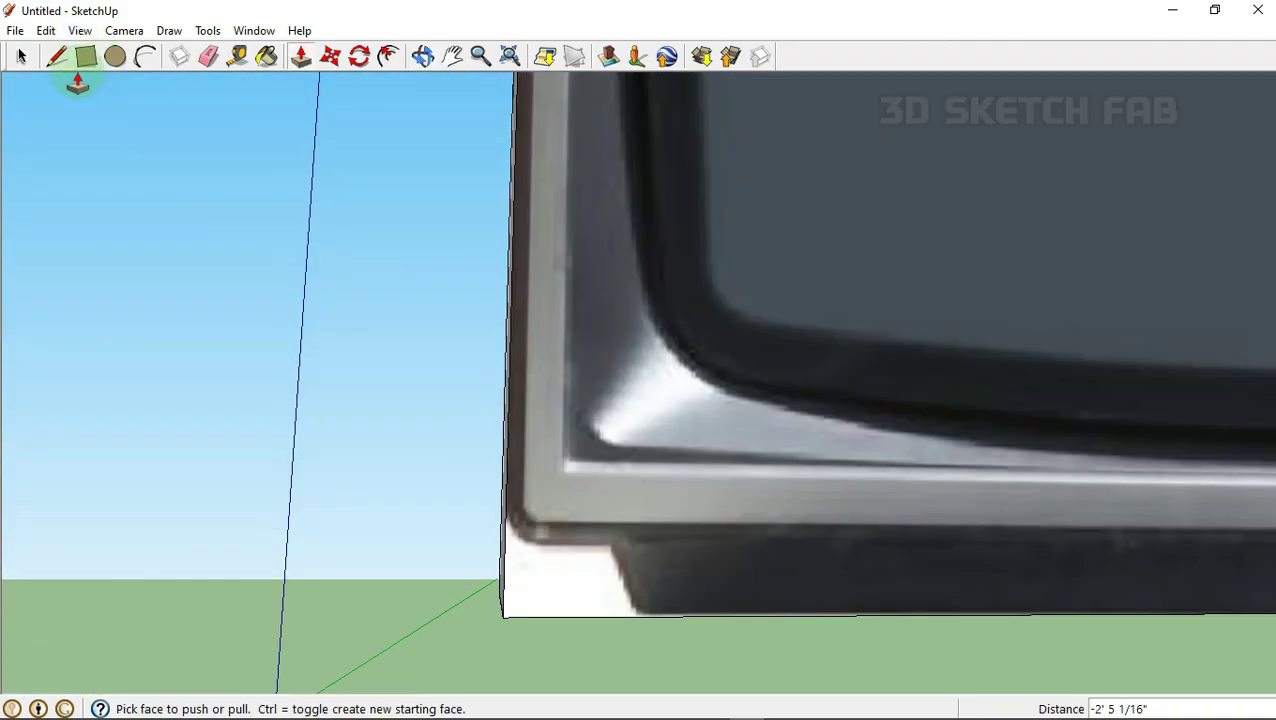
- Draw a line across the bottom edge of the picture frame
left_click(507, 533)
scroll(525, 510, "down", 3)
left_click(1210, 521)
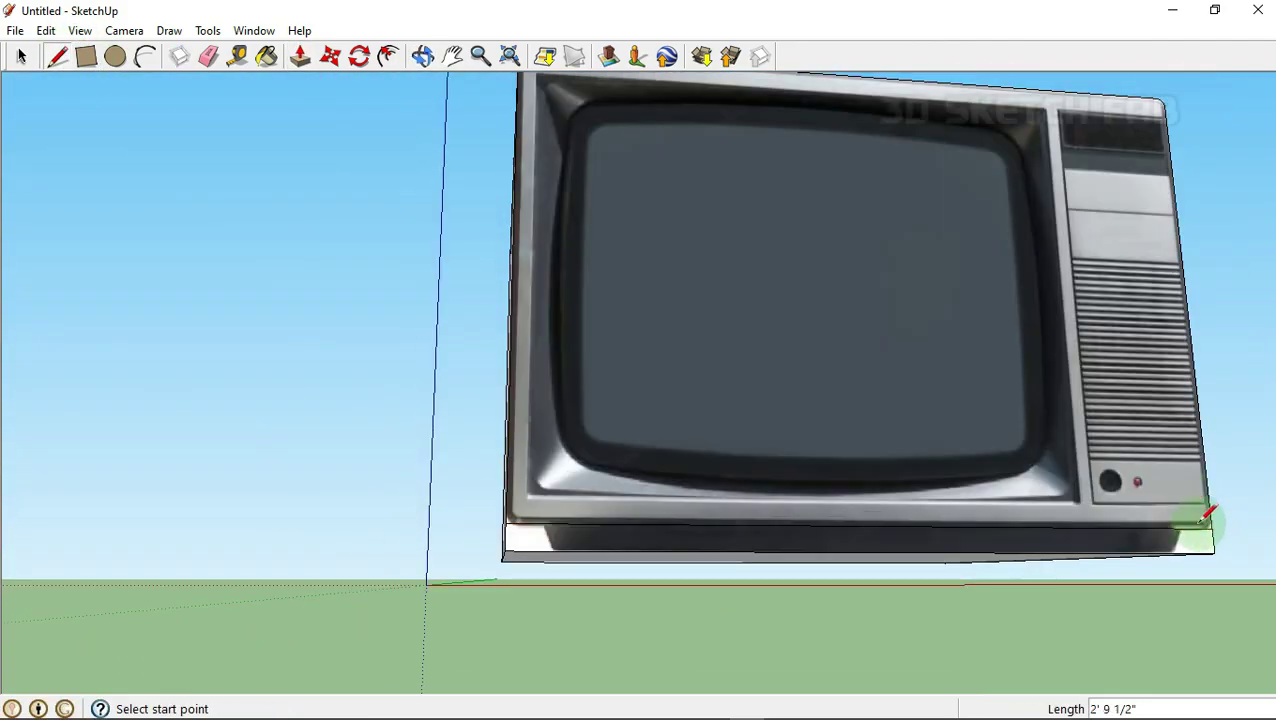
scroll(532, 500, "up", 3)
- Work on the bottom-left corner rounding, cancelling an unfinished arc from the Edit menu
key("f")
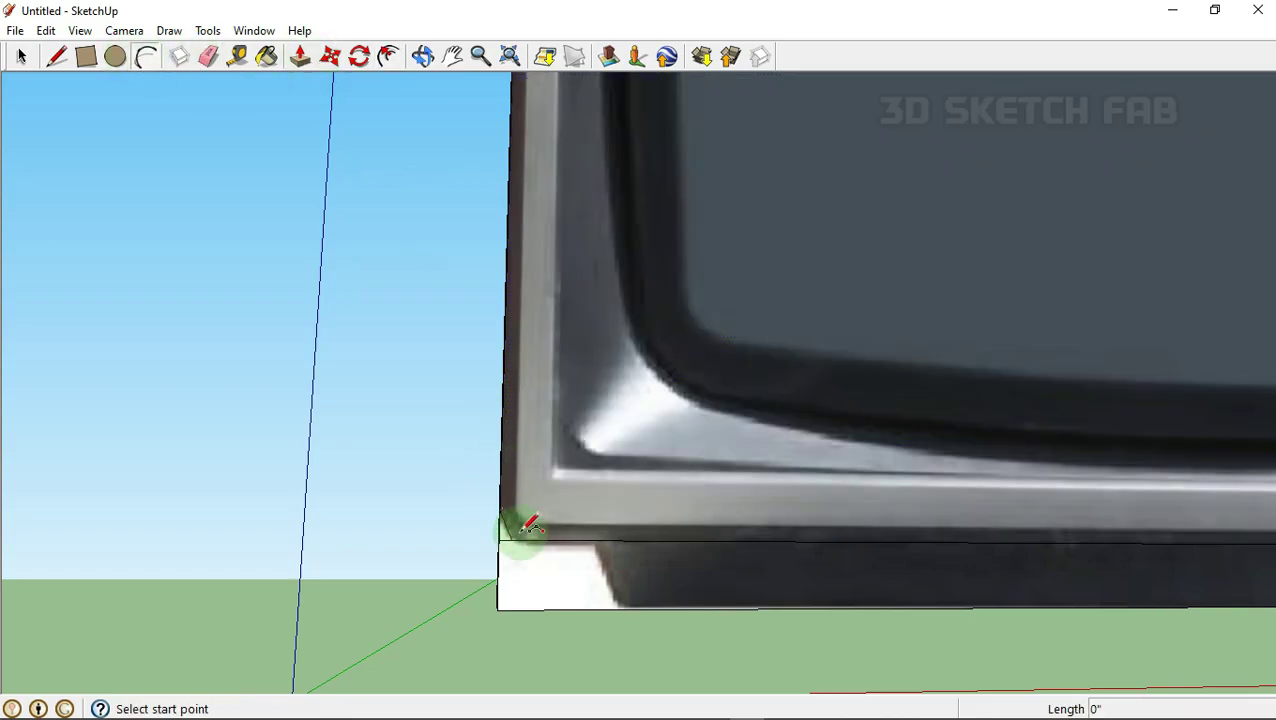
scroll(553, 493, "down", 3)
middle_click_drag(530, 470, 638, 447)
scroll(1003, 512, "up", 2)
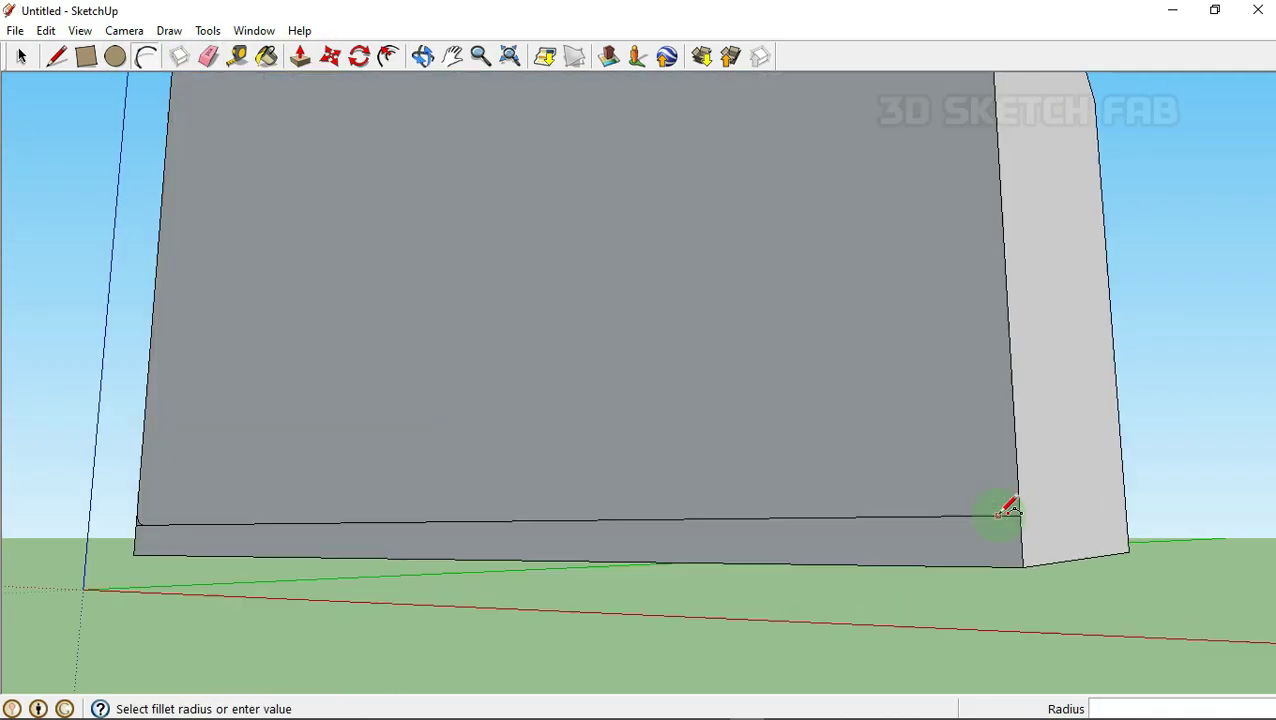
scroll(1014, 506, "up", 2)
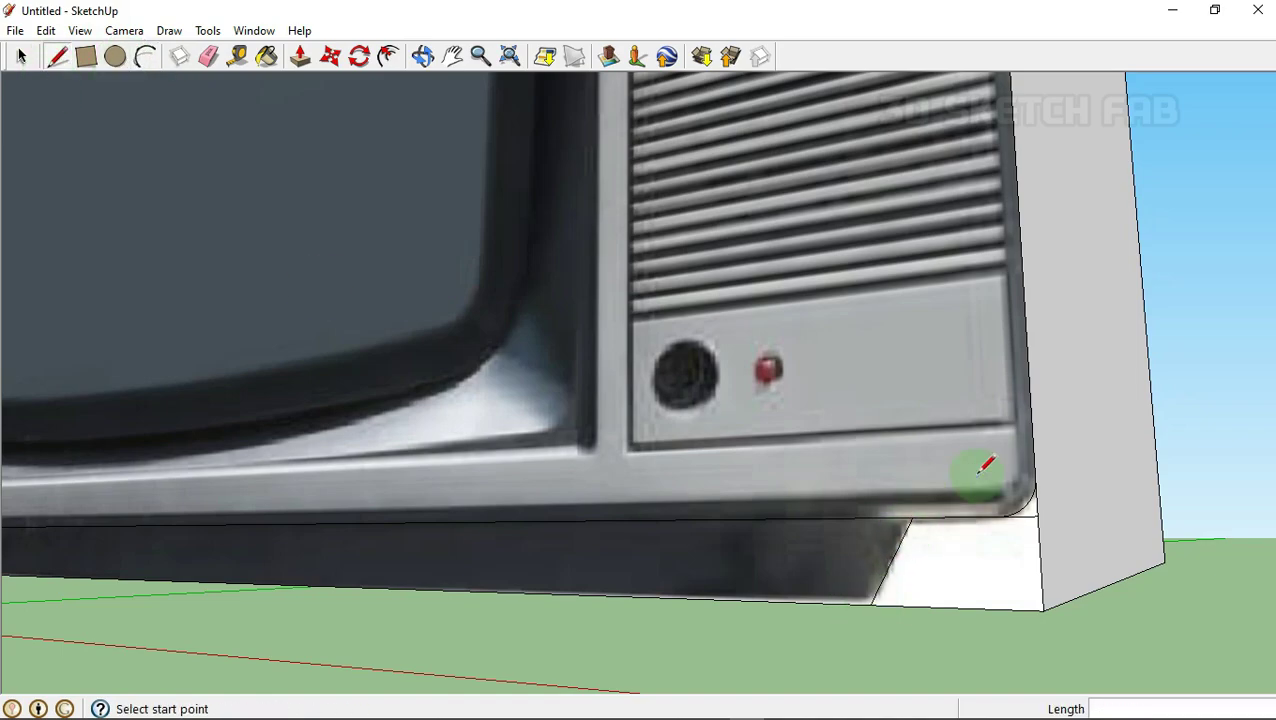
scroll(985, 466, "down", 3)
middle_click_drag(336, 444, 311, 510)
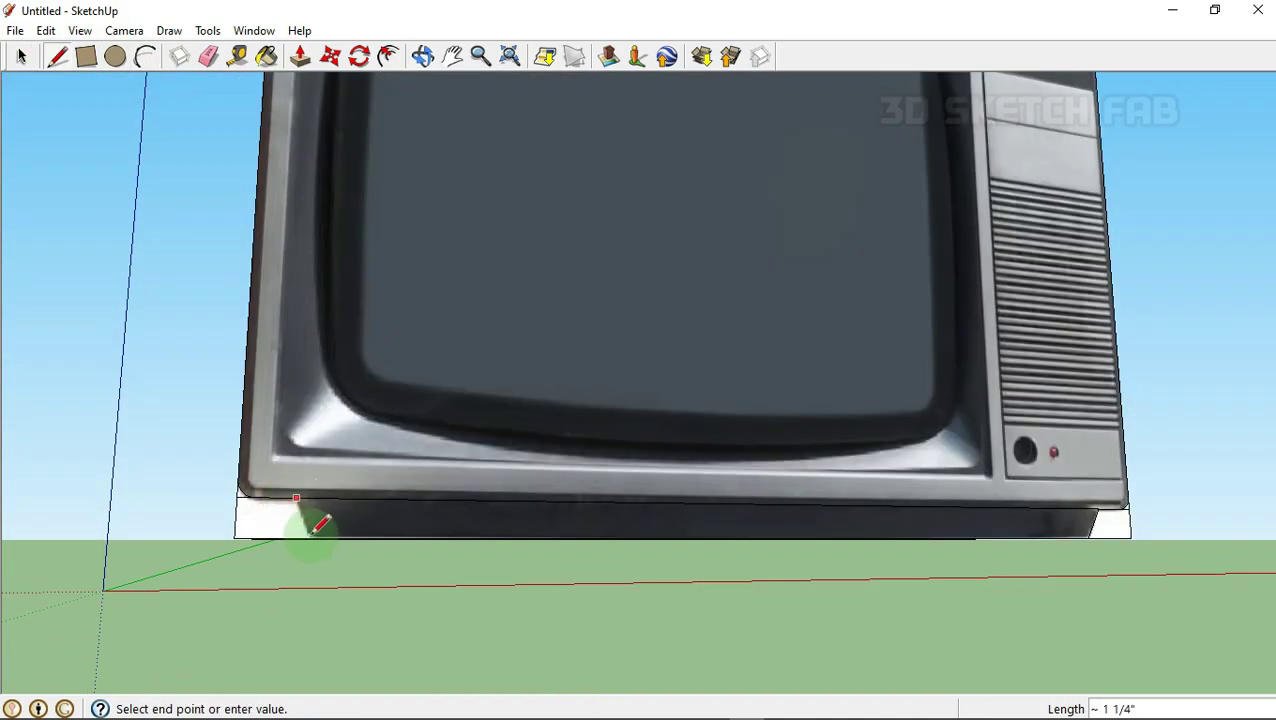
scroll(258, 492, "up", 2)
scroll(336, 516, "up", 3)
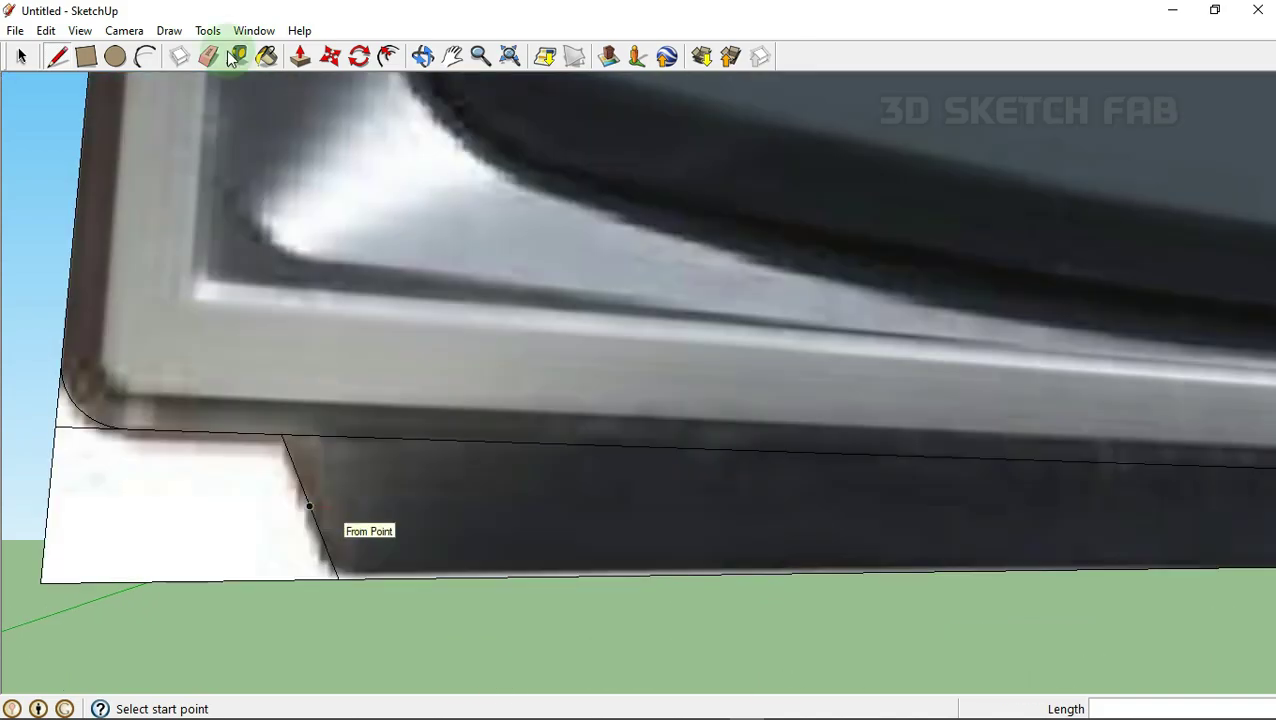
left_click(46, 30)
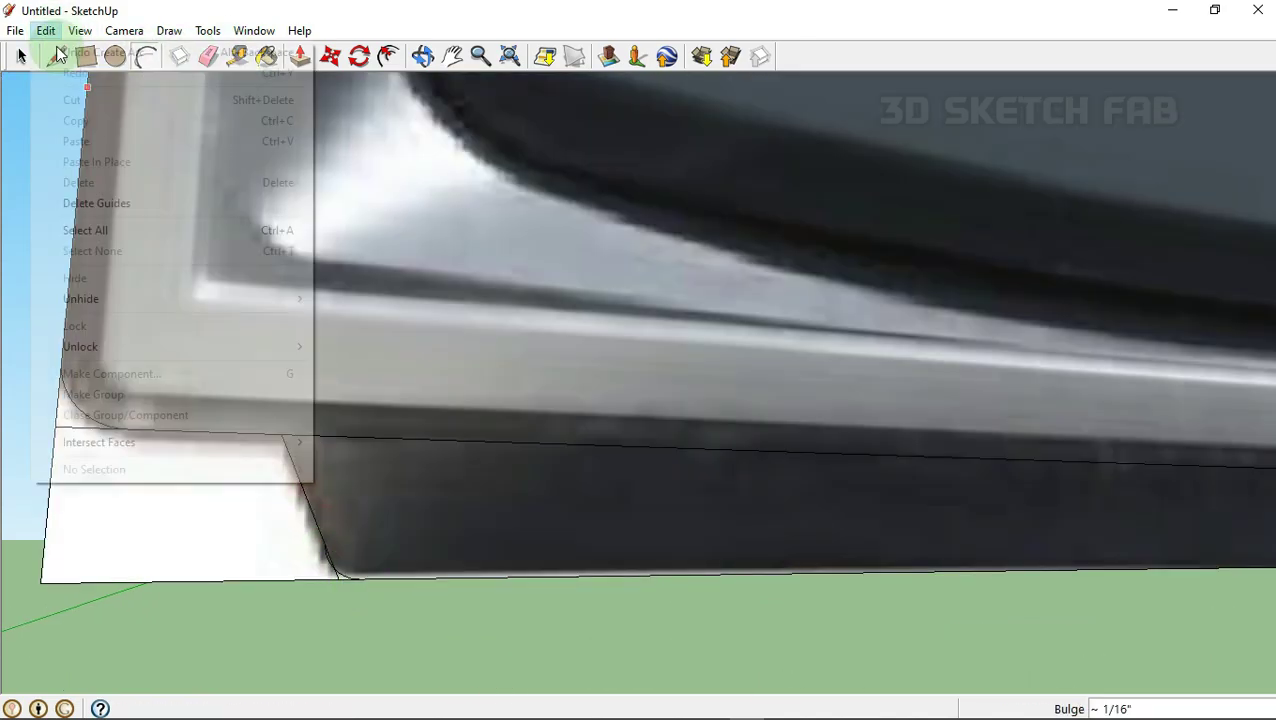
left_click(60, 41)
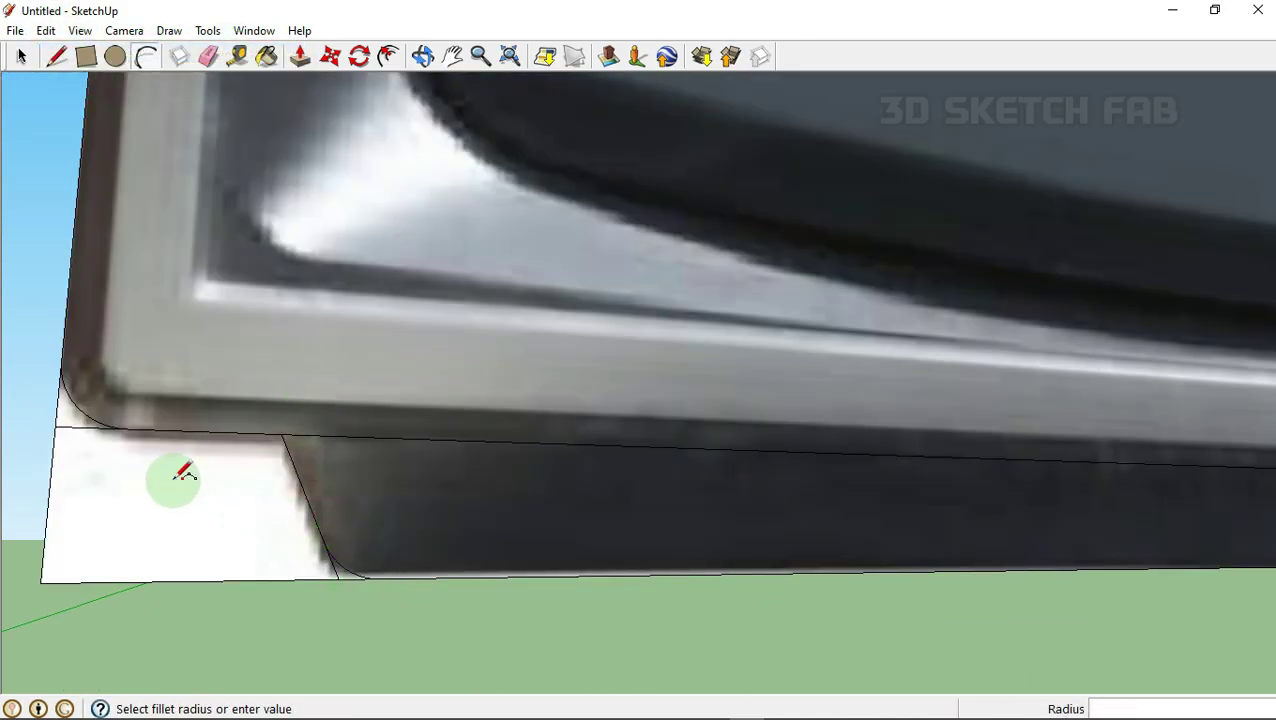
- Push the white base piece below the frame back out of the model
scroll(180, 466, "down", 3)
middle_click_drag(177, 461, 555, 456)
scroll(789, 530, "up", 3)
scroll(805, 528, "up", 2)
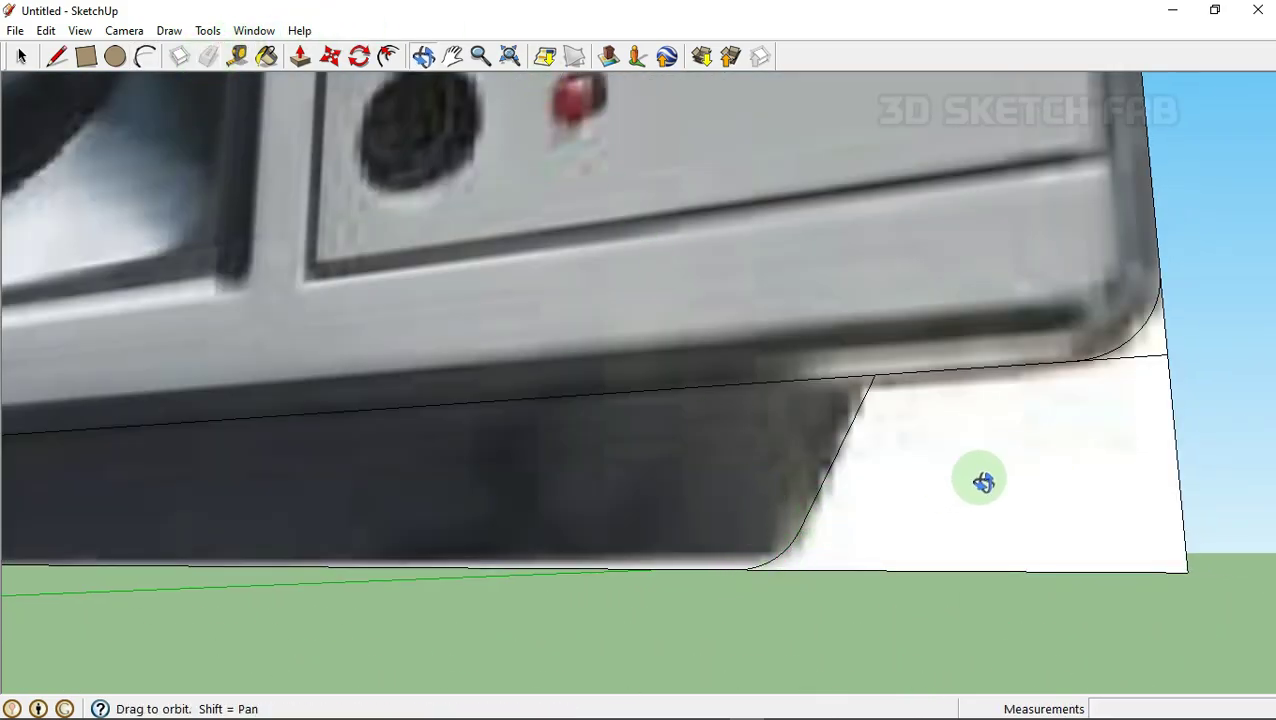
middle_click_drag(983, 482, 555, 397)
scroll(555, 397, "down", 2)
left_click(300, 56)
left_click(1040, 445)
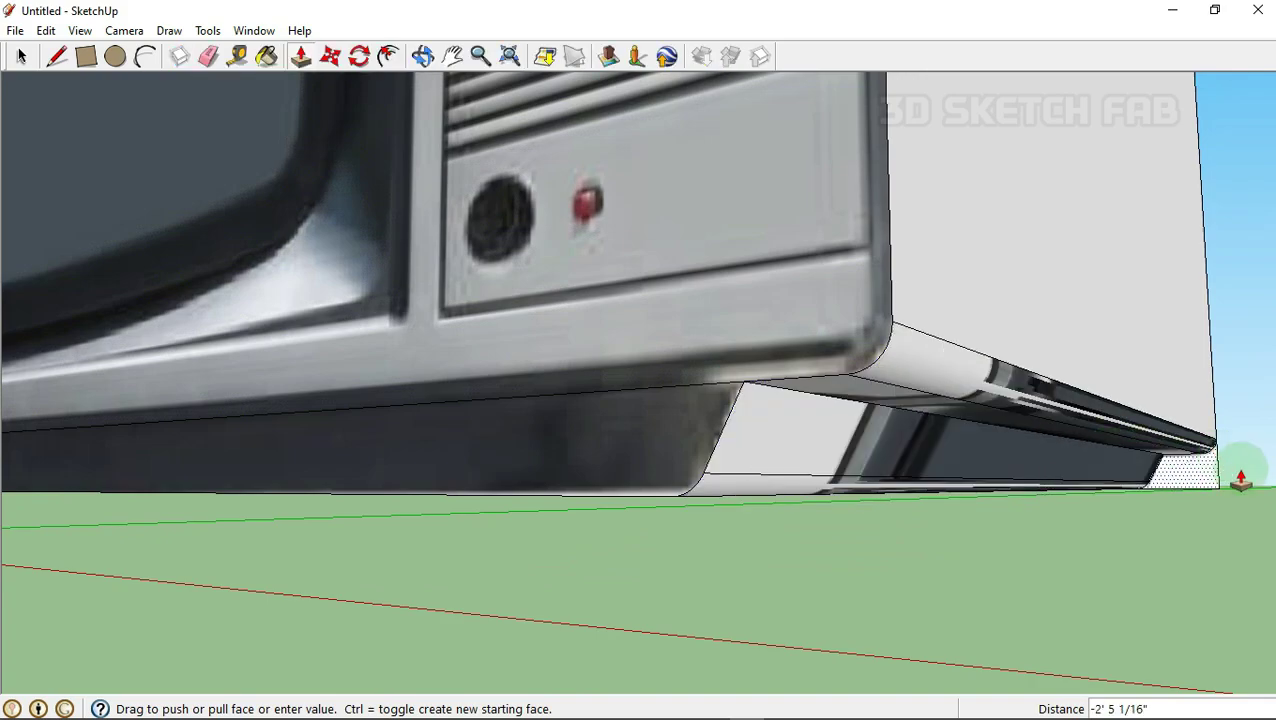
left_click(1240, 478)
- Erase the stray edge under the frame and push the bottom face in the same distance
middle_click_drag(1162, 393, 473, 373)
right_click(473, 373)
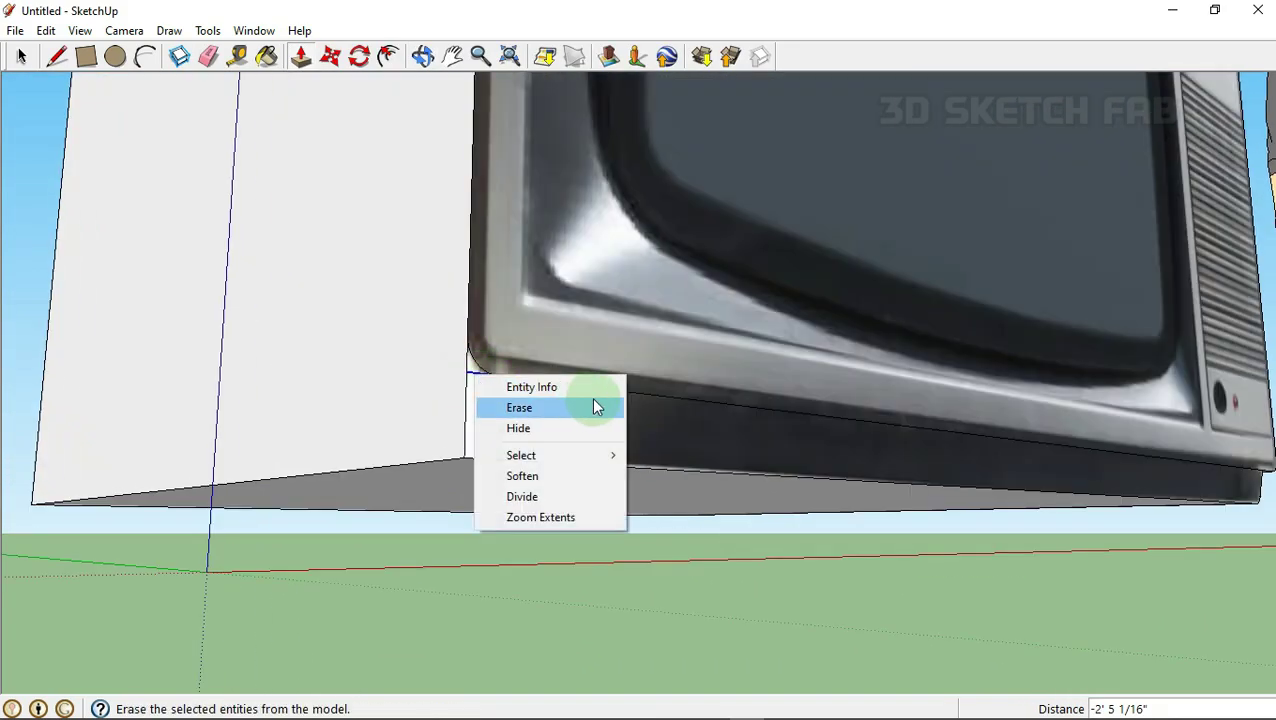
left_click(519, 407)
left_click_drag(276, 490, 584, 456)
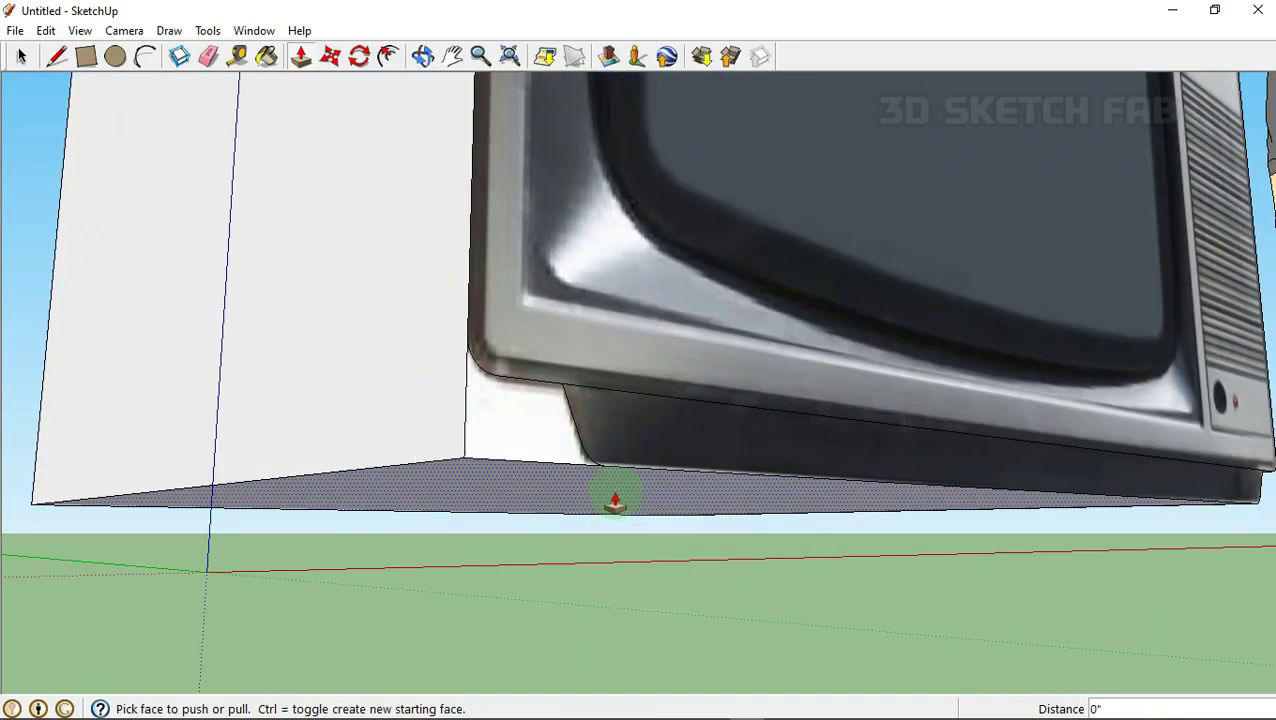
double_click(615, 500)
mouse_move(28, 540)
middle_mouse_down()
mouse_move(664, 478)
mouse_move(584, 498)
mouse_move(622, 408)
mouse_move(872, 433)
middle_mouse_up()
- Push the right side face and outline a small circle around the red button
left_click(860, 434)
mouse_move(746, 436)
middle_mouse_down()
mouse_move(732, 458)
mouse_move(775, 456)
mouse_move(727, 421)
middle_mouse_up()
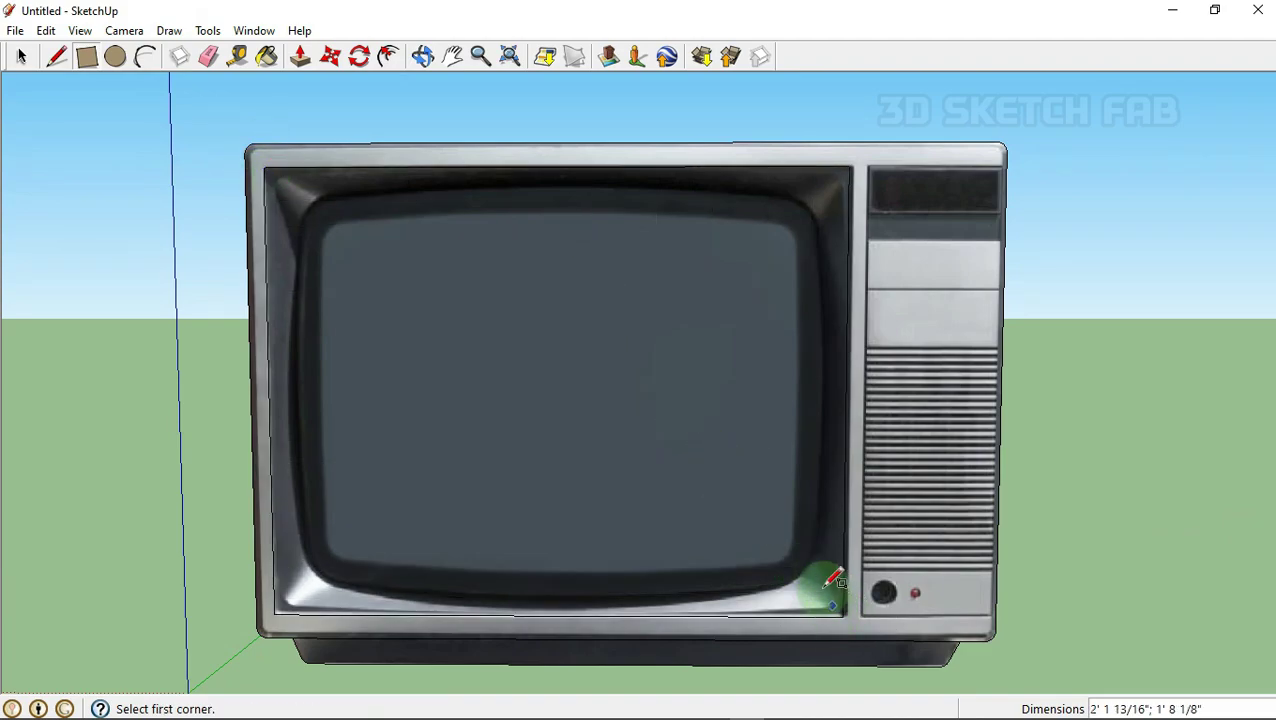
middle_click_drag(828, 585, 815, 232)
scroll(826, 167, "up", 3)
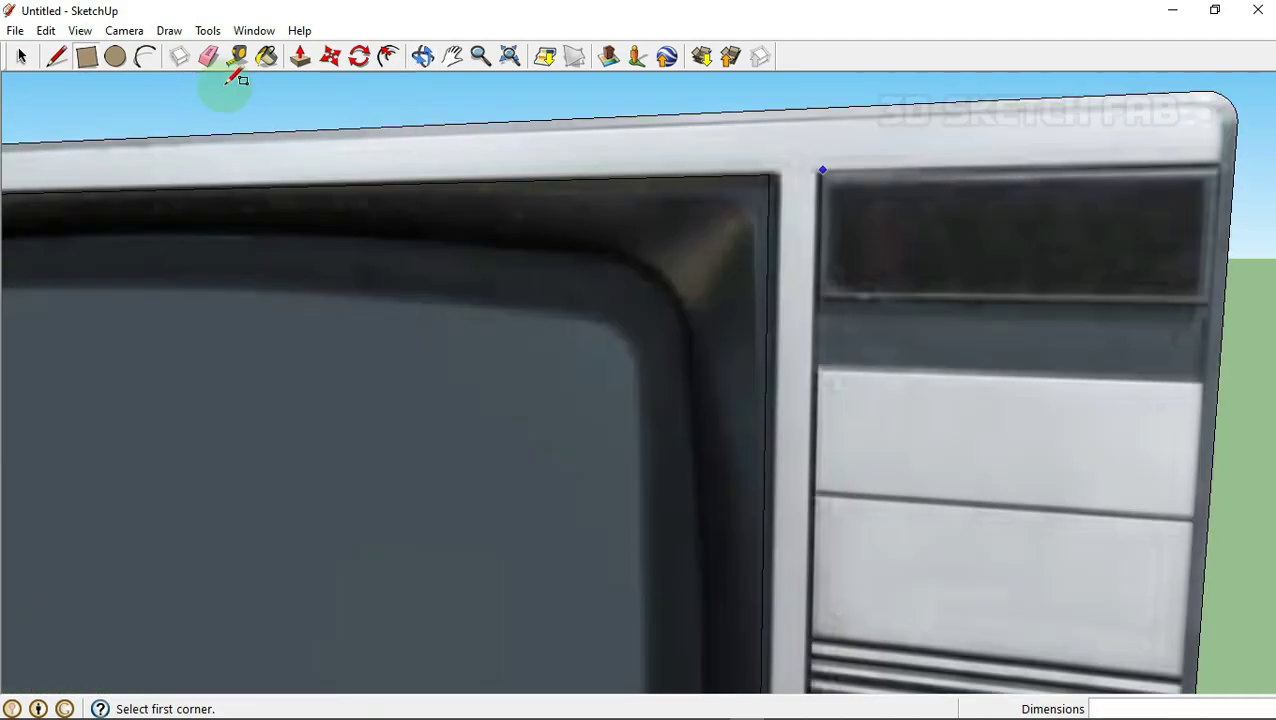
scroll(878, 148, "down", 5)
scroll(968, 578, "up", 5)
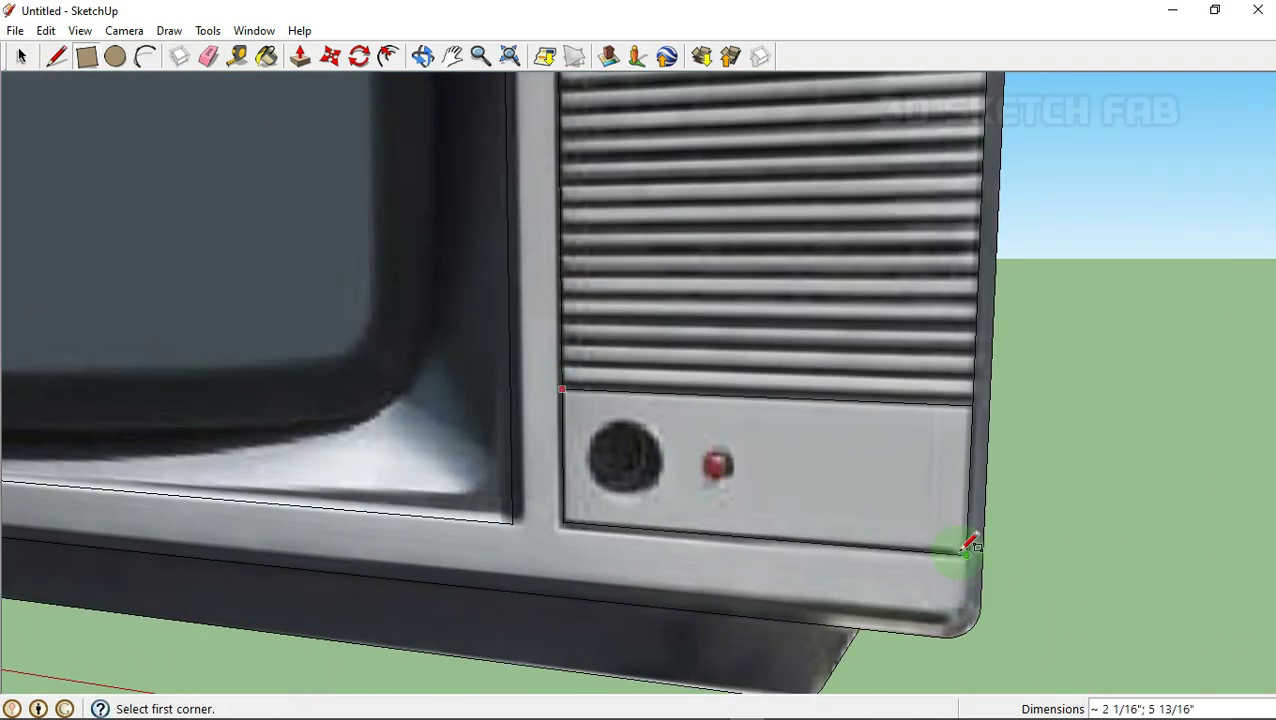
scroll(565, 372, "up", 2)
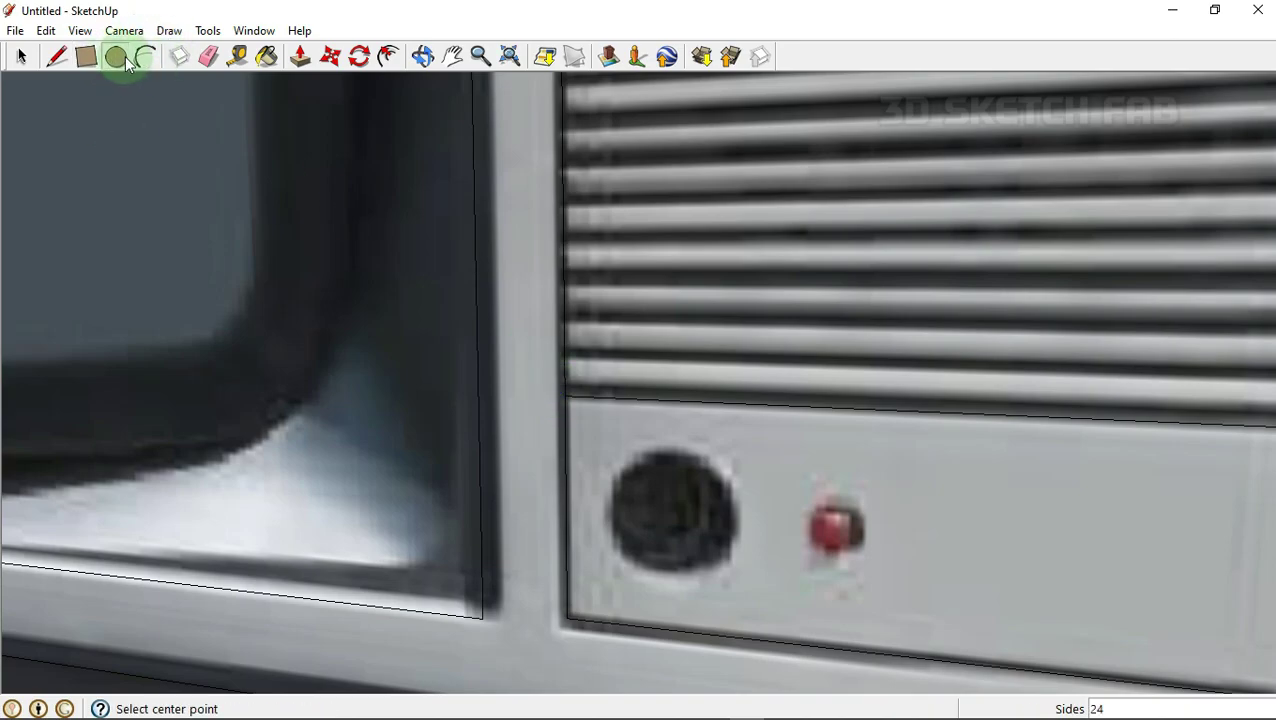
left_click(867, 526)
scroll(670, 552, "down", 5)
scroll(710, 553, "up", 2)
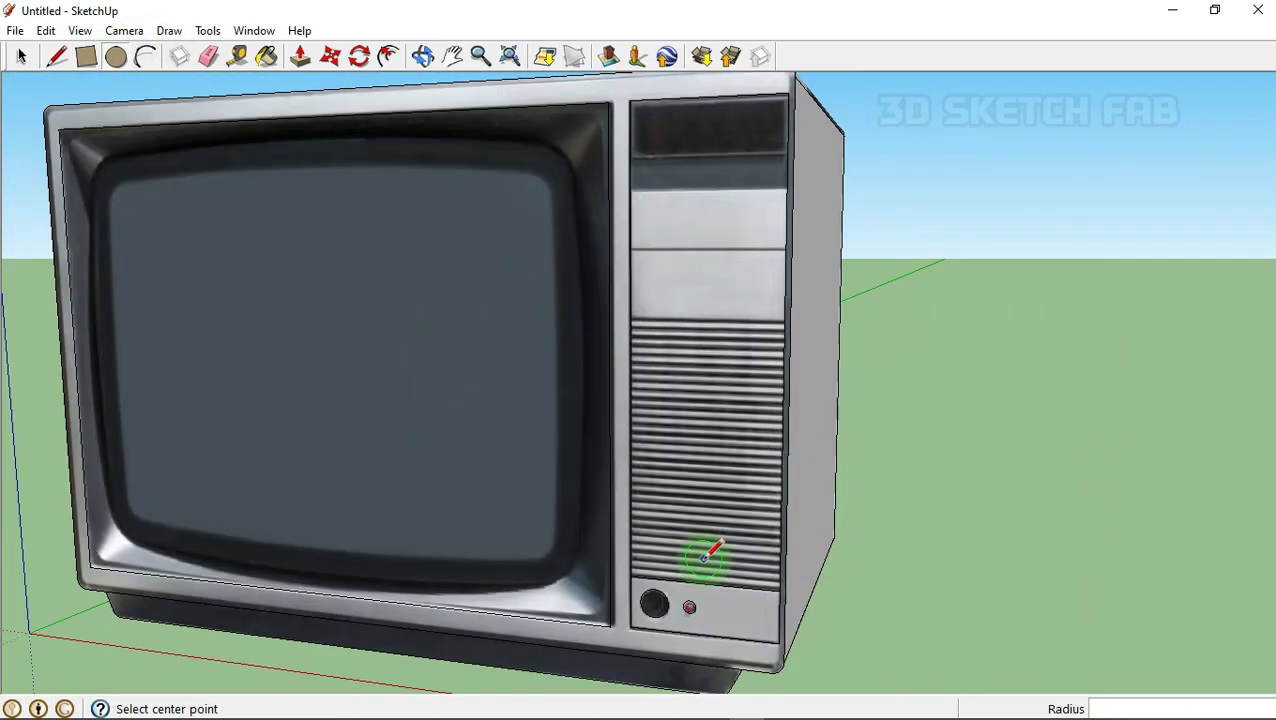
scroll(705, 560, "up", 3)
- Outline the right-side panel strip with a rectangle
left_click(300, 56)
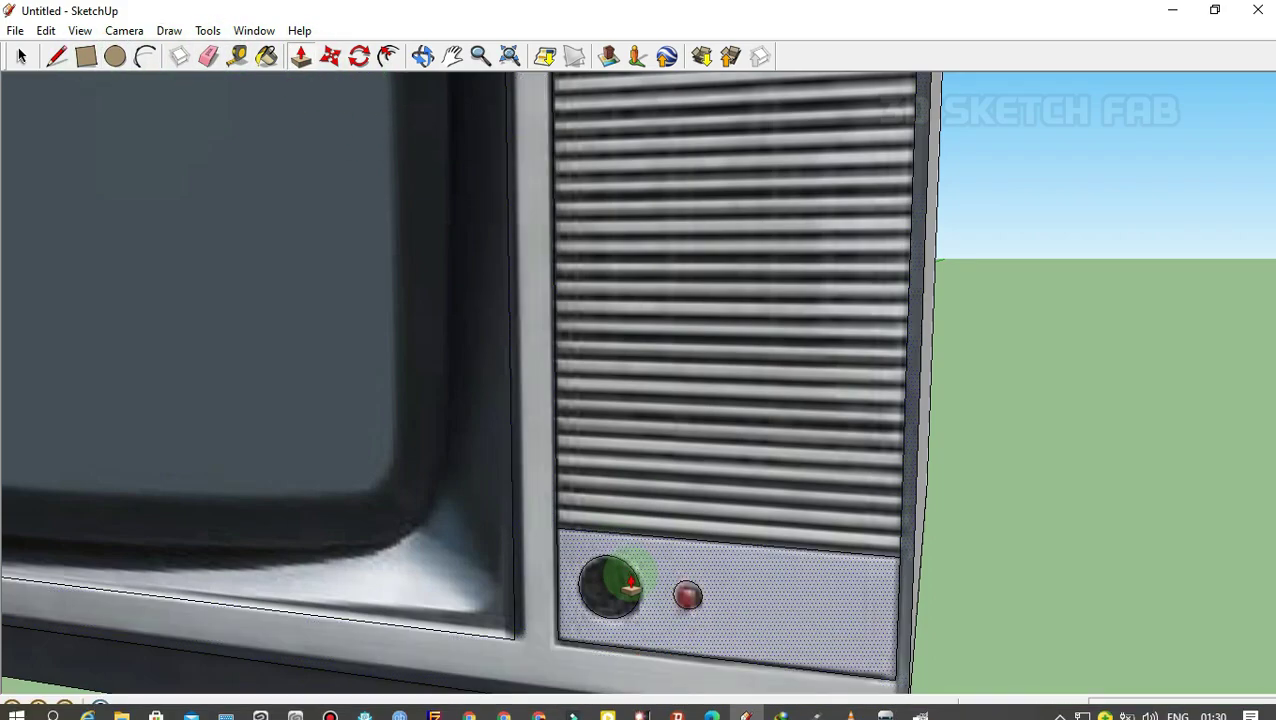
mouse_move(632, 605)
middle_mouse_down()
mouse_move(675, 590)
mouse_move(741, 632)
middle_mouse_up()
scroll(736, 632, "down", 5)
scroll(700, 421, "up", 4)
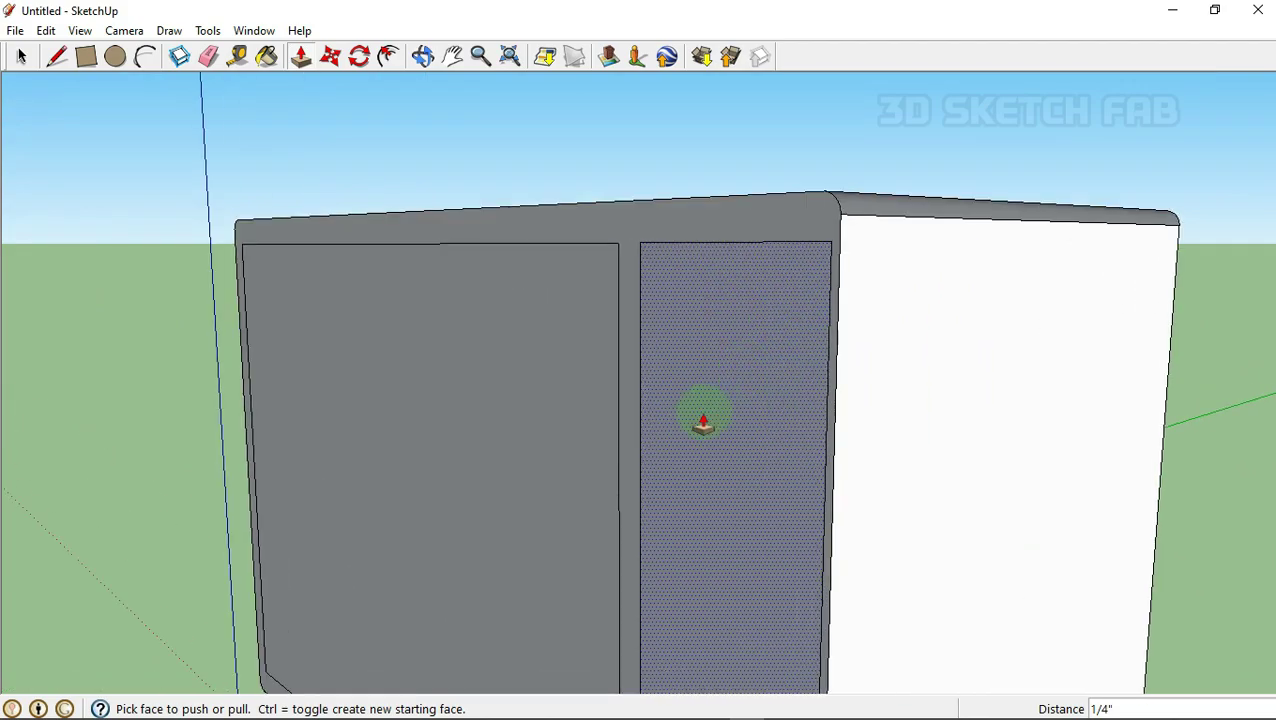
scroll(316, 239, "up", 3)
key("r")
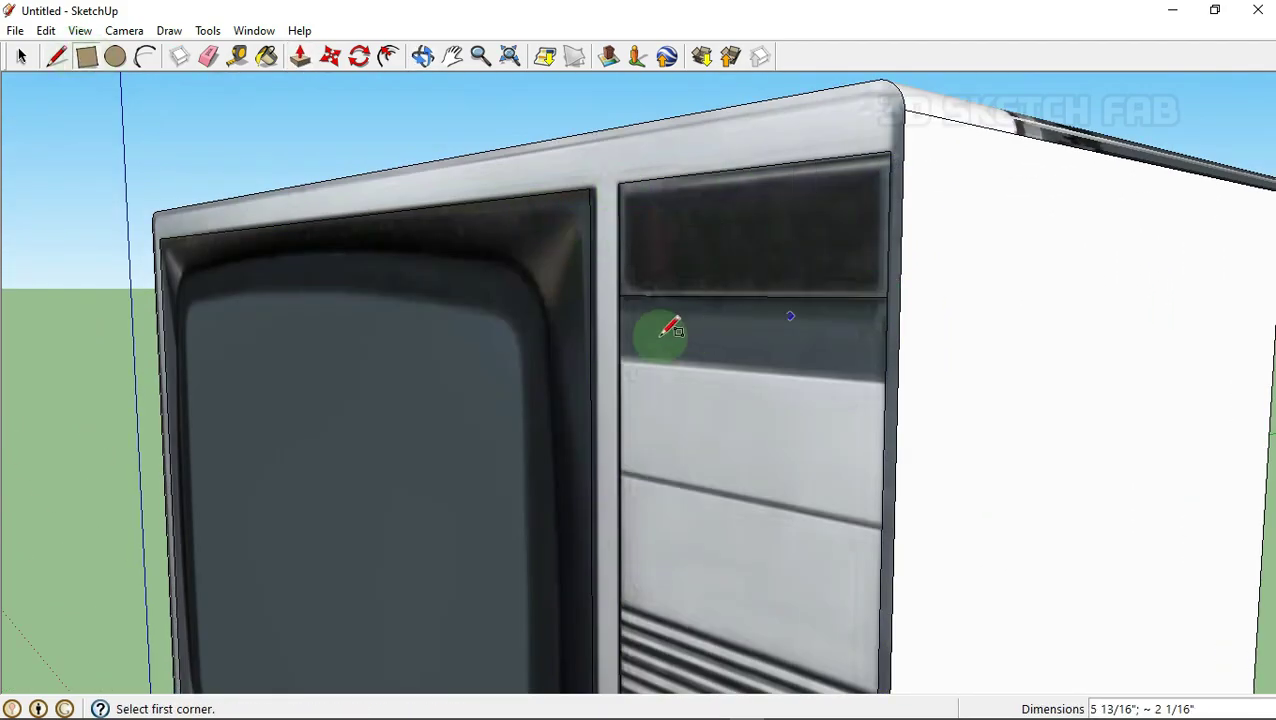
scroll(892, 682, "down", 1)
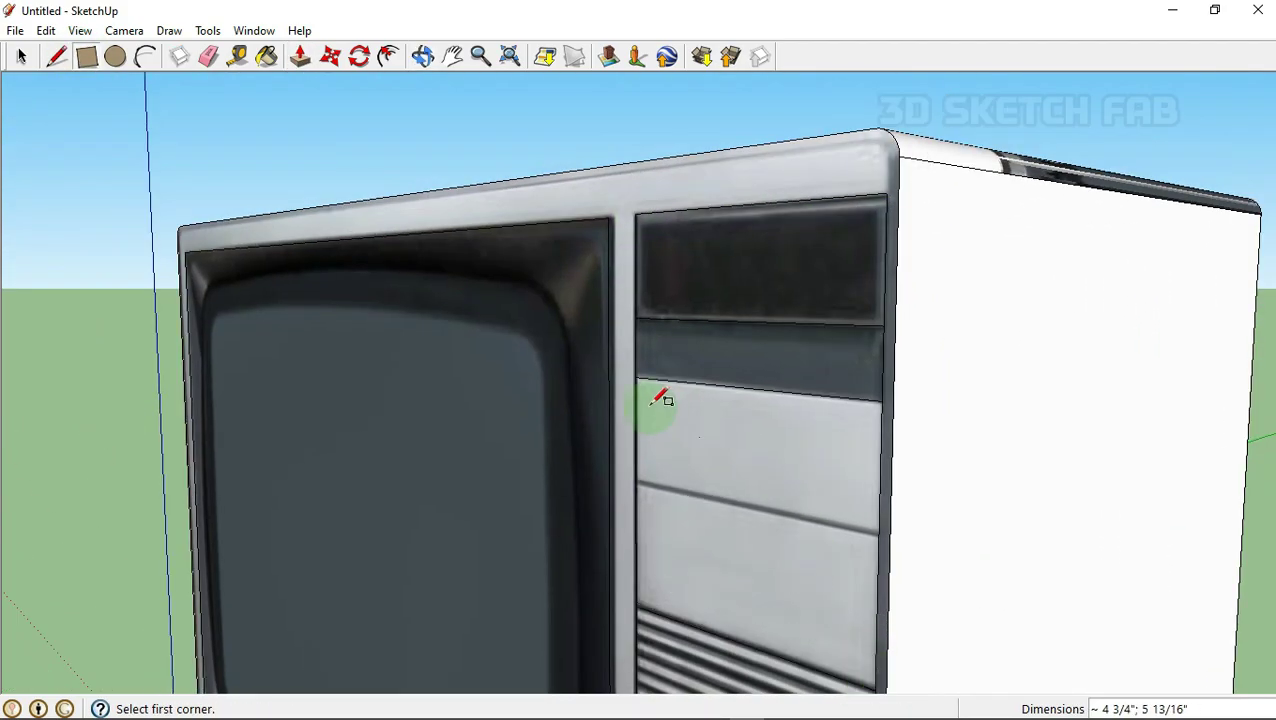
scroll(645, 490, "up", 1)
scroll(646, 482, "up", 3)
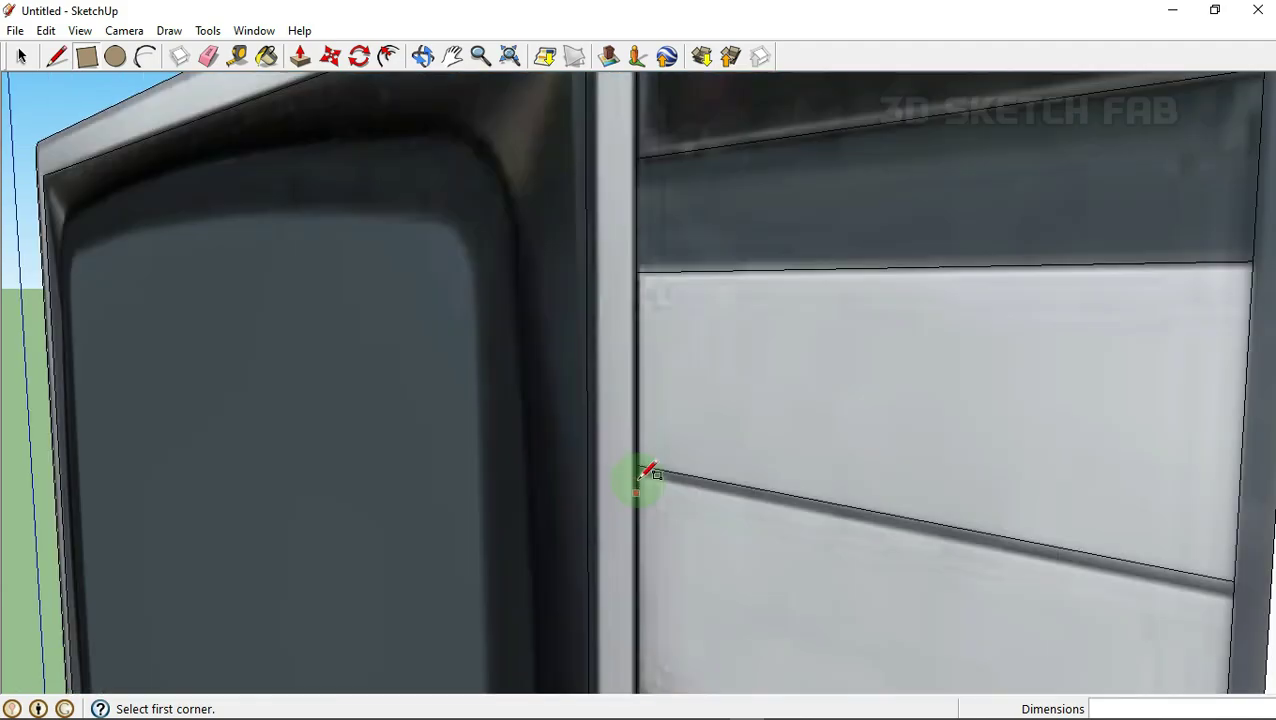
scroll(700, 400, "down", 2)
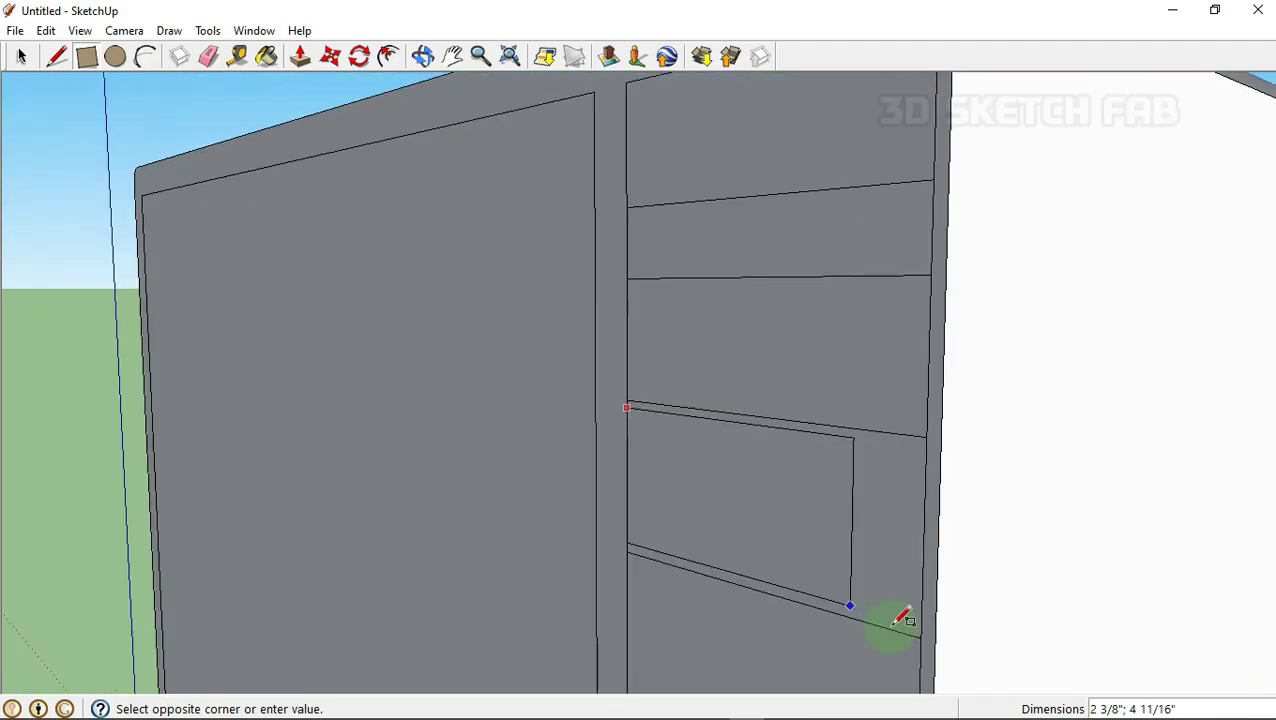
left_click(903, 612)
scroll(842, 414, "up", 2)
- Pull the panel strip face out 1/8" and recess another panel face 1/16"
left_click(300, 58)
left_click(740, 157)
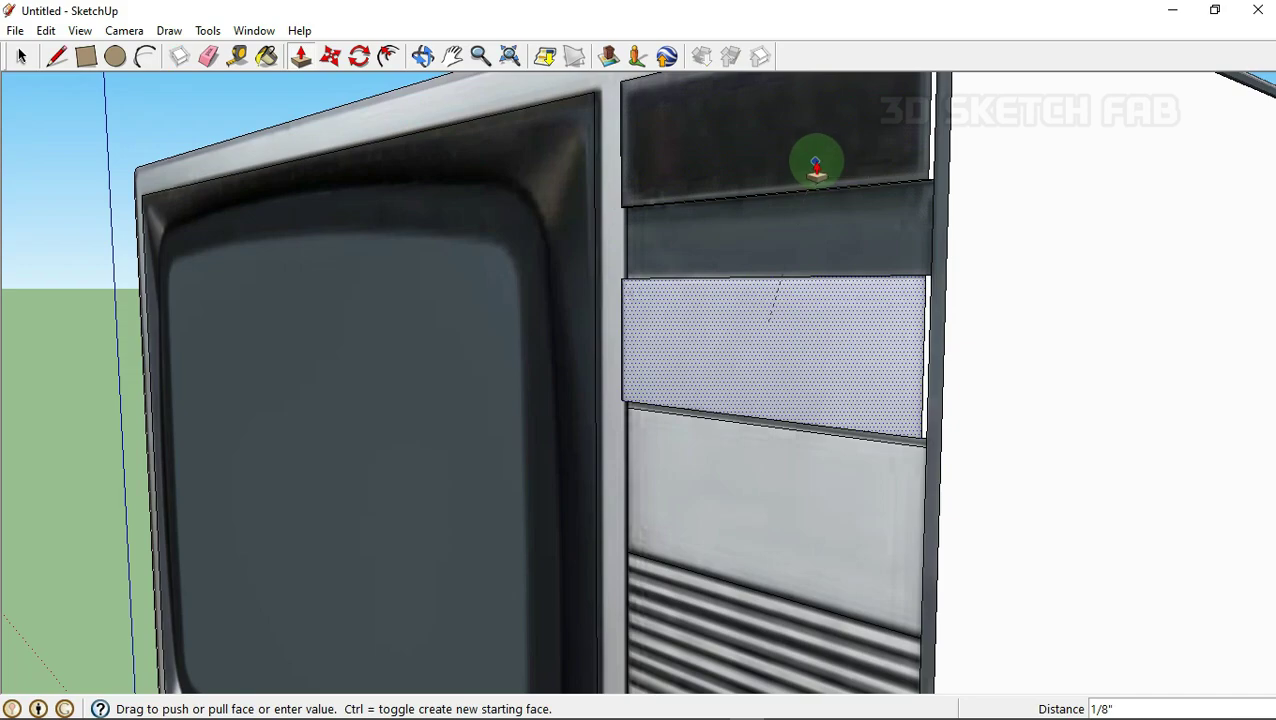
left_click(820, 157)
mouse_move(740, 413)
middle_mouse_down()
mouse_move(789, 388)
mouse_move(447, 242)
mouse_move(424, 245)
mouse_move(848, 278)
mouse_move(621, 336)
mouse_move(421, 421)
middle_mouse_up()
left_click(447, 242)
left_click(478, 262)
scroll(848, 278, "down", 5)
scroll(621, 336, "up", 4)
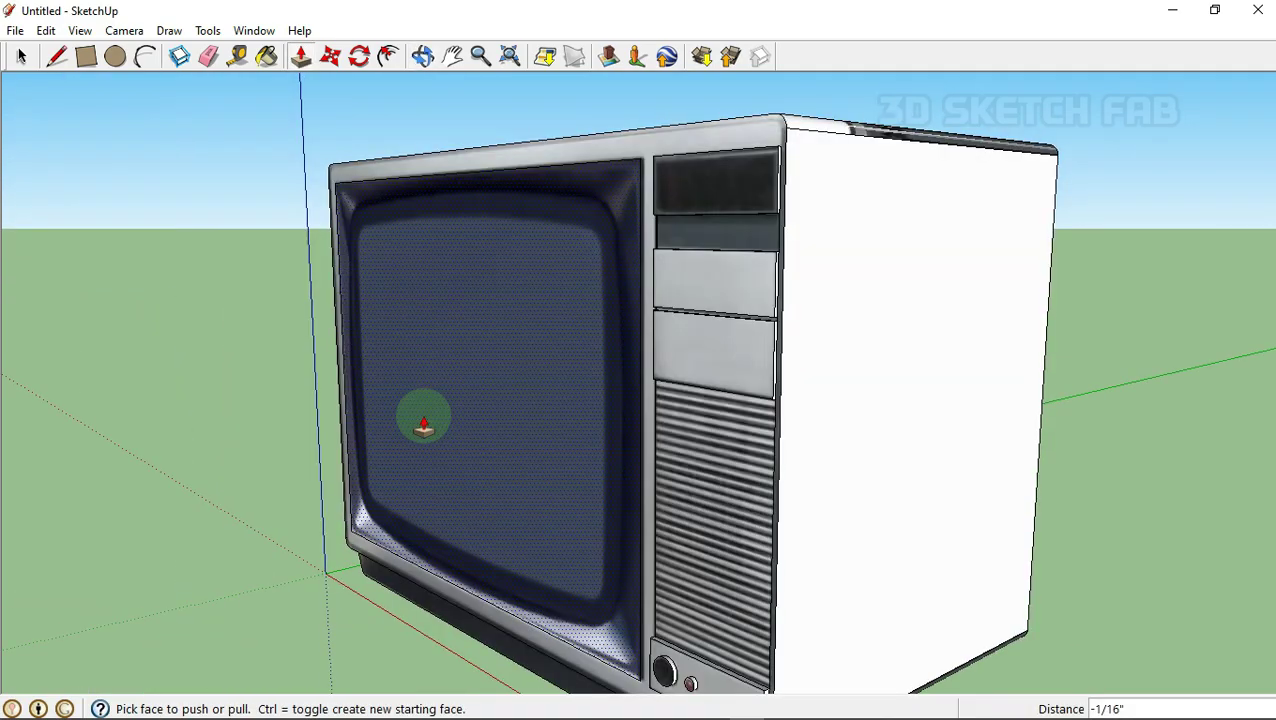
- Recess the screen face 3/8 inch into the TV front
left_click(424, 425)
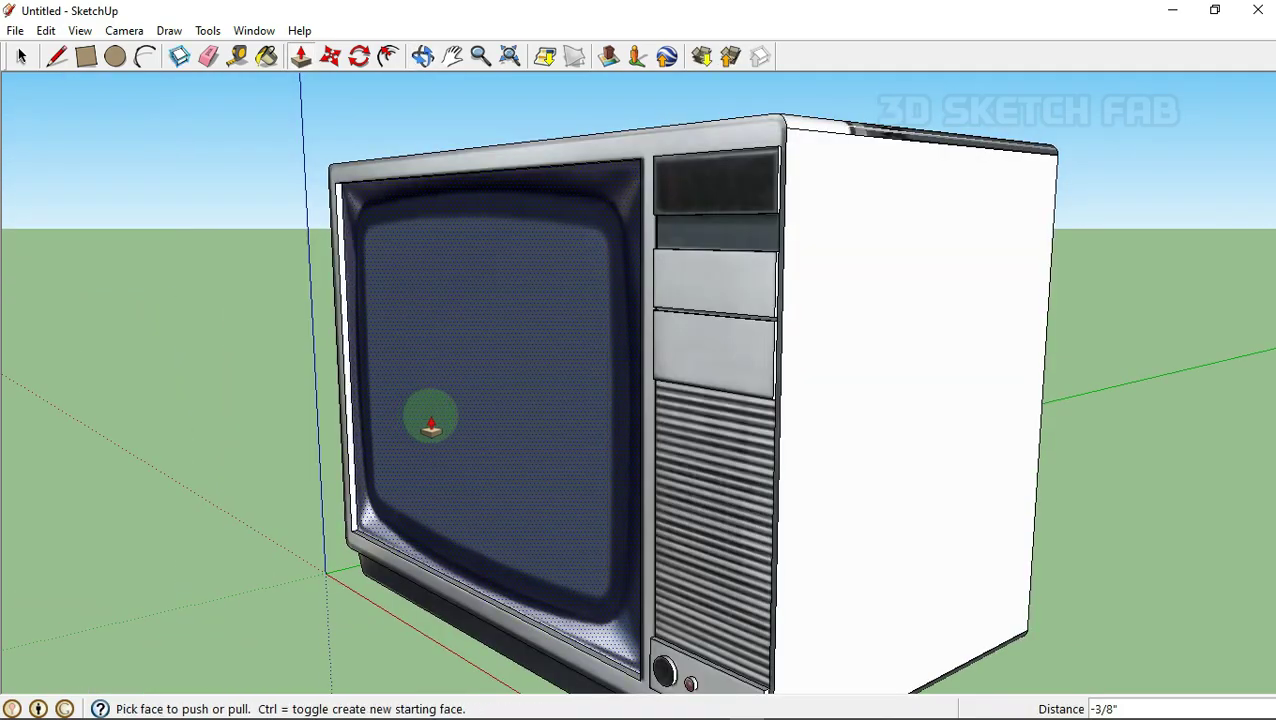
middle_click_drag(431, 425, 752, 418)
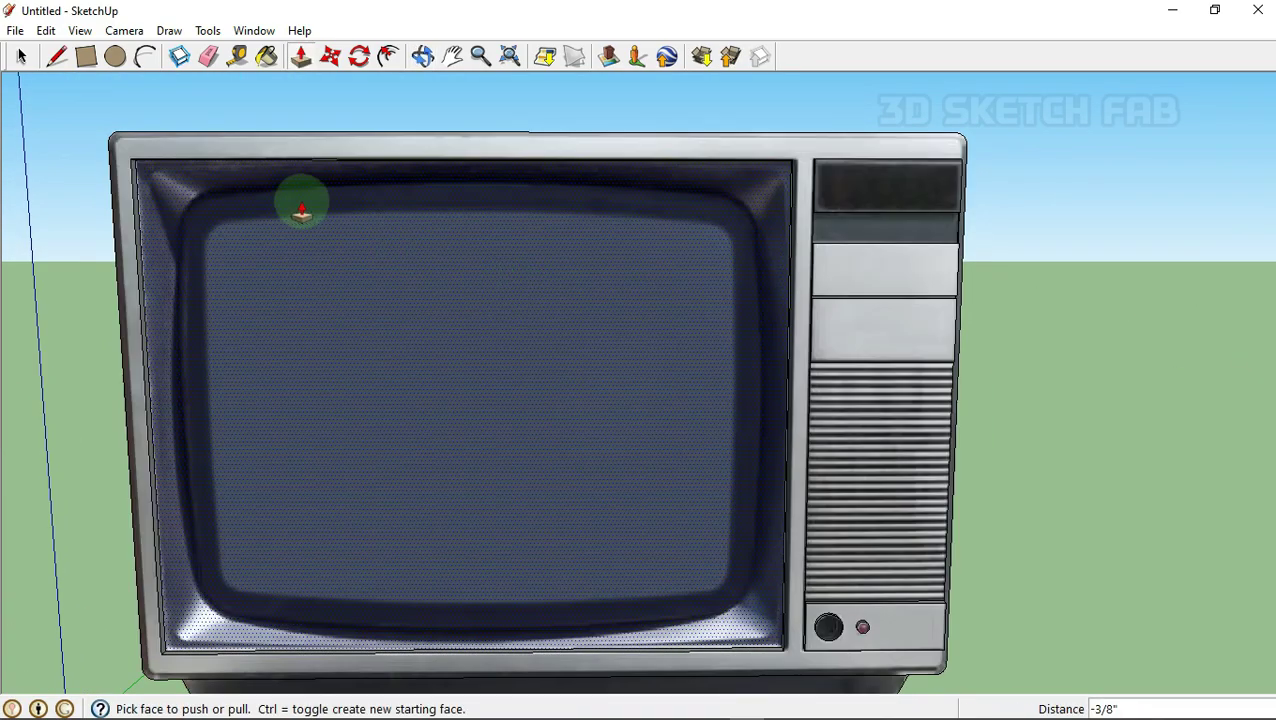
left_click(86, 55)
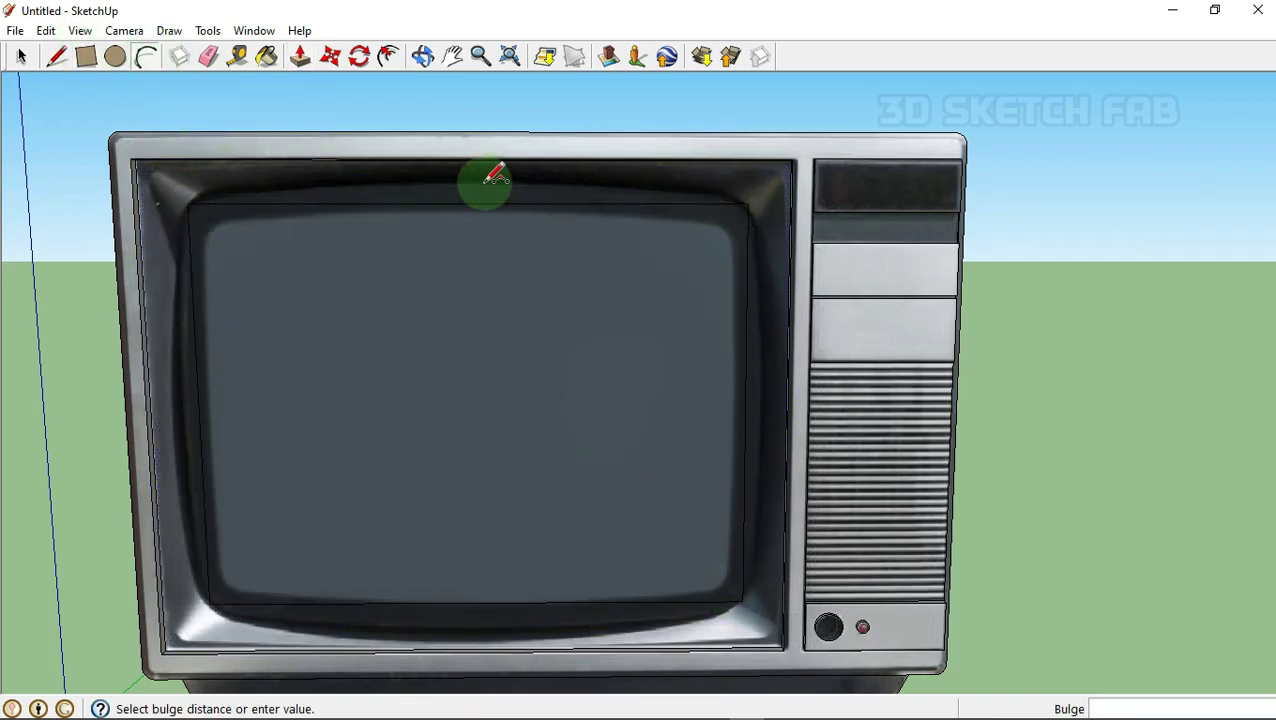
- Replace the screen outline's straight edges with bulging arcs, starting with the top edge
scroll(496, 177, "up", 3)
scroll(468, 186, "down", 3)
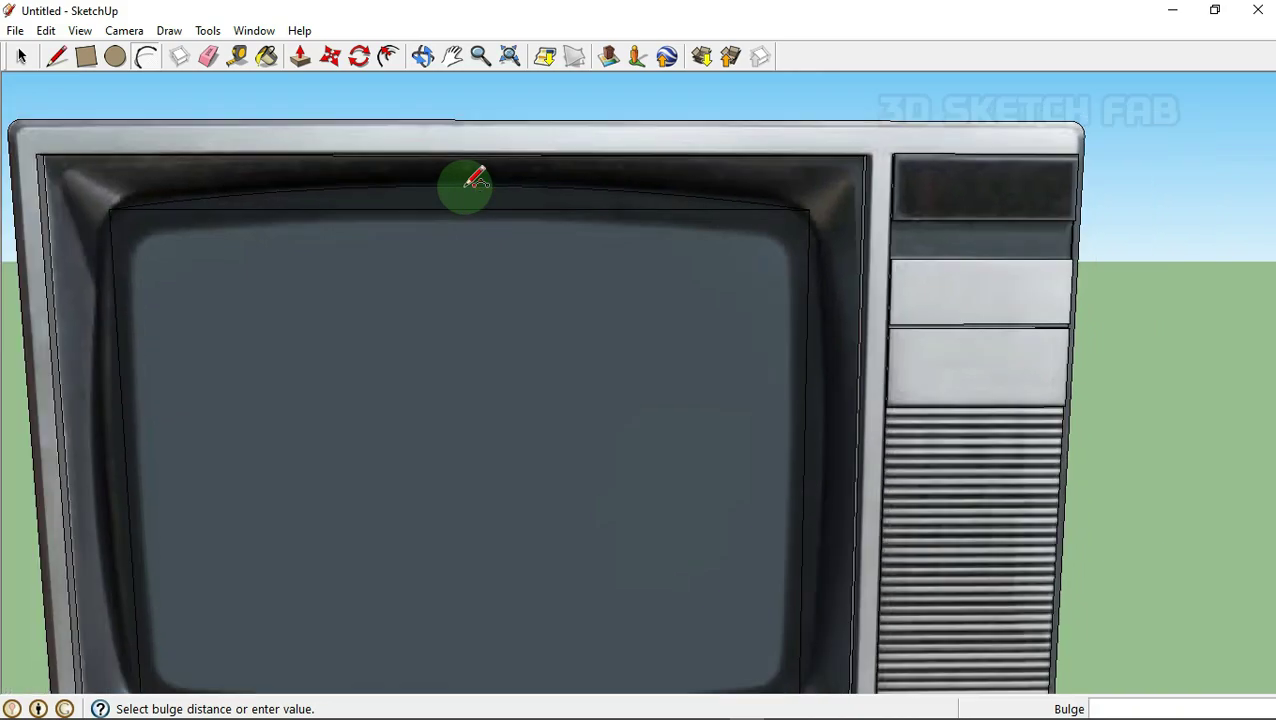
scroll(473, 188, "down", 2)
left_click(473, 188)
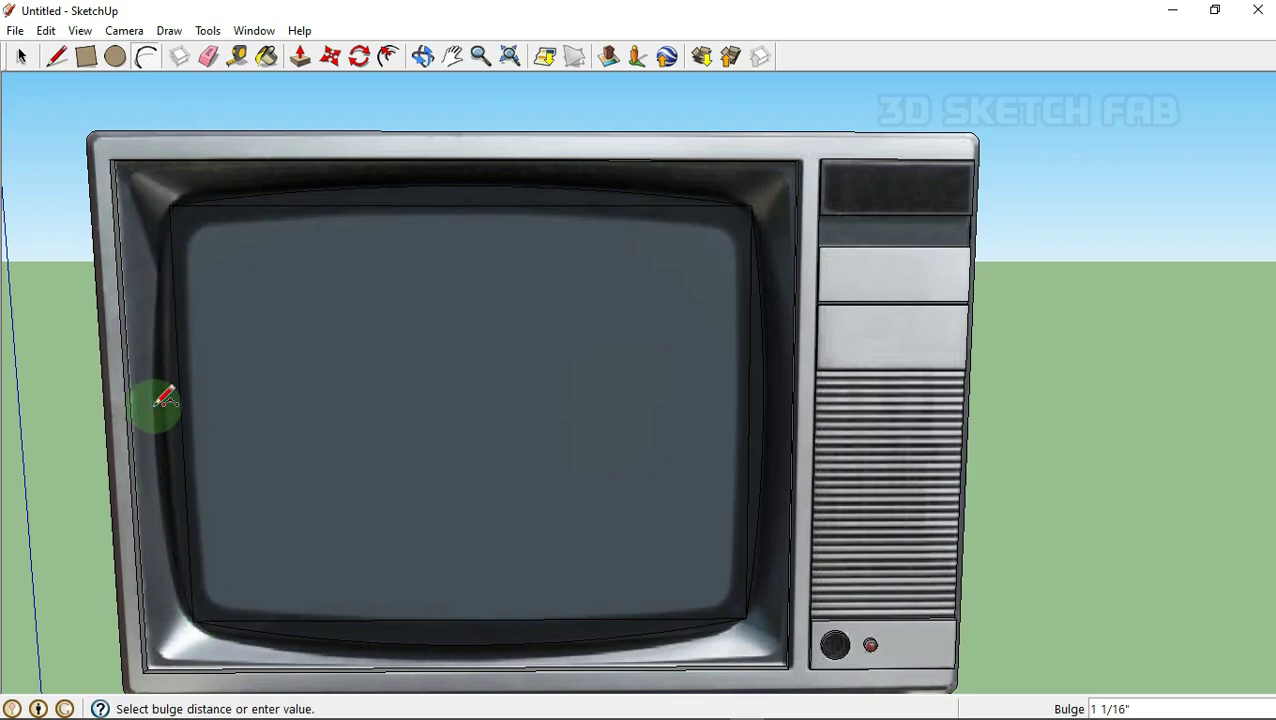
key("e")
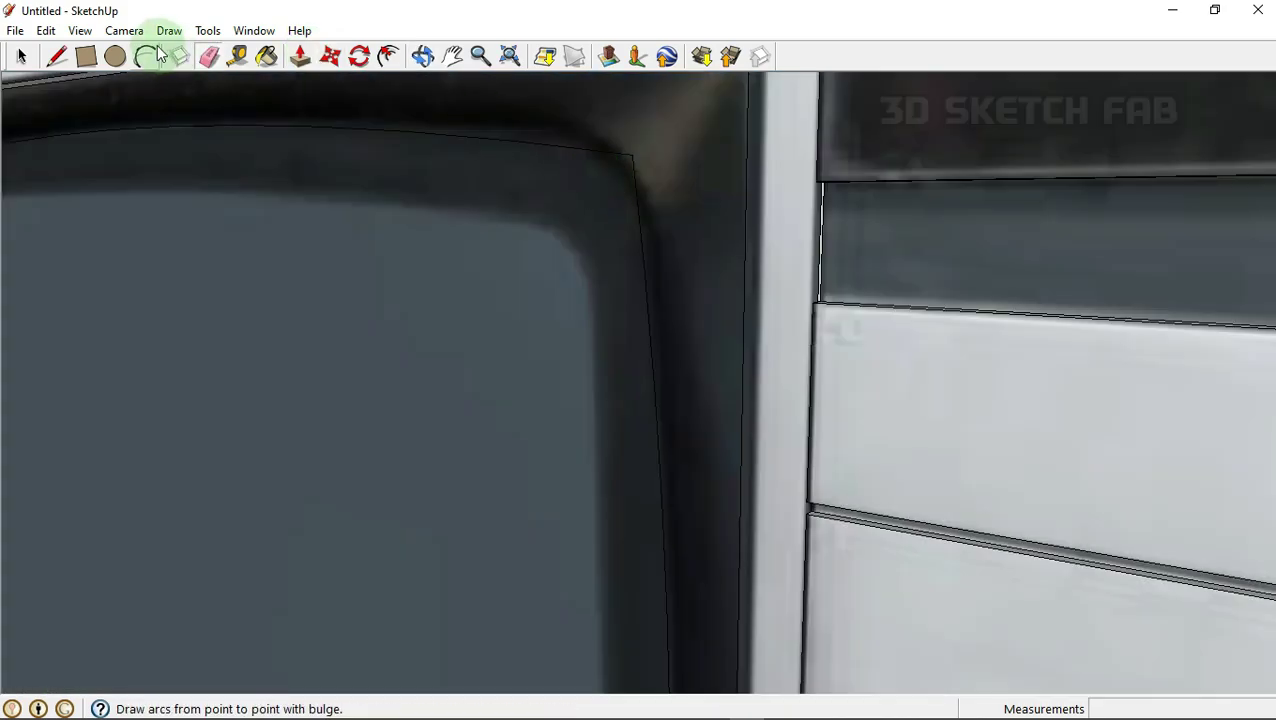
- Arc the first screen corners and erase their leftover straight edges
left_click(150, 55)
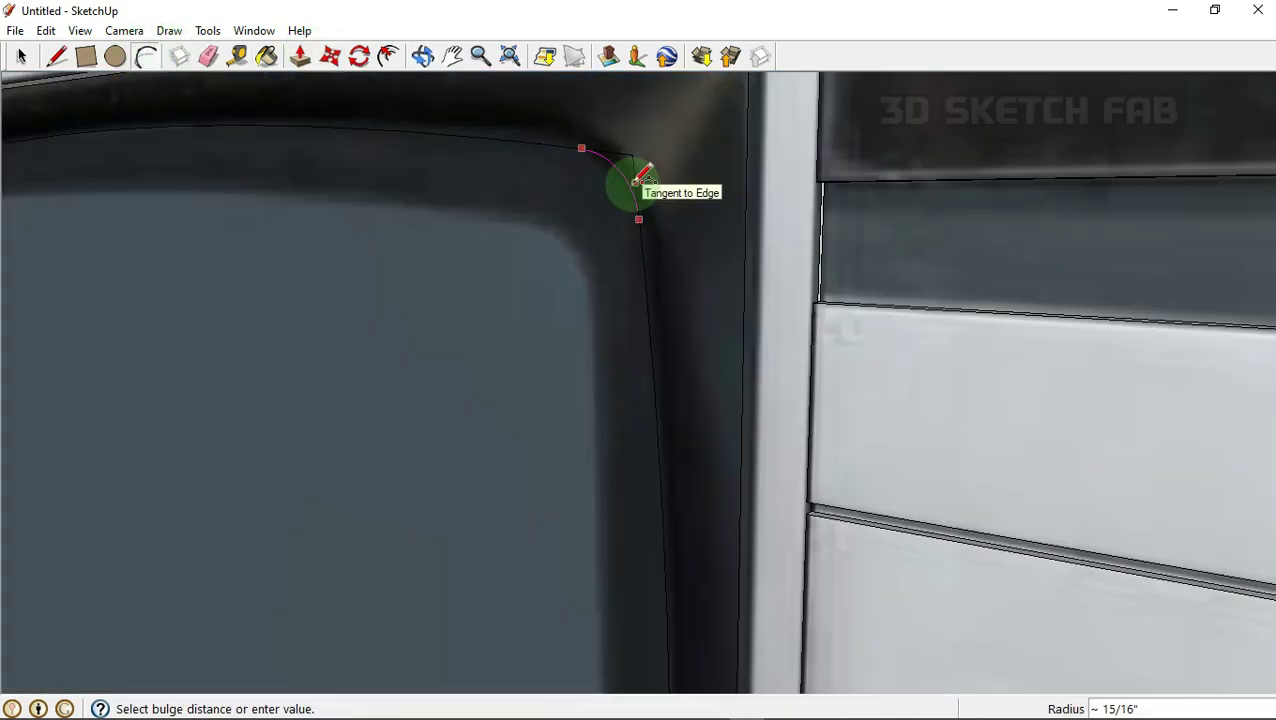
left_click(208, 56)
scroll(953, 203, "down", 5)
middle_click_drag(953, 203, 931, 284)
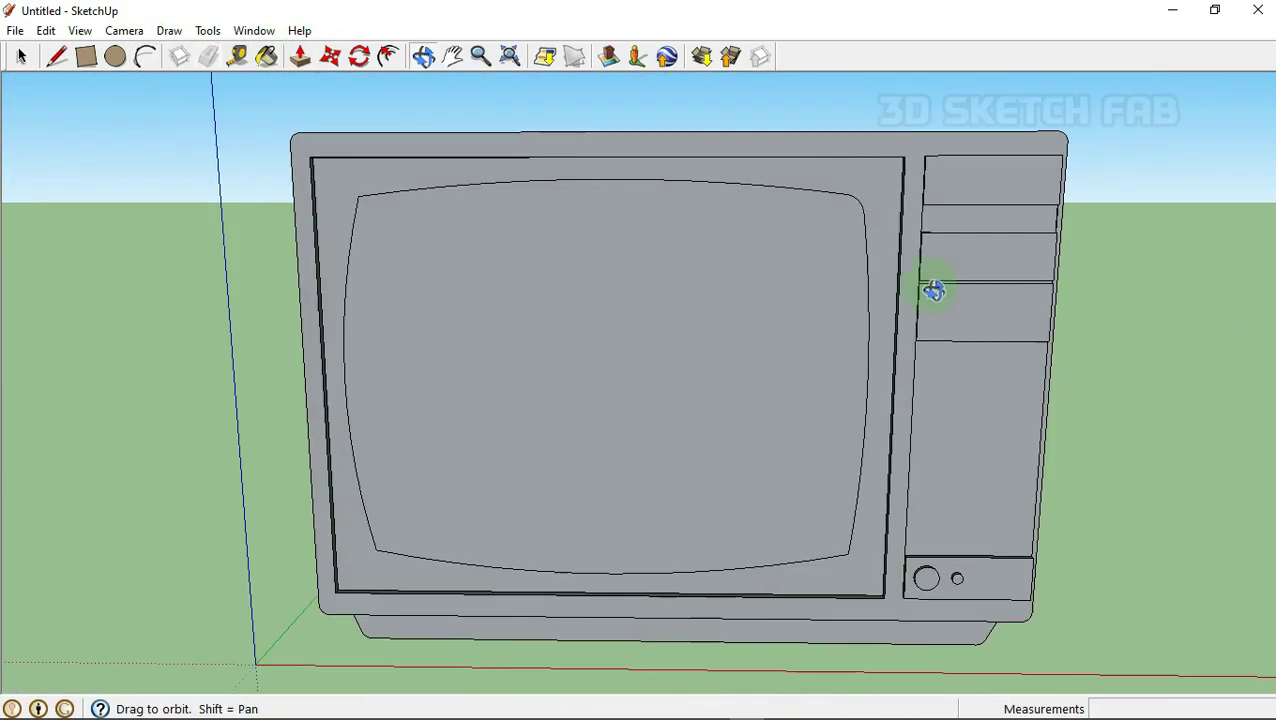
scroll(428, 203, "up", 5)
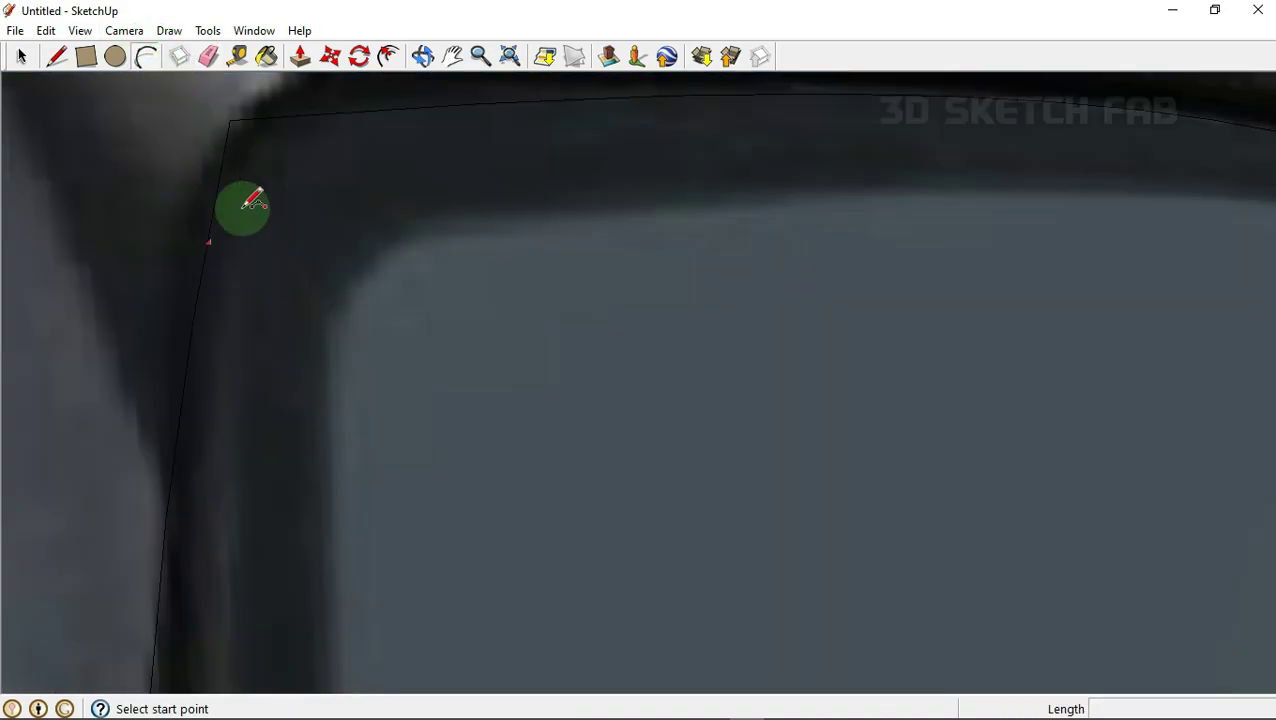
key("e")
scroll(295, 128, "down", 5)
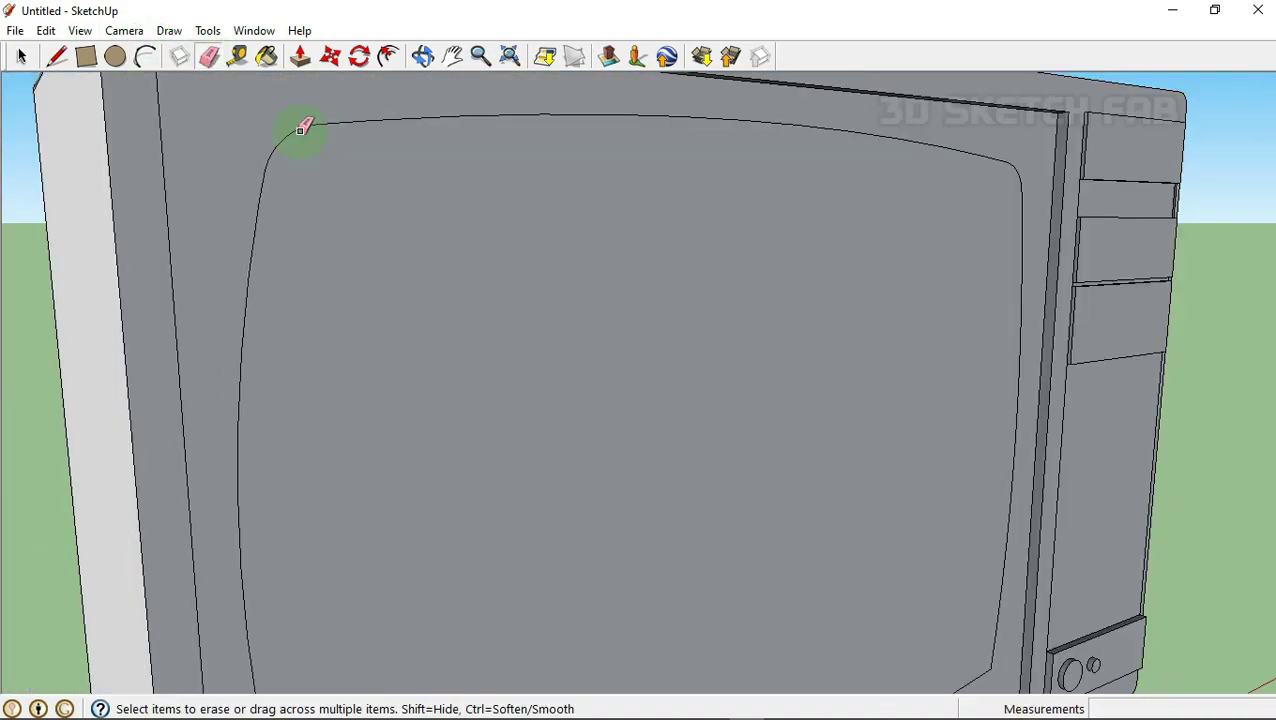
middle_click_drag(299, 122, 299, 398)
scroll(299, 398, "up", 5)
- Arc the bottom-left and remaining screen corners, erasing the old corner lines
key("a")
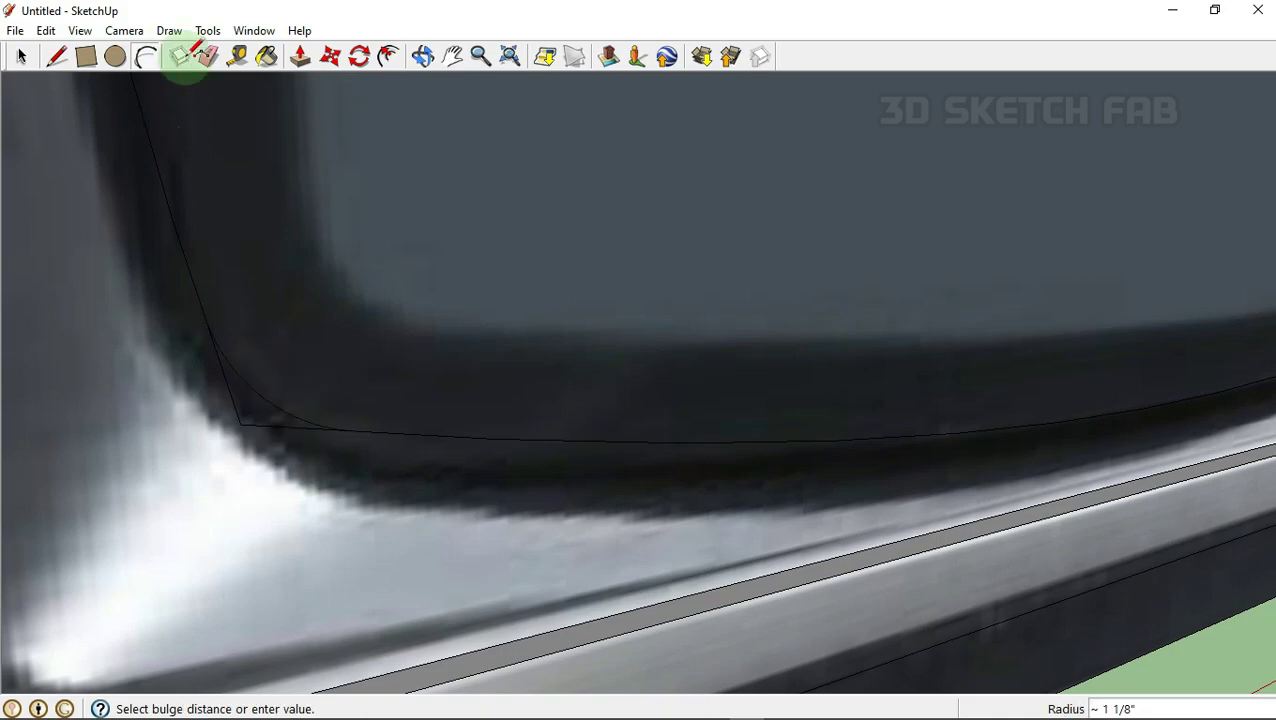
left_click(207, 56)
scroll(114, 345, "down", 5)
middle_click_drag(607, 316, 628, 138)
scroll(628, 138, "up", 5)
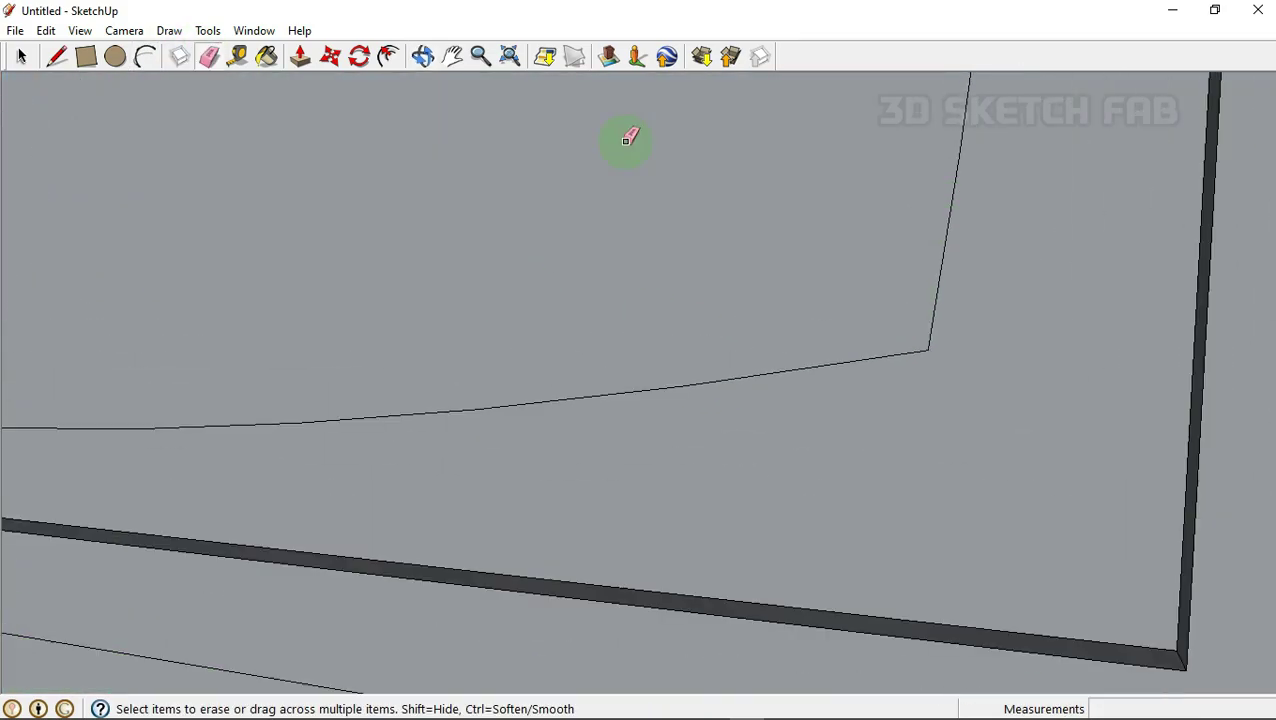
left_click(147, 55)
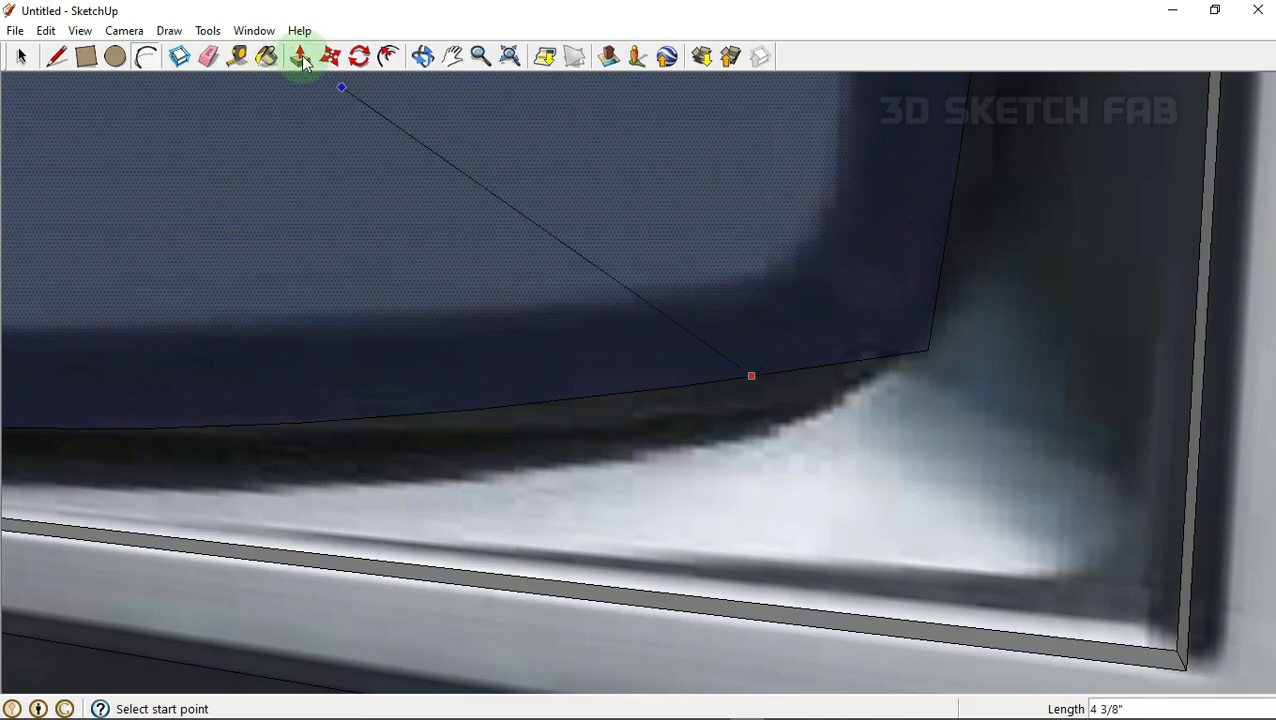
left_click(212, 58)
scroll(920, 347, "down", 5)
middle_click_drag(1082, 547, 775, 490)
scroll(722, 320, "up", 5)
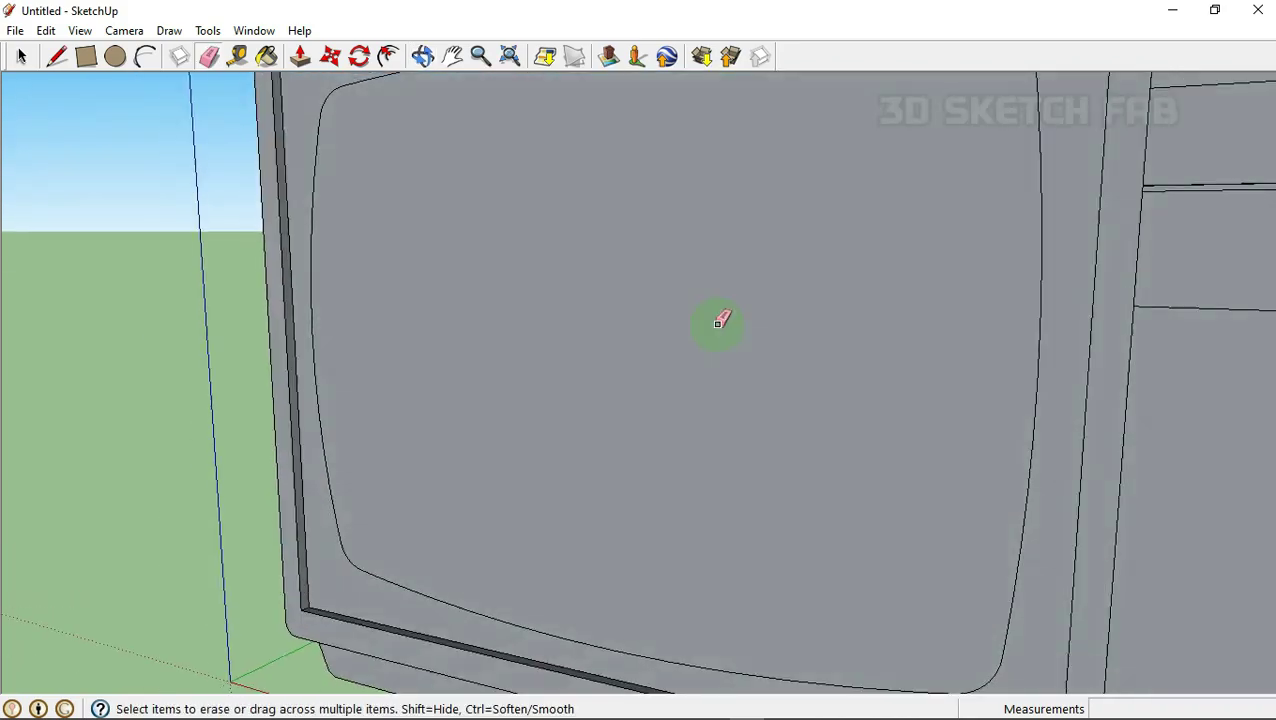
scroll(779, 333, "down", 3)
- Push/Pull the screen face by 1 inch
left_click(300, 57)
left_click(718, 352)
left_click(718, 352)
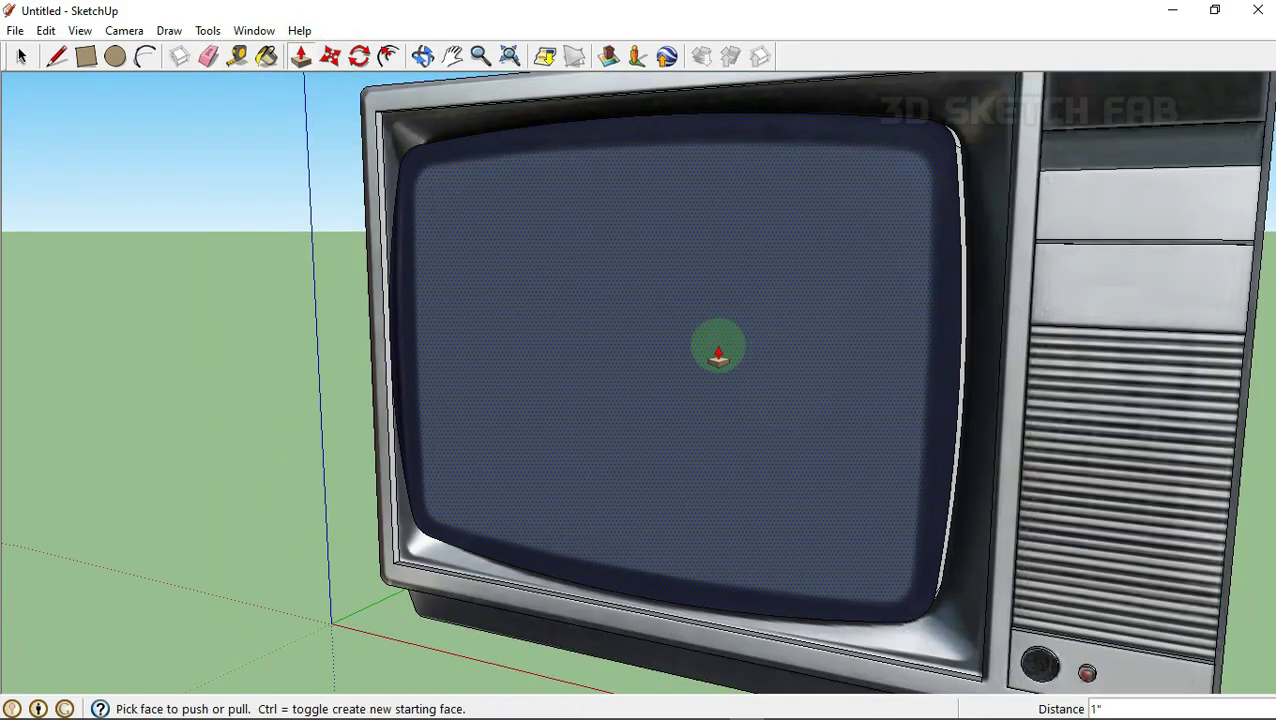
- Scale the screen face about its centre to 0.94
left_click(207, 30)
left_click(230, 162)
left_click(940, 128)
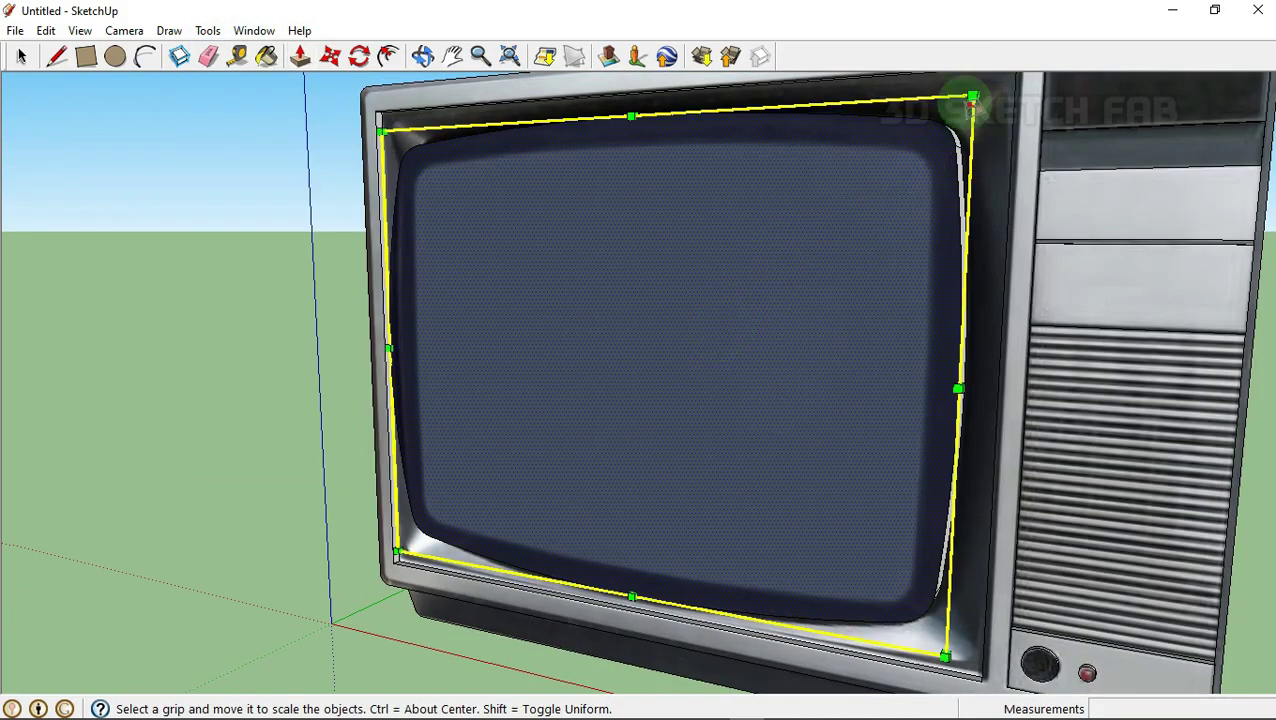
left_click(972, 96)
left_click_drag(963, 105, 957, 120, "ctrl")
middle_click_drag(957, 120, 883, 413)
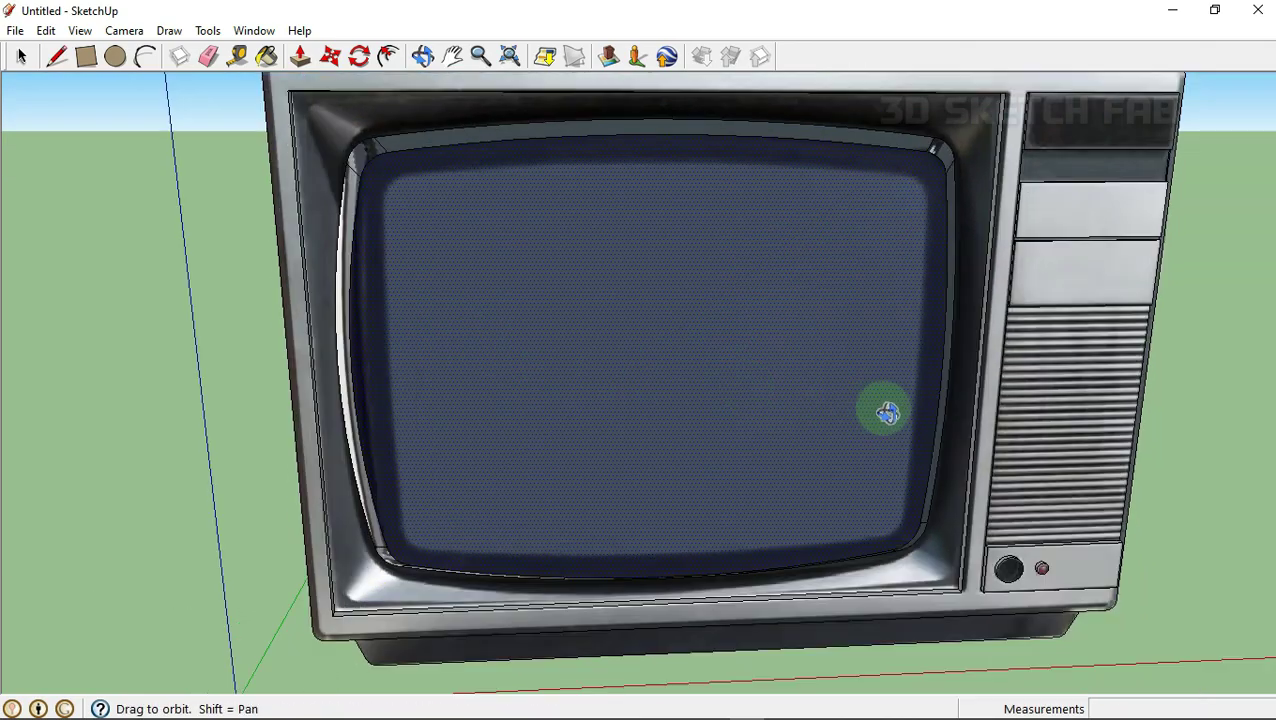
- Sample the Tele front001 material and paint the inner bezel faces with it
left_click(266, 56)
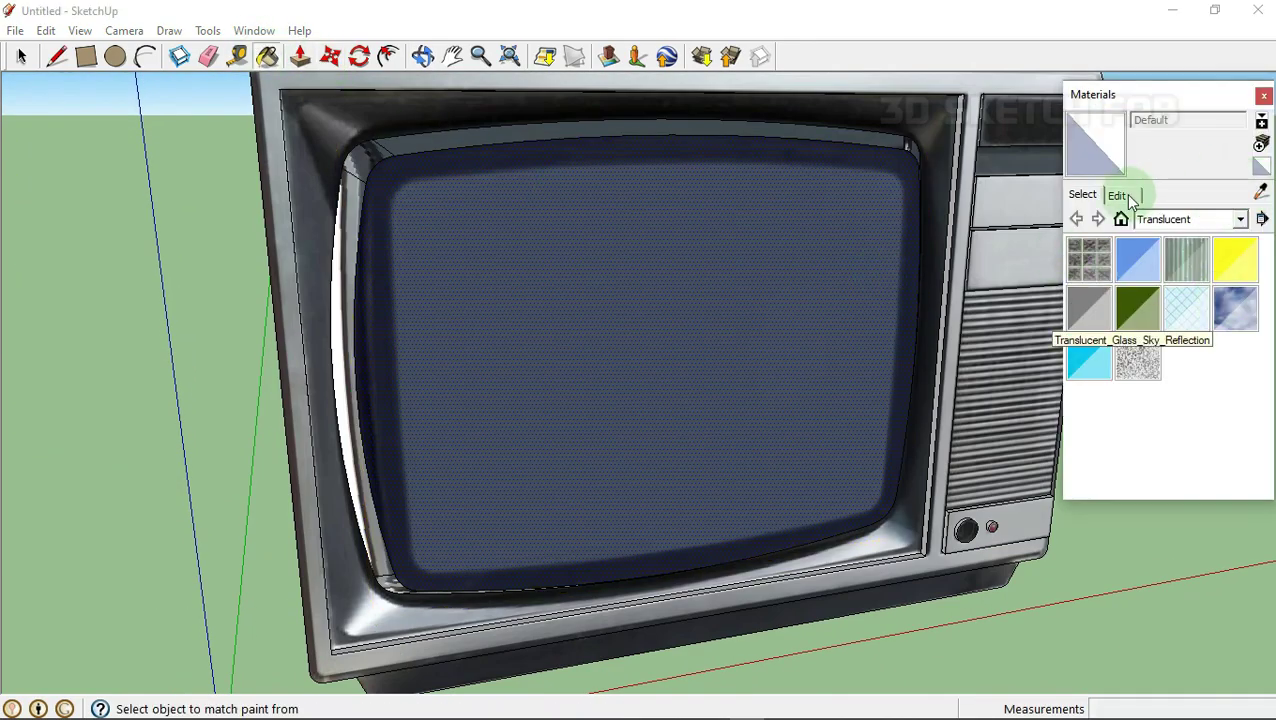
left_click(1121, 219)
left_click(394, 326, "alt")
left_click(394, 326)
left_click(433, 134)
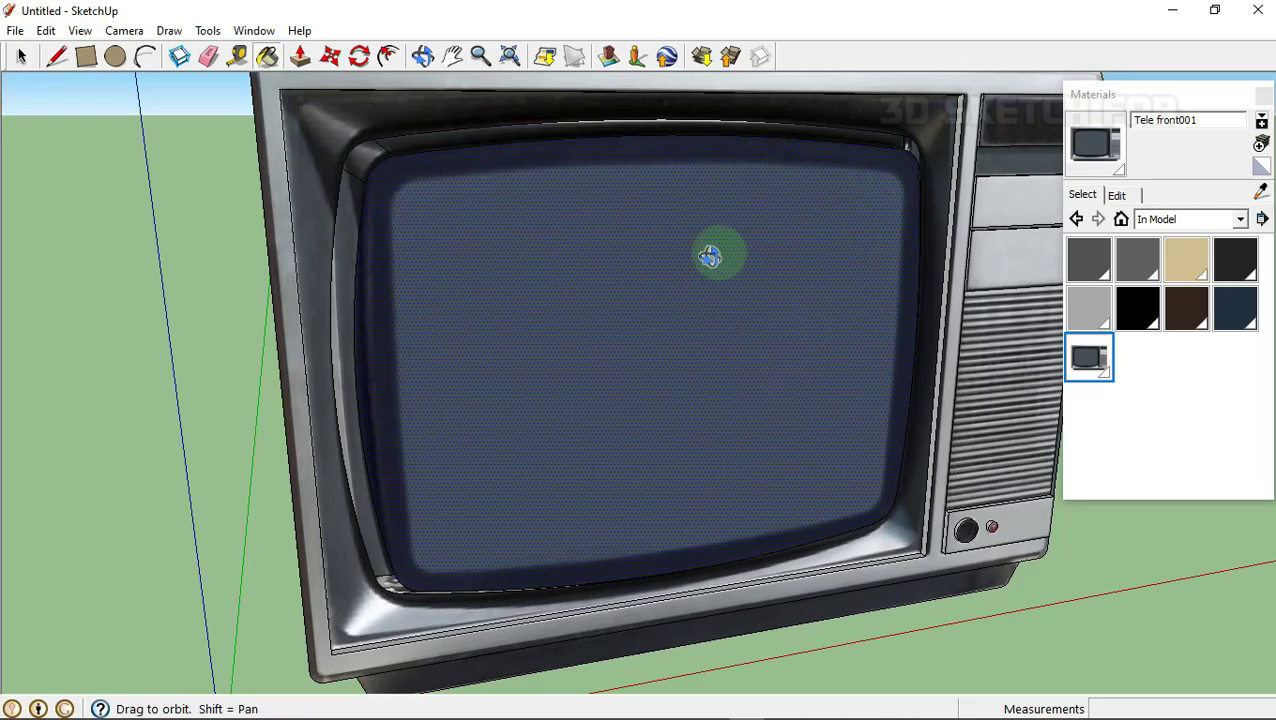
- From a front-on view, paint the screen face and inner bezel with Tele front001
middle_click_drag(709, 257, 820, 148)
middle_click_drag(541, 498, 745, 551)
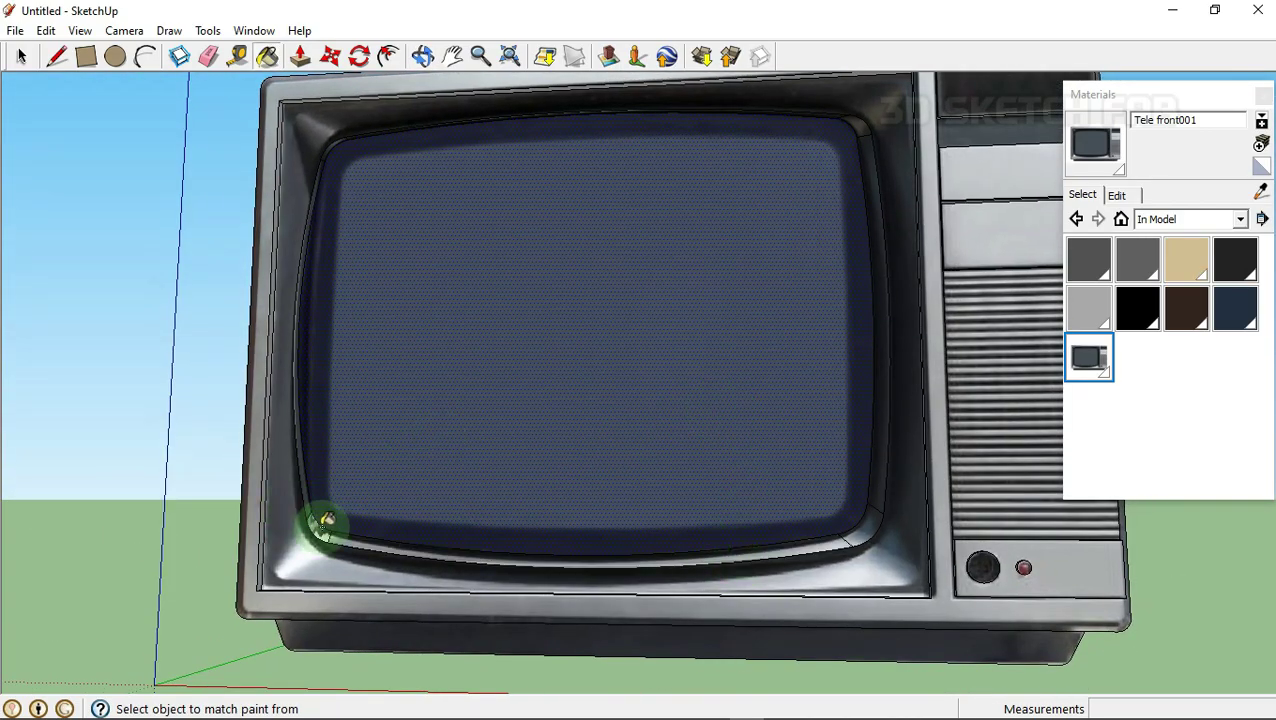
scroll(555, 411, "down", 3)
middle_click_drag(720, 404, 404, 341)
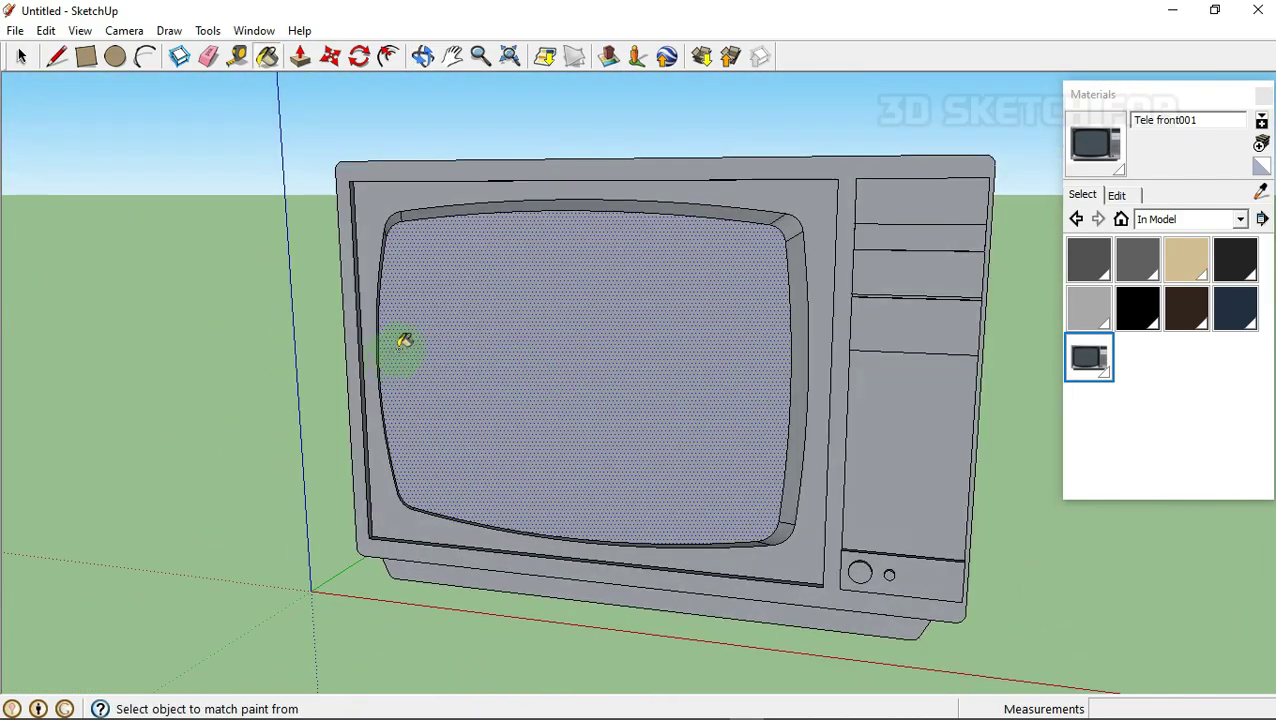
mouse_move(499, 341)
middle_mouse_down()
mouse_move(598, 373)
mouse_move(575, 313)
mouse_move(553, 353)
mouse_move(622, 259)
middle_mouse_up()
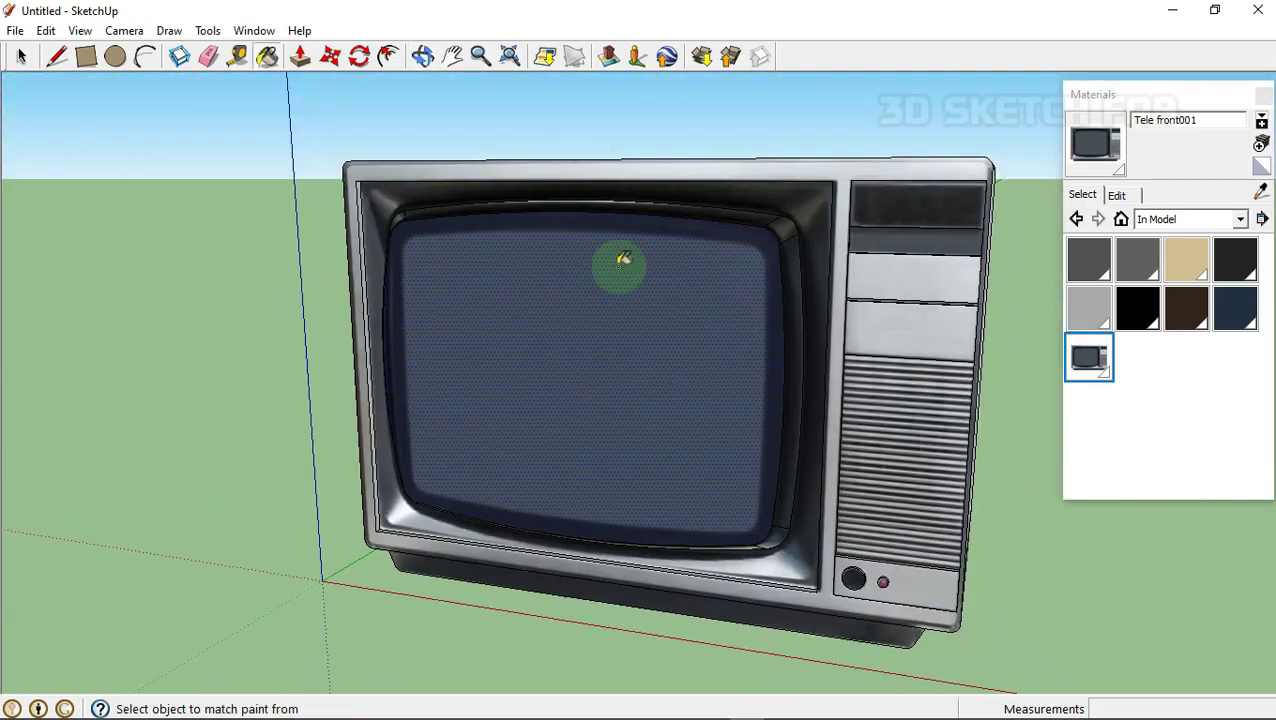
left_click(829, 329, "ctrl")
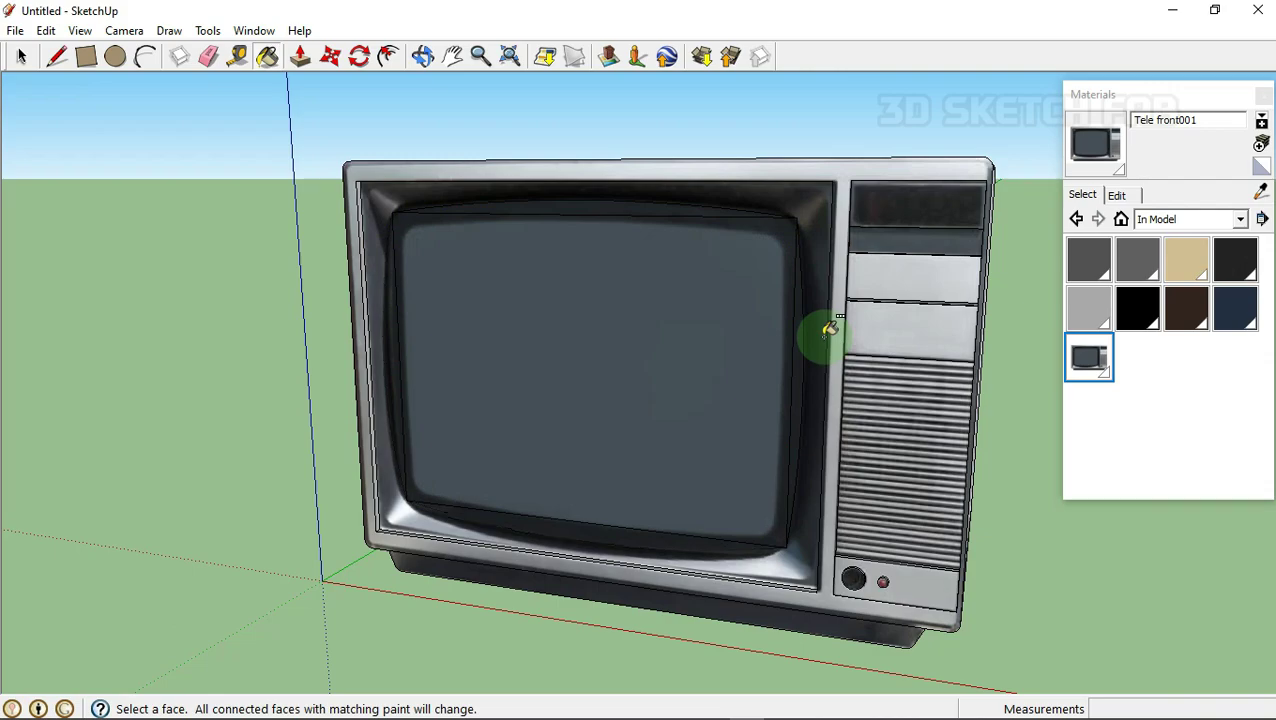
left_click(829, 329, "ctrl")
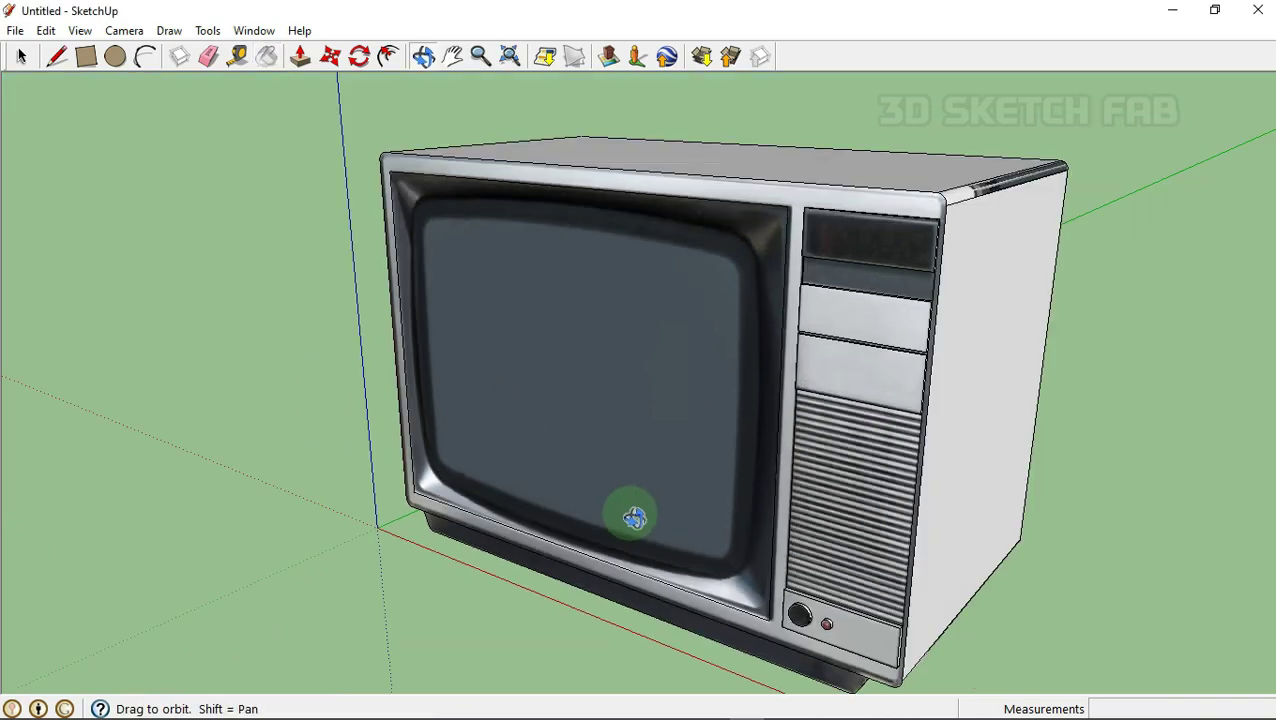
- Recess the screen face inward by 3/16 inch with Push/Pull
middle_click_drag(632, 516, 560, 400)
key("p")
left_click(427, 300)
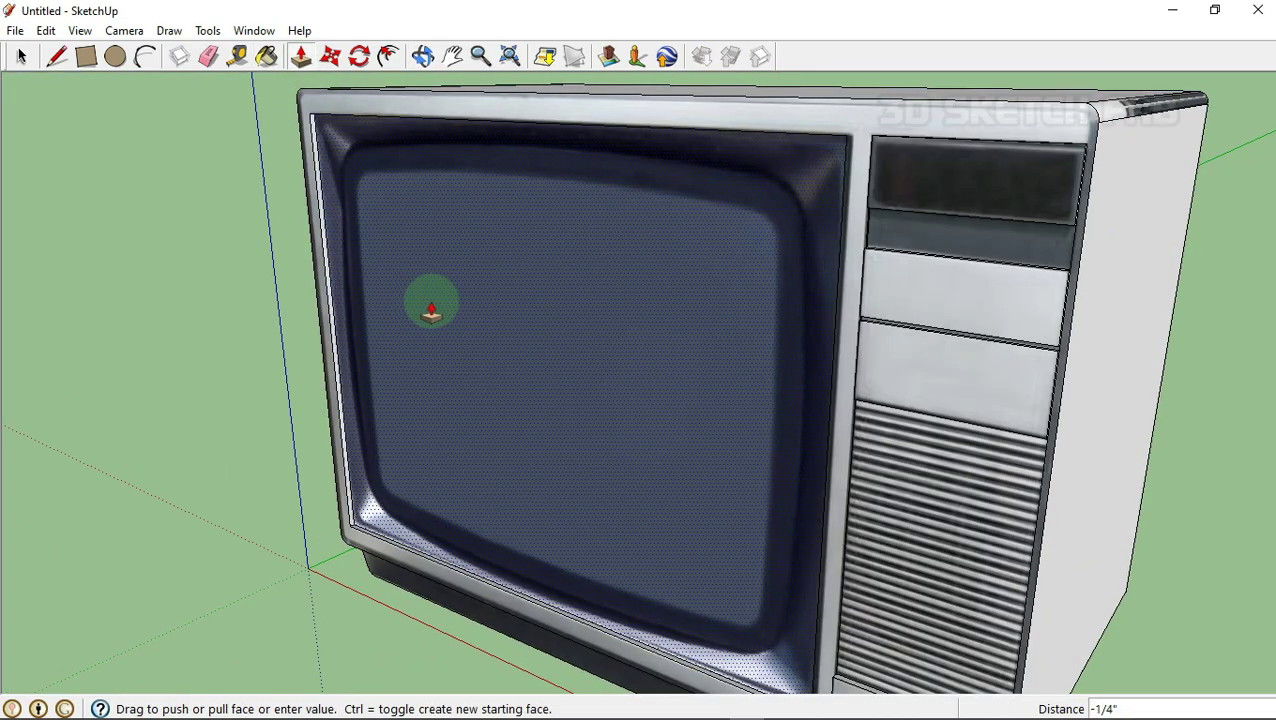
left_click(431, 313)
- Sample the Tele front001 material again with the Paint Bucket
left_click(266, 56)
left_click(746, 344, "alt")
scroll(313, 262, "up", 5)
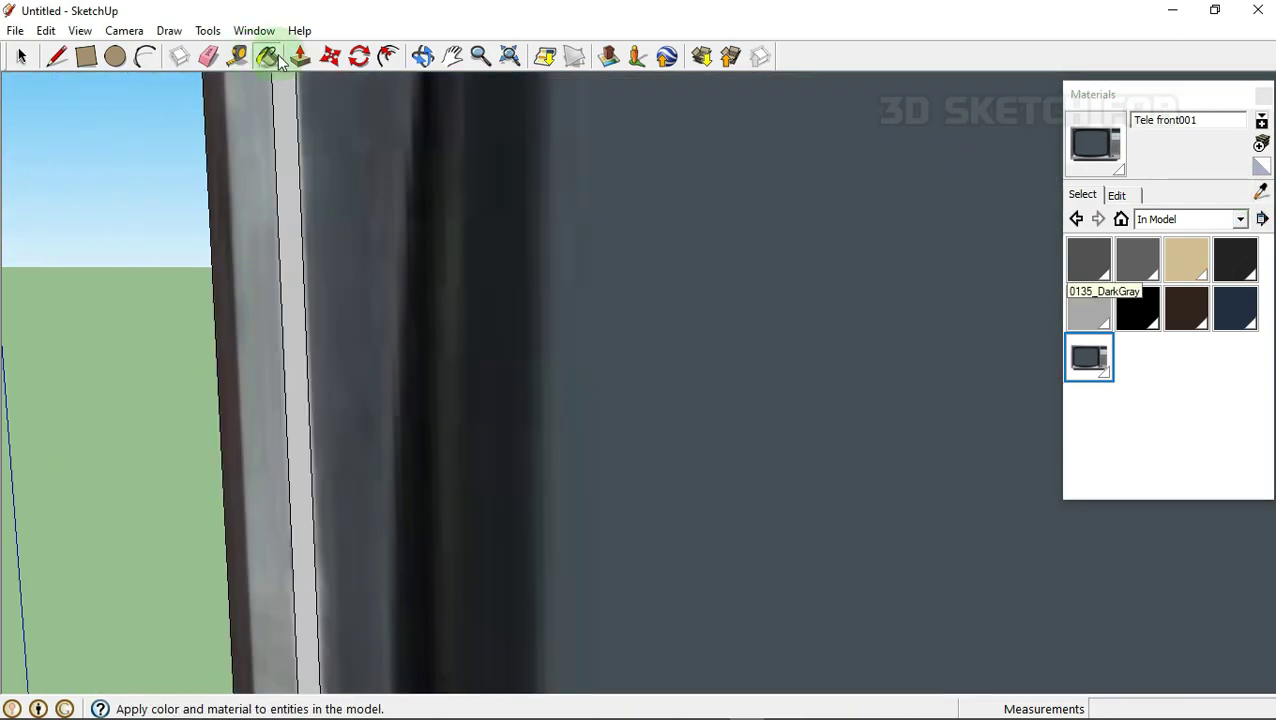
- Zoom and orbit around to view the whole TV
scroll(370, 376, "down", 5)
scroll(683, 416, "up", 5)
scroll(1008, 222, "up", 4)
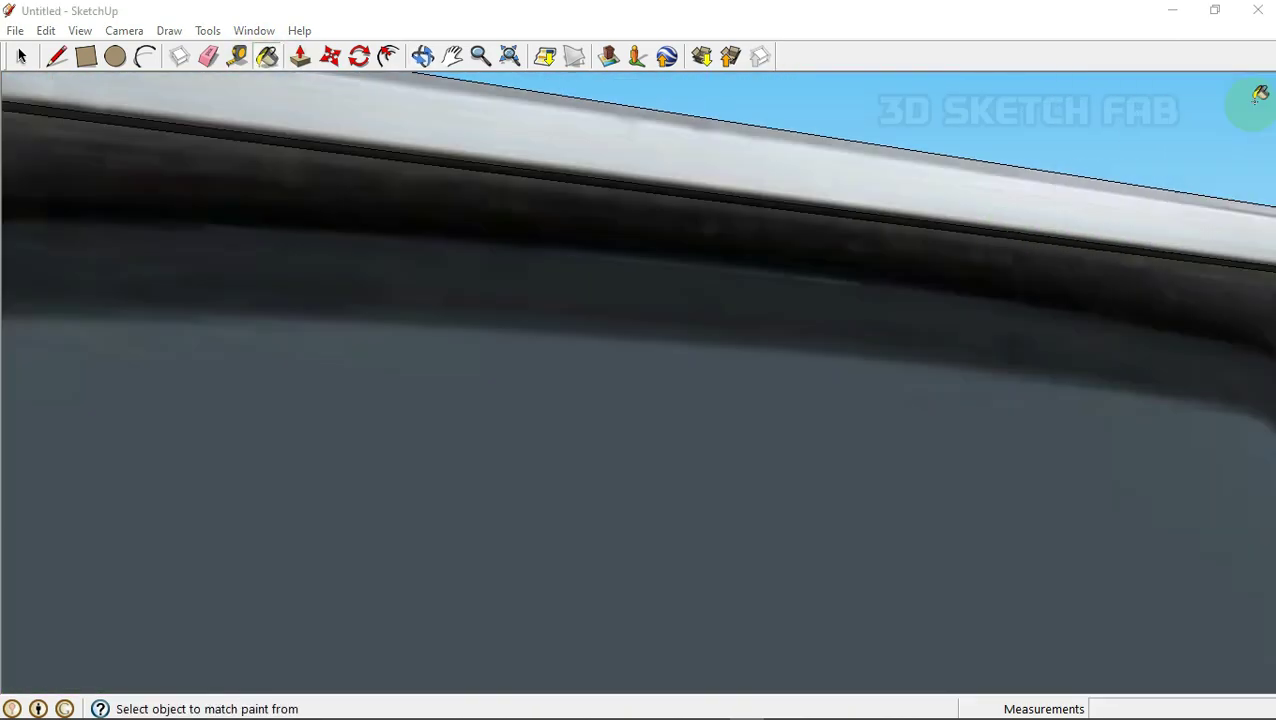
scroll(809, 427, "down", 5)
scroll(928, 276, "up", 3)
scroll(963, 199, "down", 4)
scroll(491, 528, "up", 5)
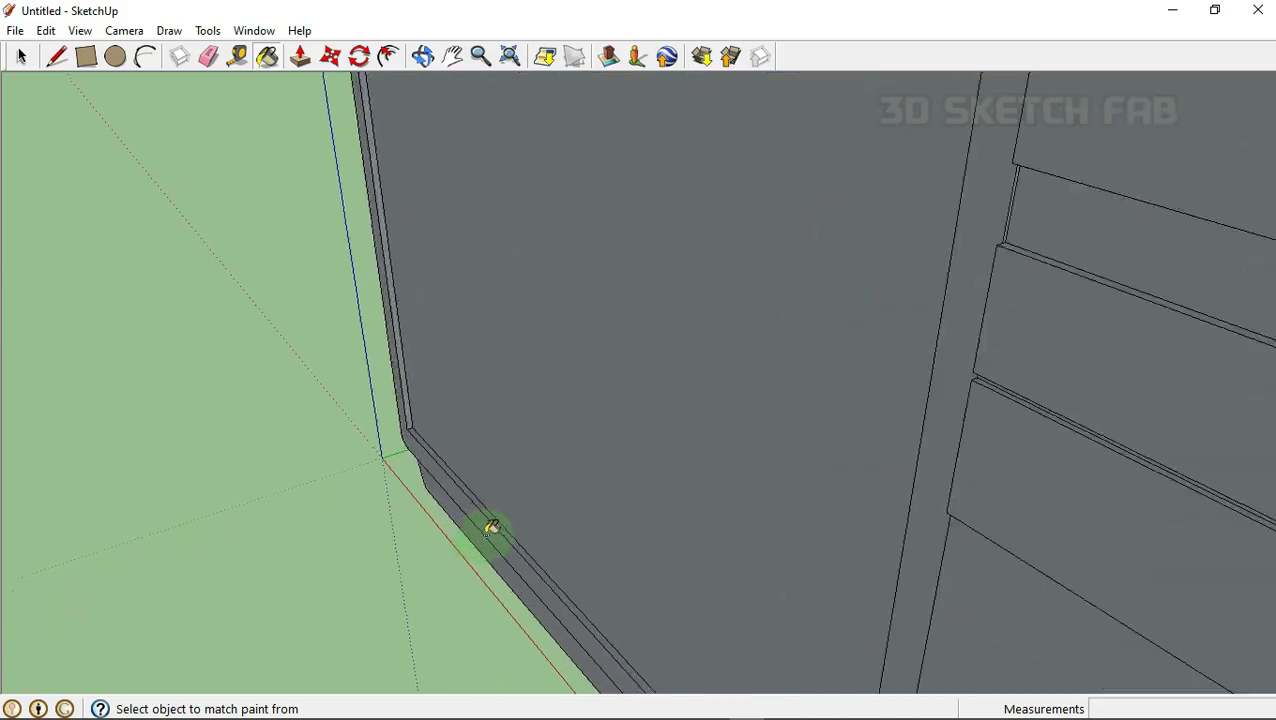
scroll(491, 528, "up", 2)
scroll(436, 347, "down", 5)
middle_click_drag(421, 492, 718, 381)
scroll(802, 280, "up", 4)
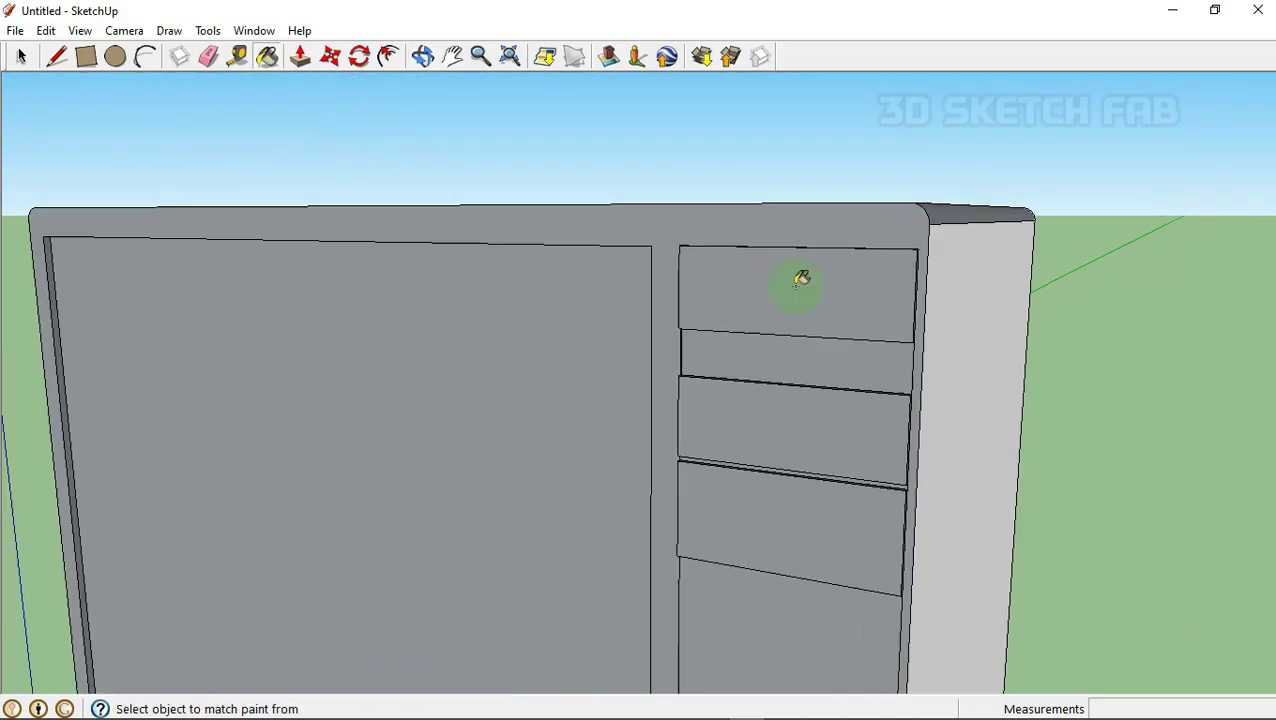
scroll(802, 279, "up", 3)
- Orbit to inspect the top edge, grey side panels and front of the TV
mouse_move(675, 259)
middle_mouse_down()
mouse_move(863, 379)
mouse_move(829, 285)
middle_mouse_up()
scroll(893, 335, "up", 3)
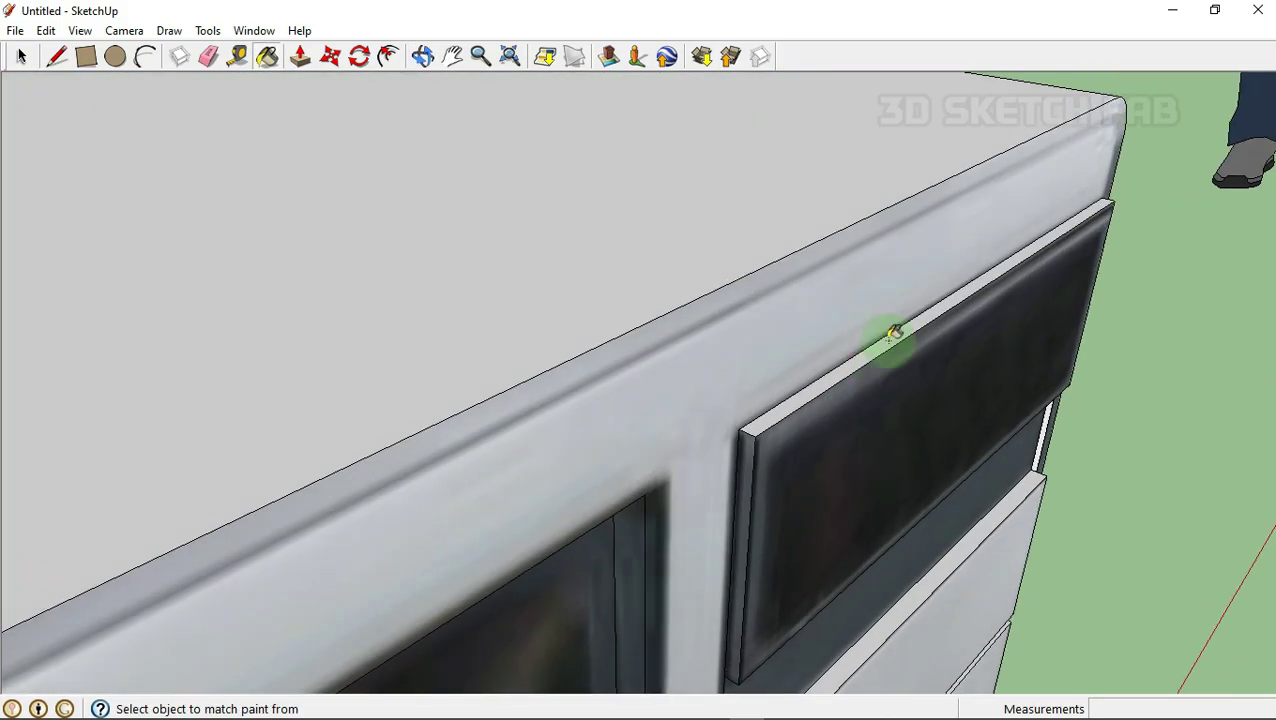
mouse_move(893, 335)
middle_mouse_down()
mouse_move(327, 162)
mouse_move(322, 472)
mouse_move(789, 507)
mouse_move(1002, 498)
mouse_move(823, 188)
middle_mouse_up()
scroll(855, 415, "up", 2)
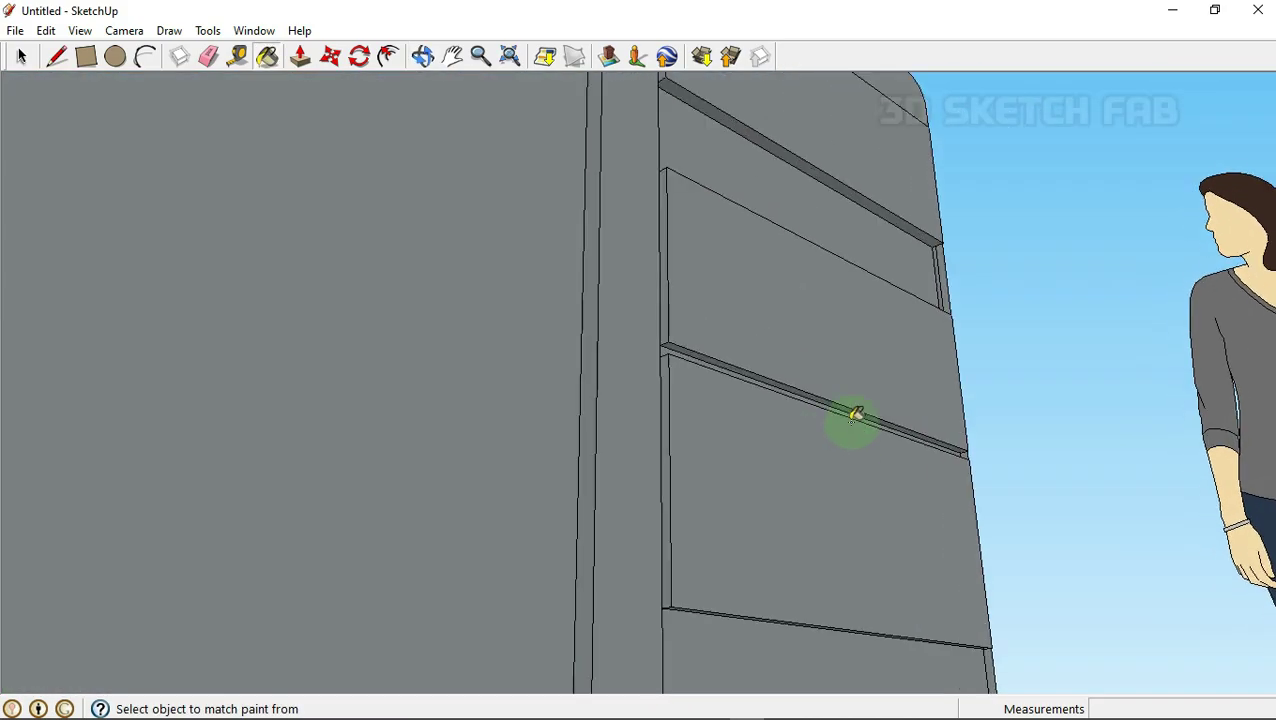
middle_click_drag(855, 415, 965, 337)
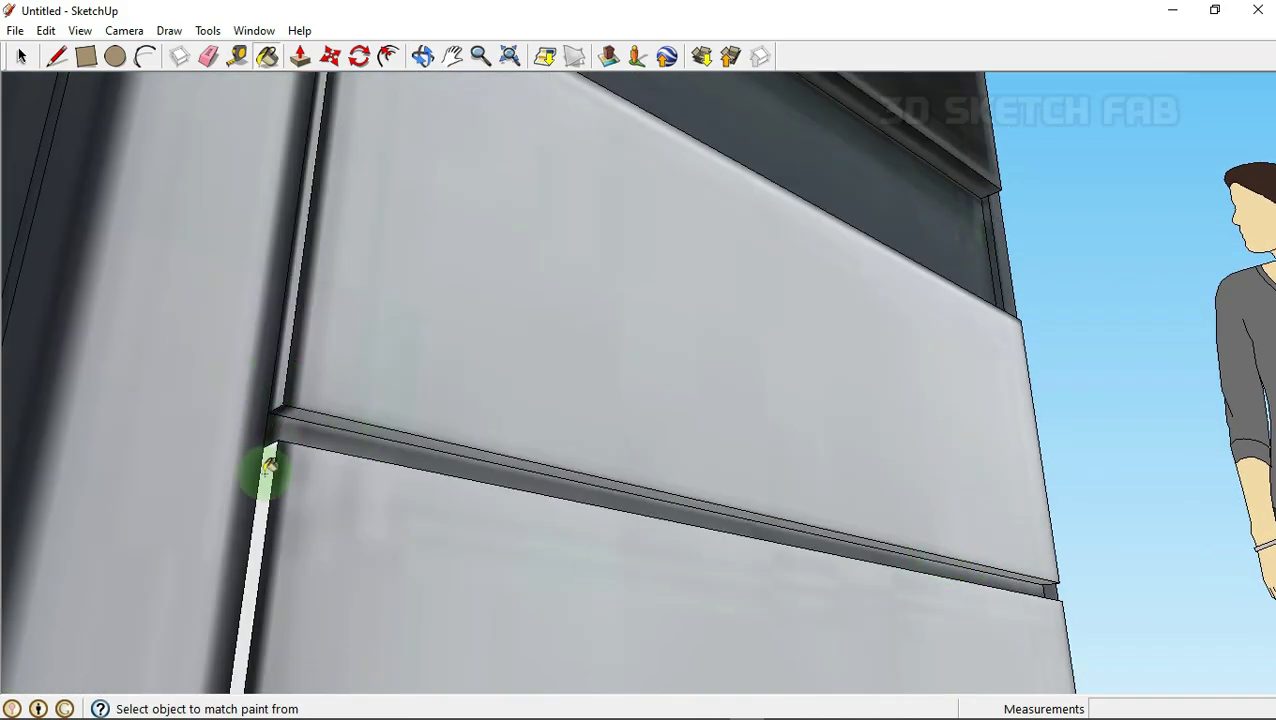
mouse_move(268, 466)
middle_mouse_down()
mouse_move(524, 396)
mouse_move(752, 478)
mouse_move(661, 288)
mouse_move(642, 589)
mouse_move(612, 299)
mouse_move(951, 276)
mouse_move(669, 470)
mouse_move(787, 597)
mouse_move(727, 537)
mouse_move(860, 607)
mouse_move(880, 379)
mouse_move(777, 535)
mouse_move(695, 523)
middle_mouse_up()
mouse_move(757, 383)
middle_mouse_down()
mouse_move(735, 484)
mouse_move(778, 537)
middle_mouse_up()
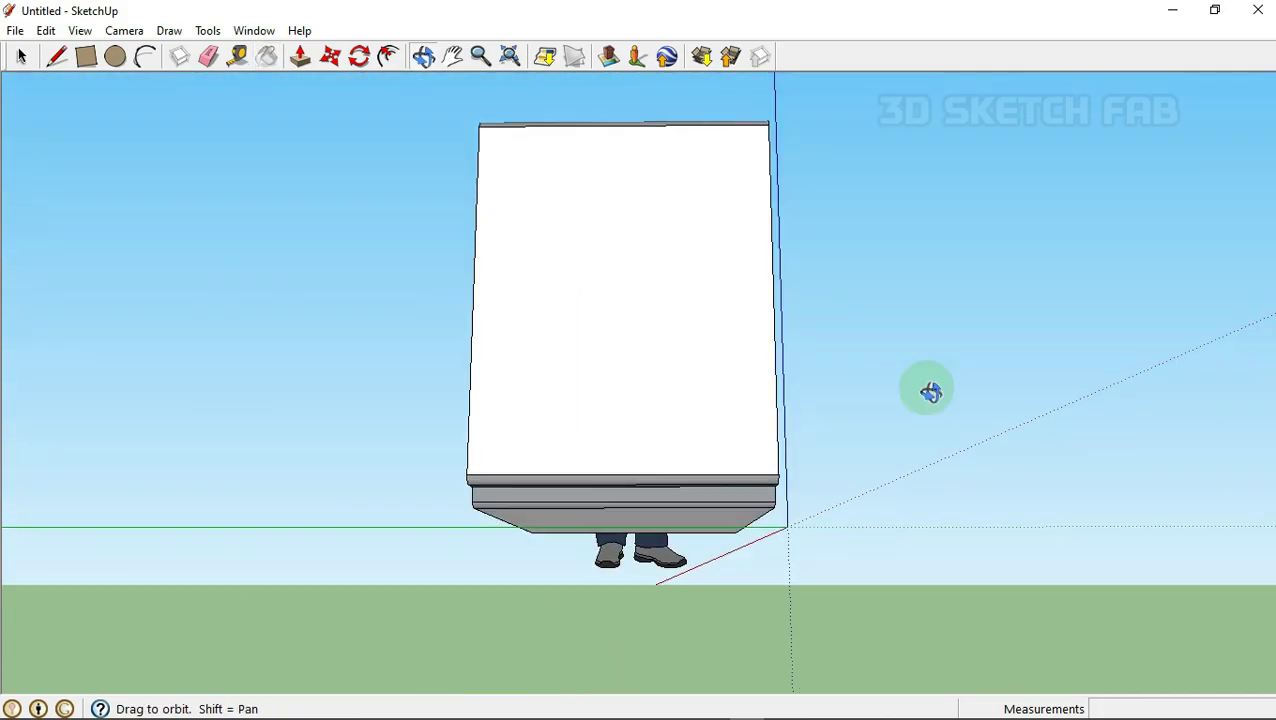
- Draw a rectangle face along the bottom below the screen
left_click(57, 57)
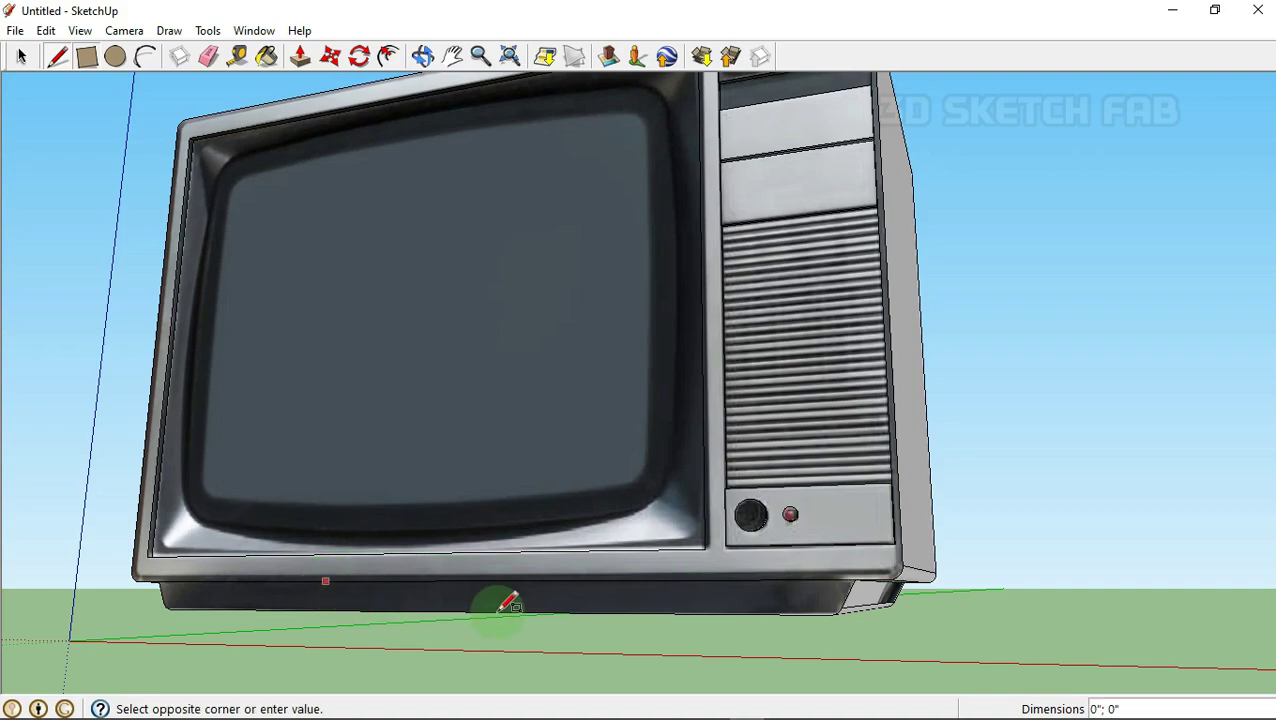
left_click(498, 610)
right_click(478, 604)
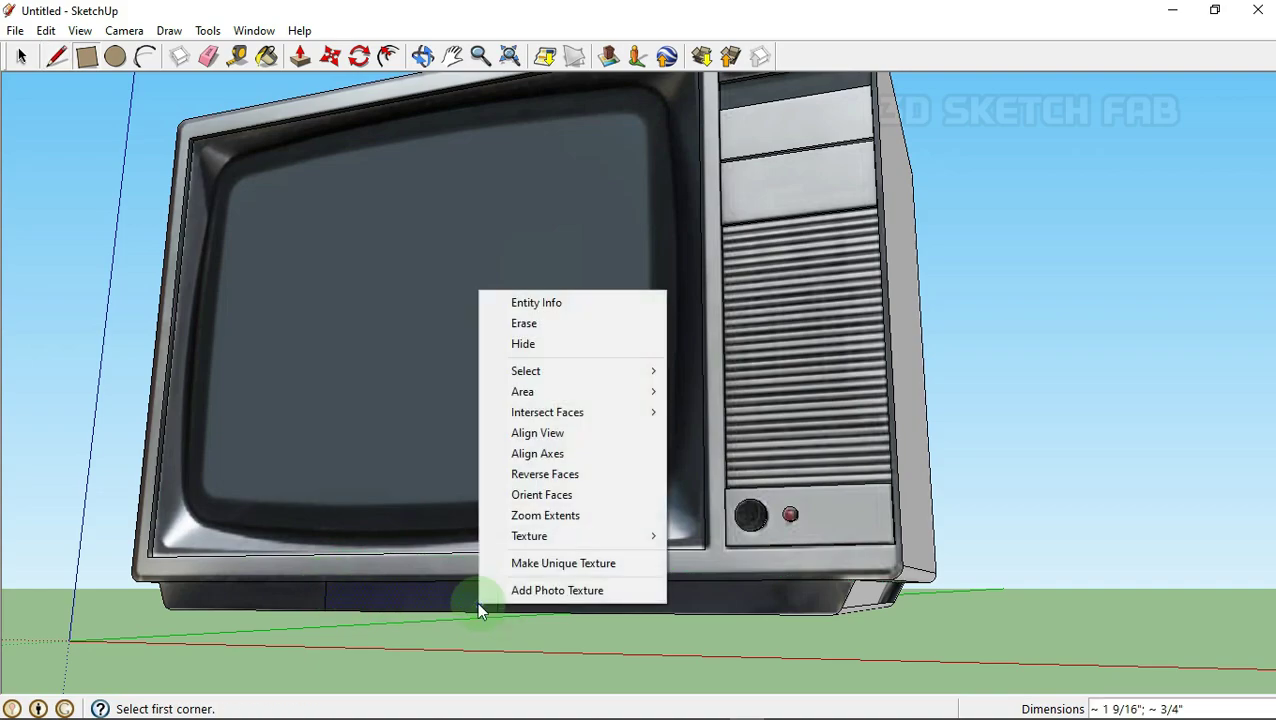
key("Escape")
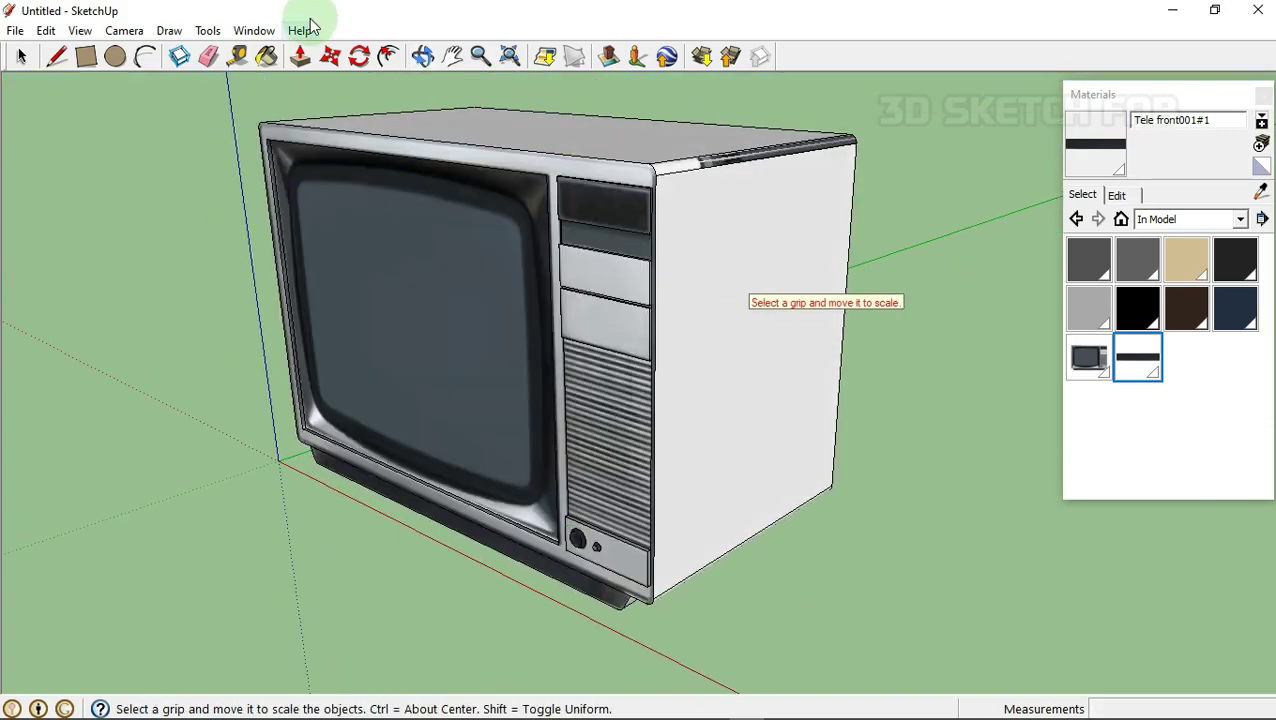
- Paint the TV's right side with the sampled Tele front material
left_click(1129, 366)
left_click(760, 262)
mouse_move(760, 262)
middle_mouse_down()
mouse_move(333, 279)
mouse_move(602, 322)
mouse_move(527, 242)
mouse_move(786, 370)
mouse_move(510, 68)
middle_mouse_up()
scroll(602, 322, "down", 5)
- Scale the rear face to 0.37 about its centre
left_click(680, 299)
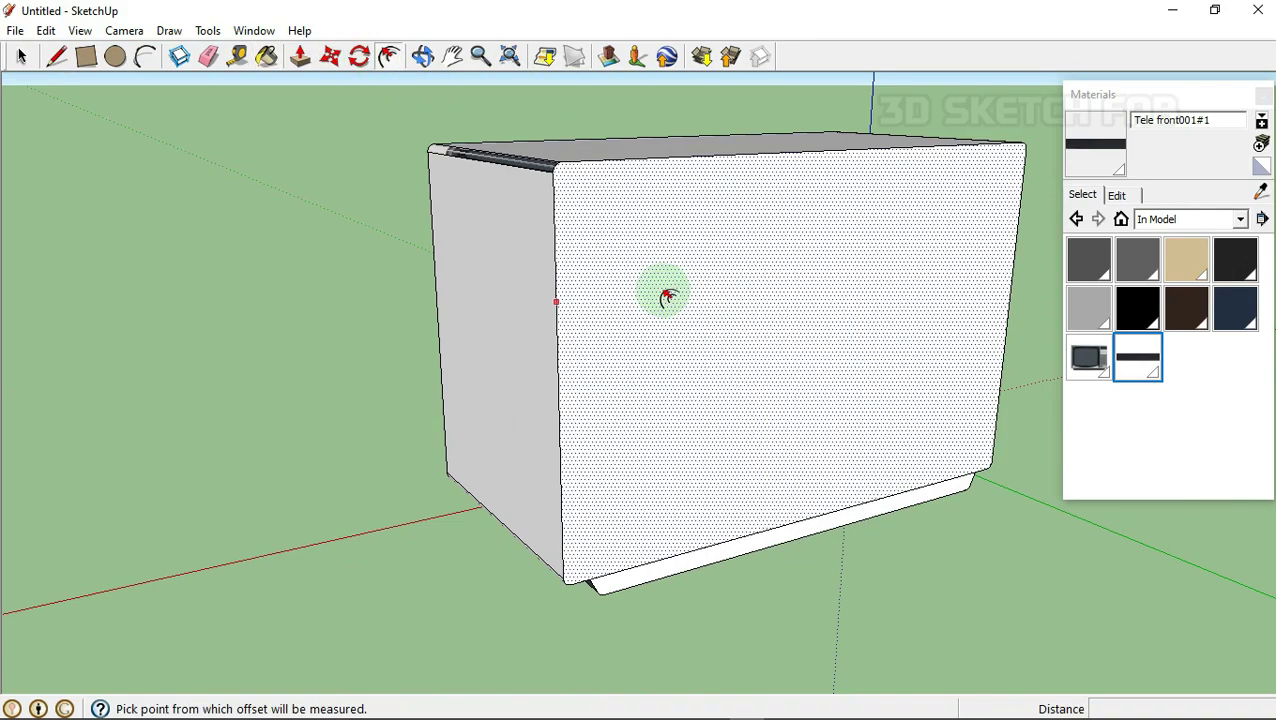
key("Escape")
middle_click_drag(877, 339, 620, 320)
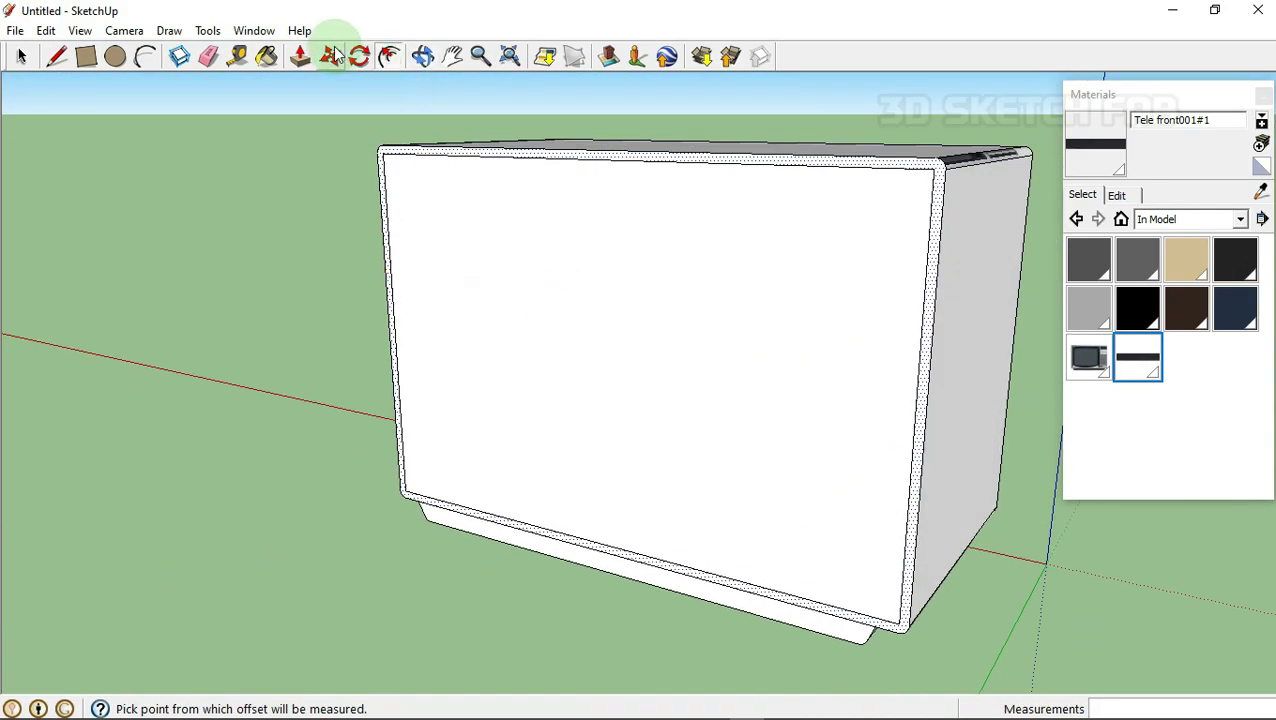
left_click(299, 56)
right_click(672, 350)
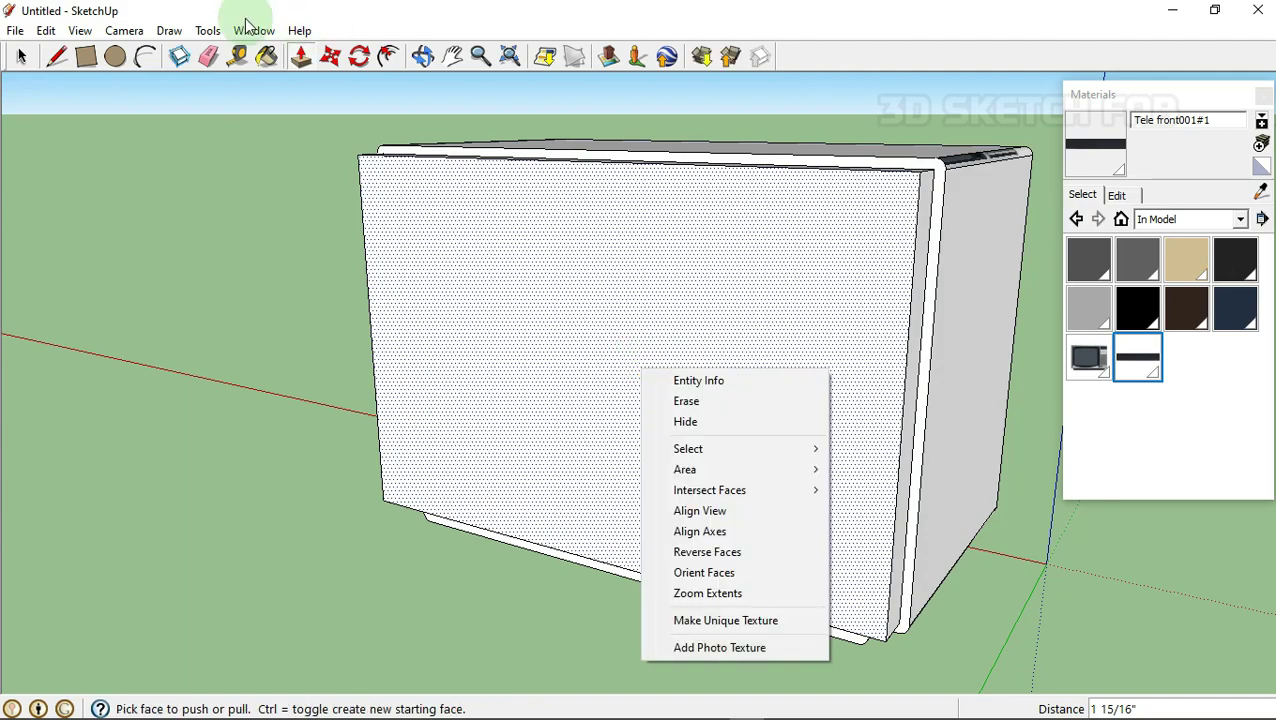
left_click(207, 30)
left_click(265, 161)
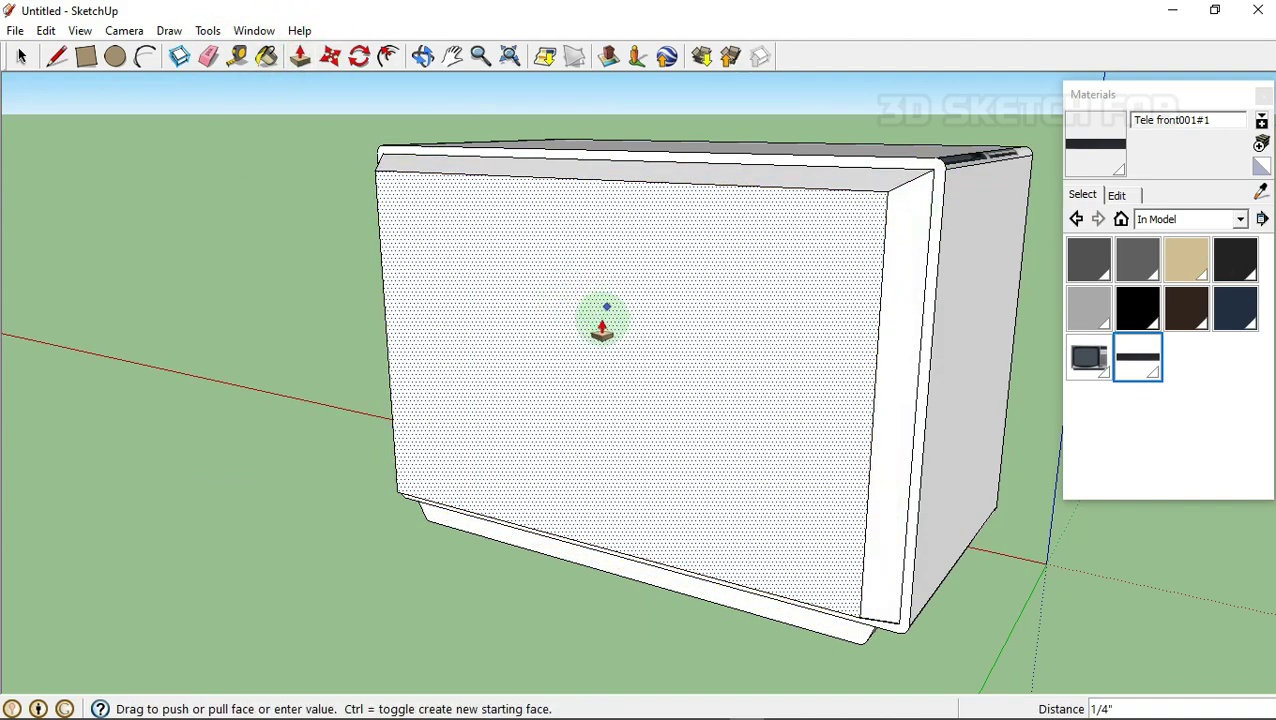
left_click_drag(868, 196, 605, 377, "ctrl")
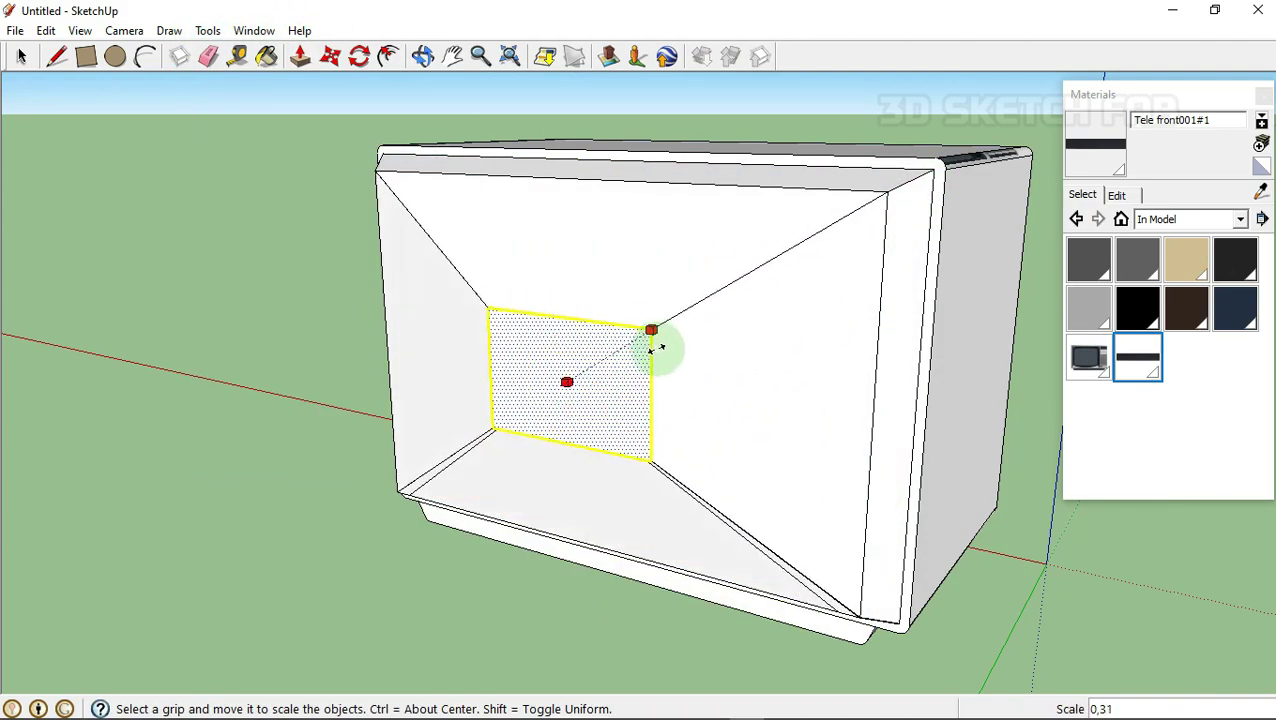
- Pull the small inner rear face outward into a short neck
left_click(580, 410)
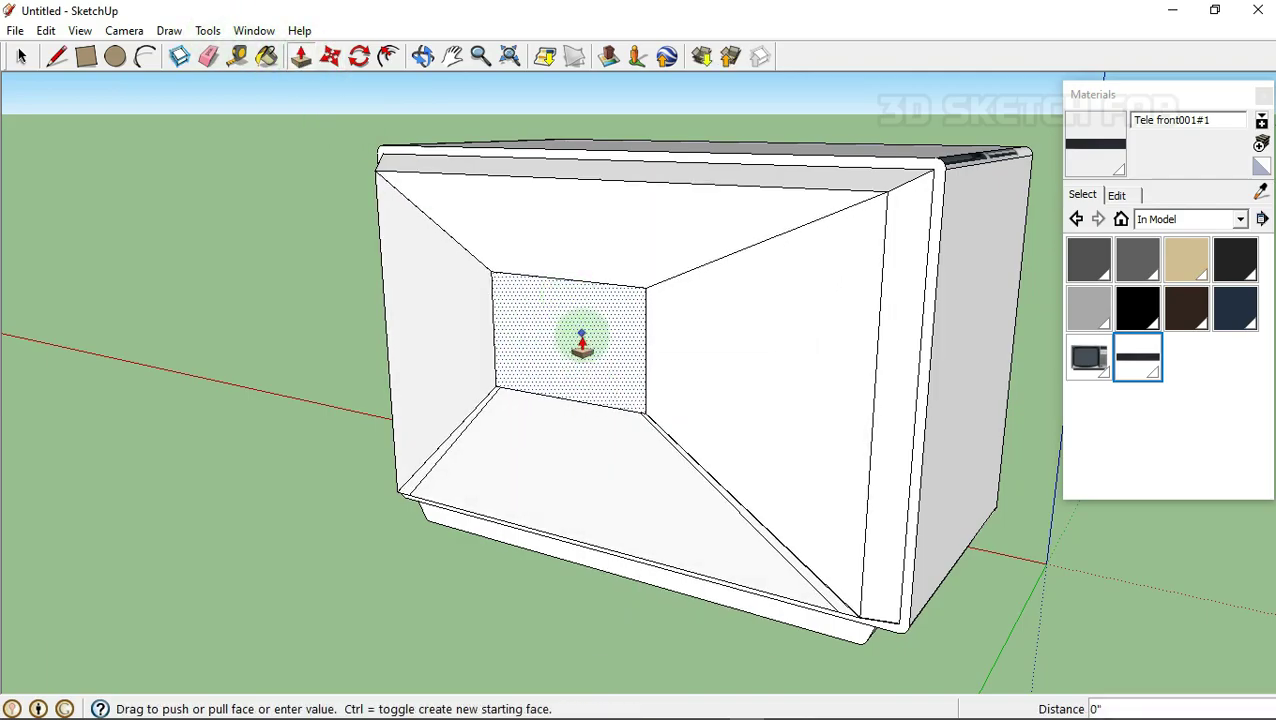
left_click(210, 30)
left_click(250, 161)
- Orbit and zoom to bring the tapered back housing into view
scroll(562, 351, "down", 5)
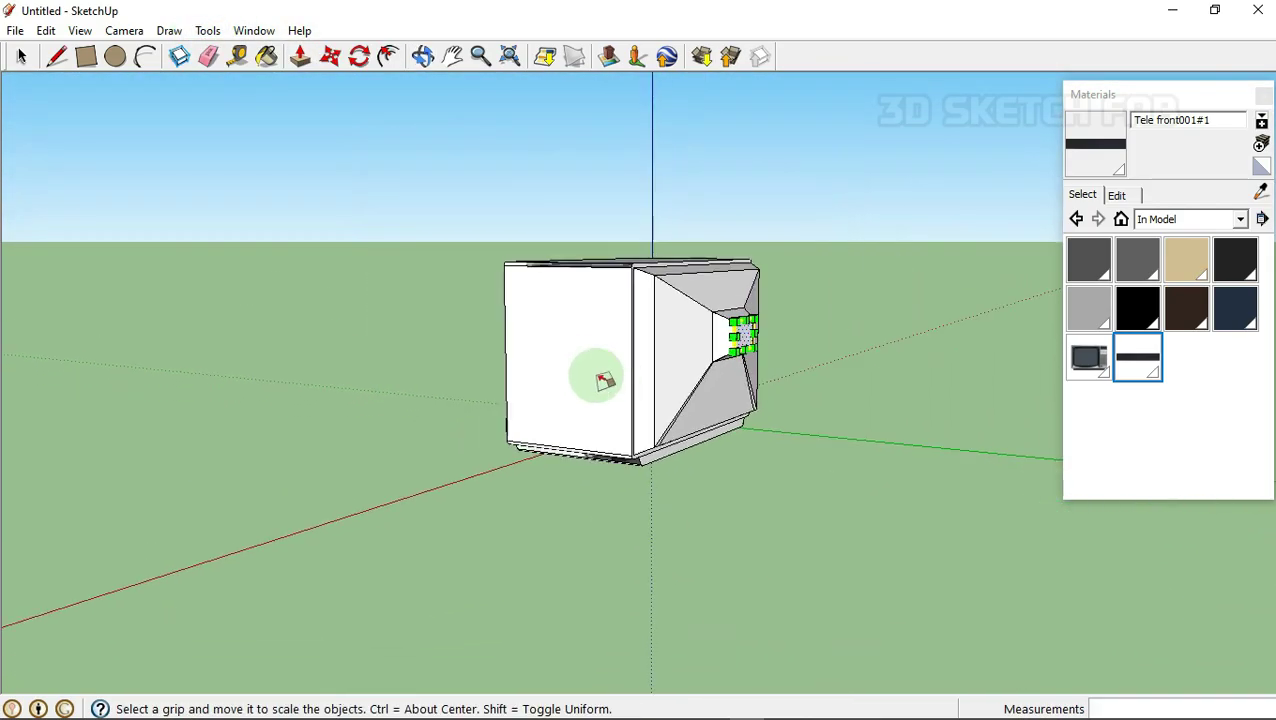
mouse_move(604, 379)
middle_mouse_down()
mouse_move(917, 561)
mouse_move(279, 188)
middle_mouse_up()
scroll(677, 346, "up", 8)
middle_click_drag(677, 346, 313, 538)
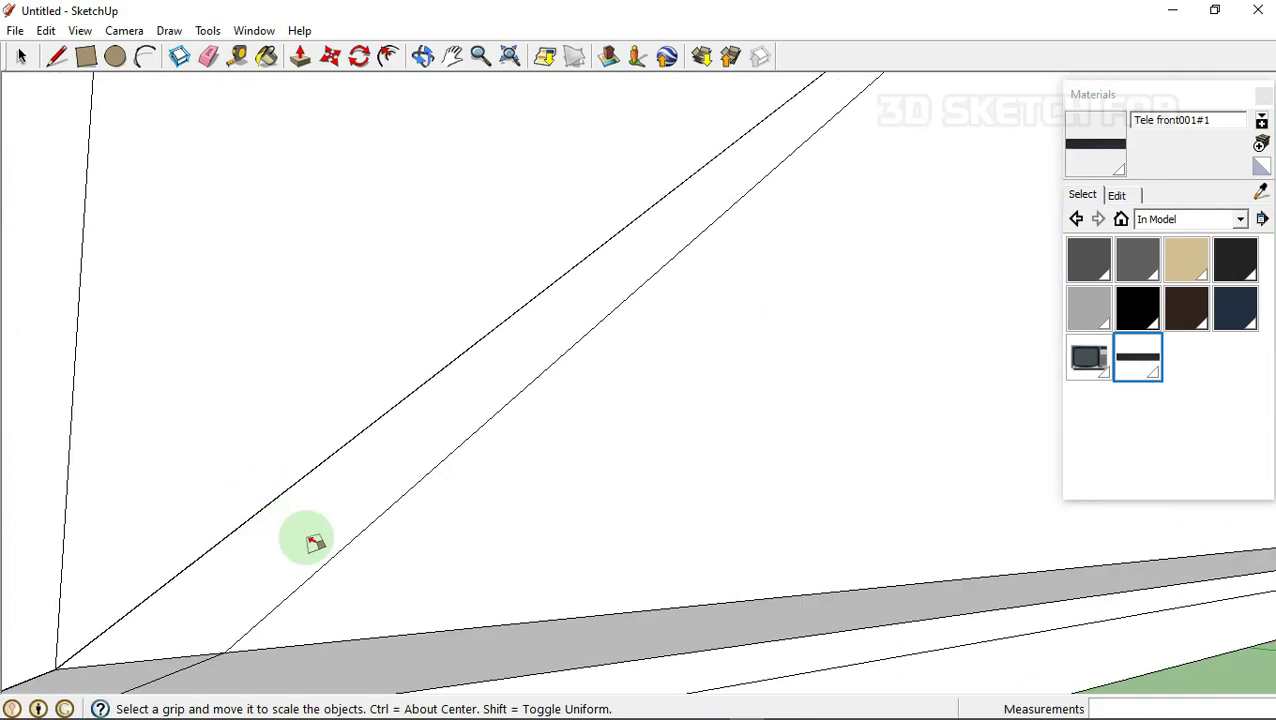
scroll(421, 353, "up", 3)
scroll(441, 293, "up", 2)
scroll(452, 300, "up", 2)
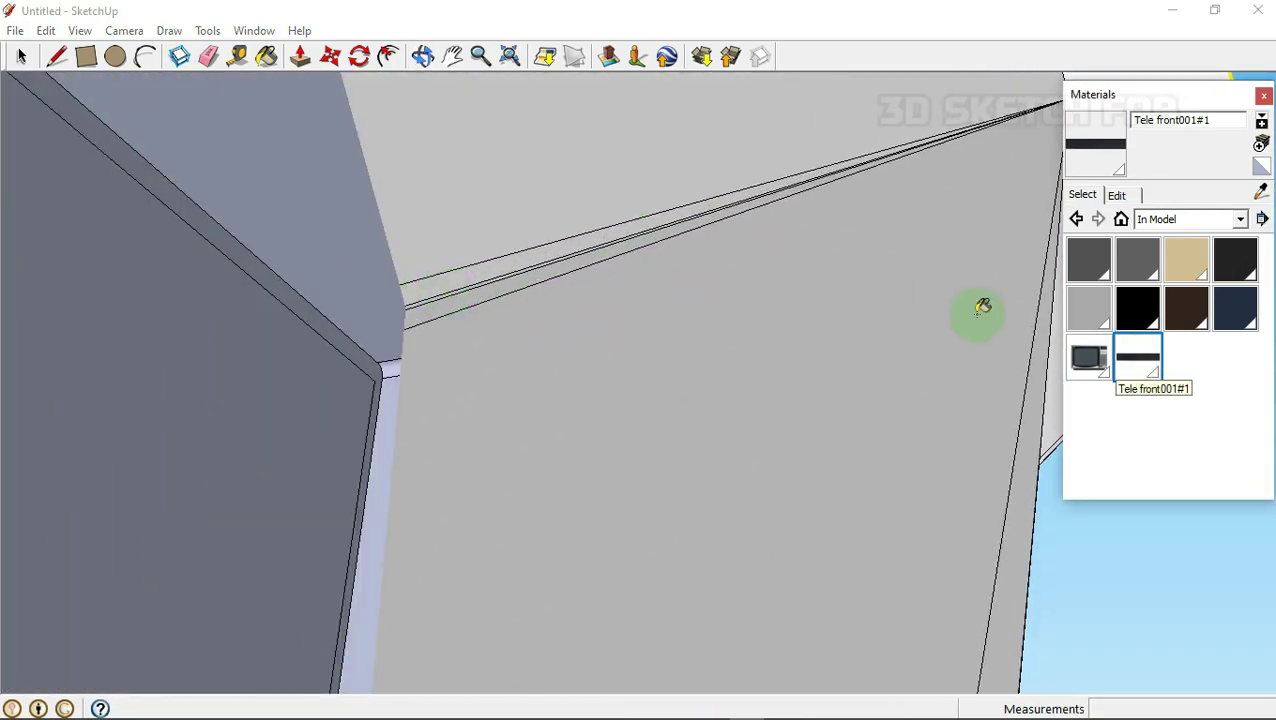
scroll(670, 216, "down", 1)
mouse_move(690, 210)
middle_mouse_down()
mouse_move(746, 182)
mouse_move(57, 526)
mouse_move(291, 508)
mouse_move(459, 388)
middle_mouse_up()
scroll(240, 500, "down", 2)
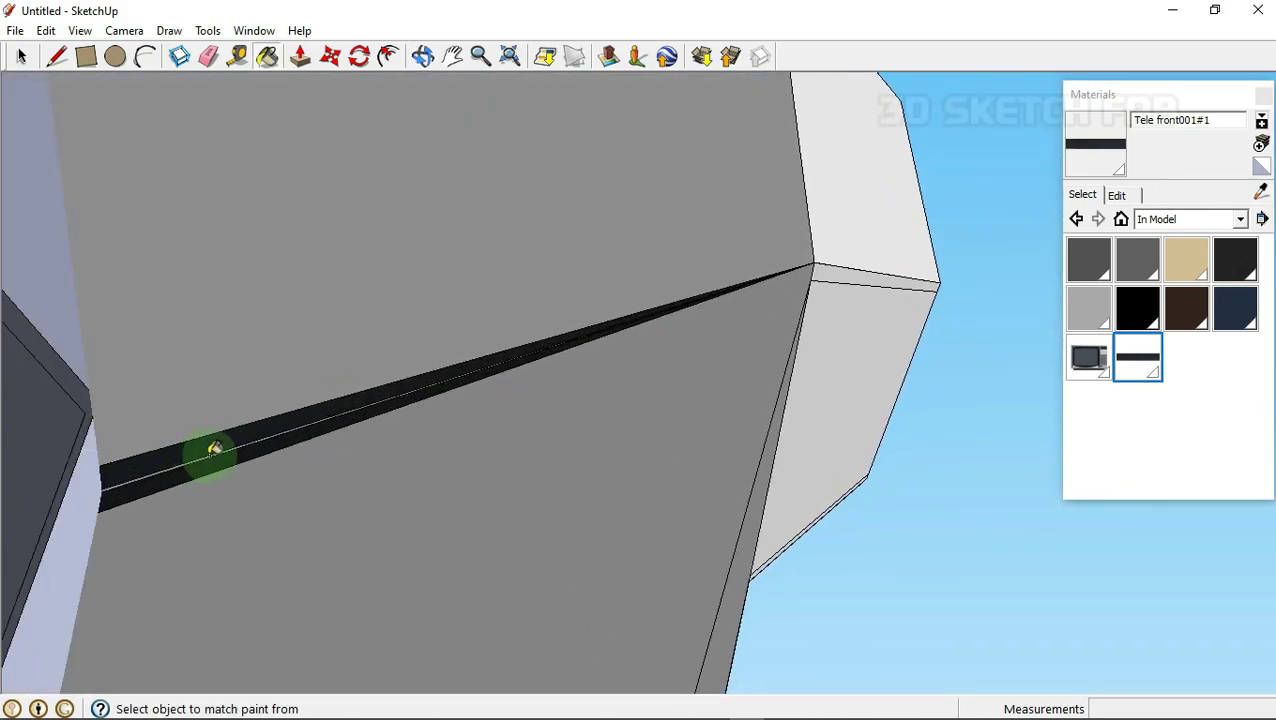
mouse_move(214, 449)
middle_mouse_down()
mouse_move(763, 398)
mouse_move(769, 378)
mouse_move(470, 419)
middle_mouse_up()
- Paint the selected back housing faces with the dark Tele front001#1 texture
right_click(470, 418)
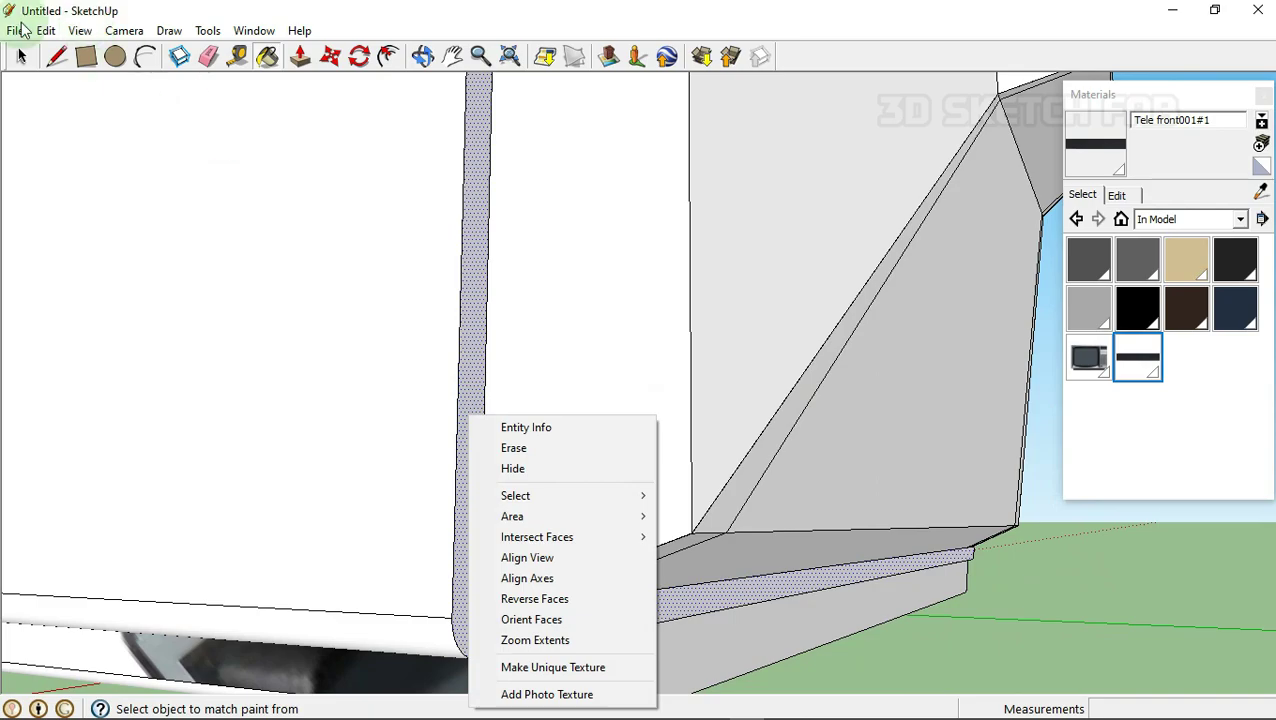
left_click(478, 362)
right_click(590, 401)
left_click(812, 507)
middle_click_drag(812, 507, 460, 440)
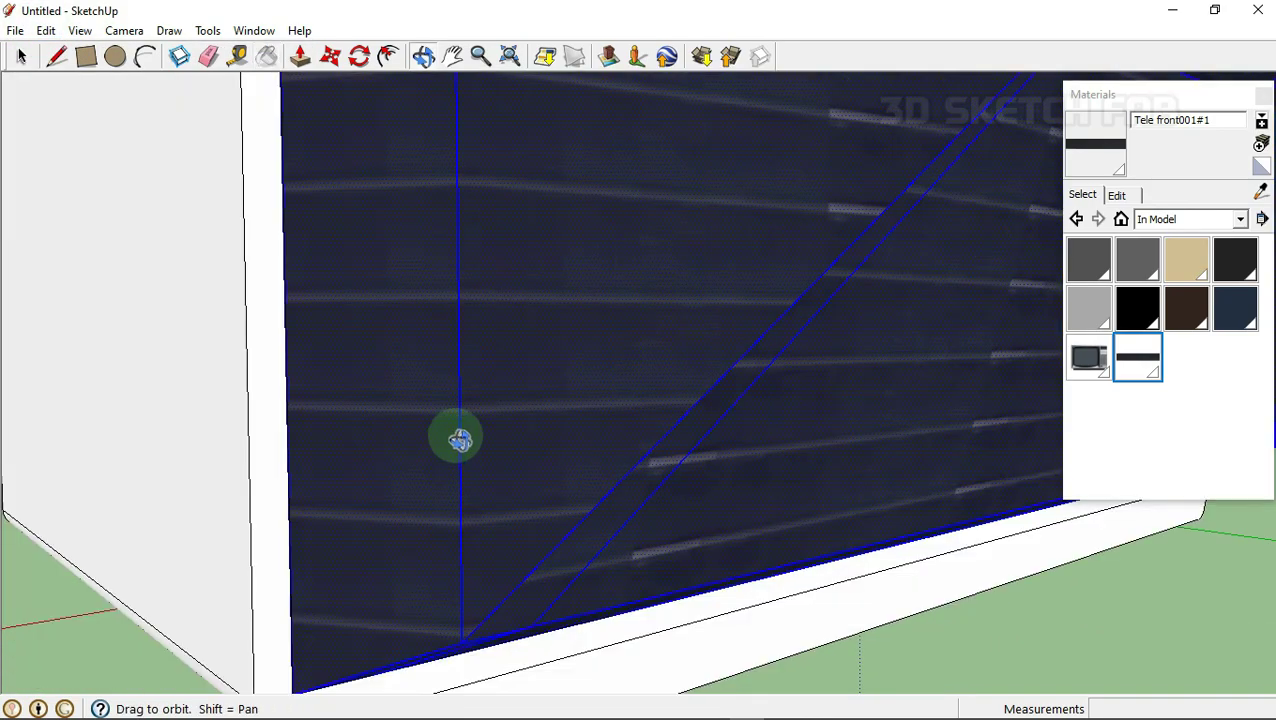
scroll(600, 410, "up", 3)
- Use Texture > Position to stretch the texture wider across the back face
right_click(646, 405)
left_click(881, 575)
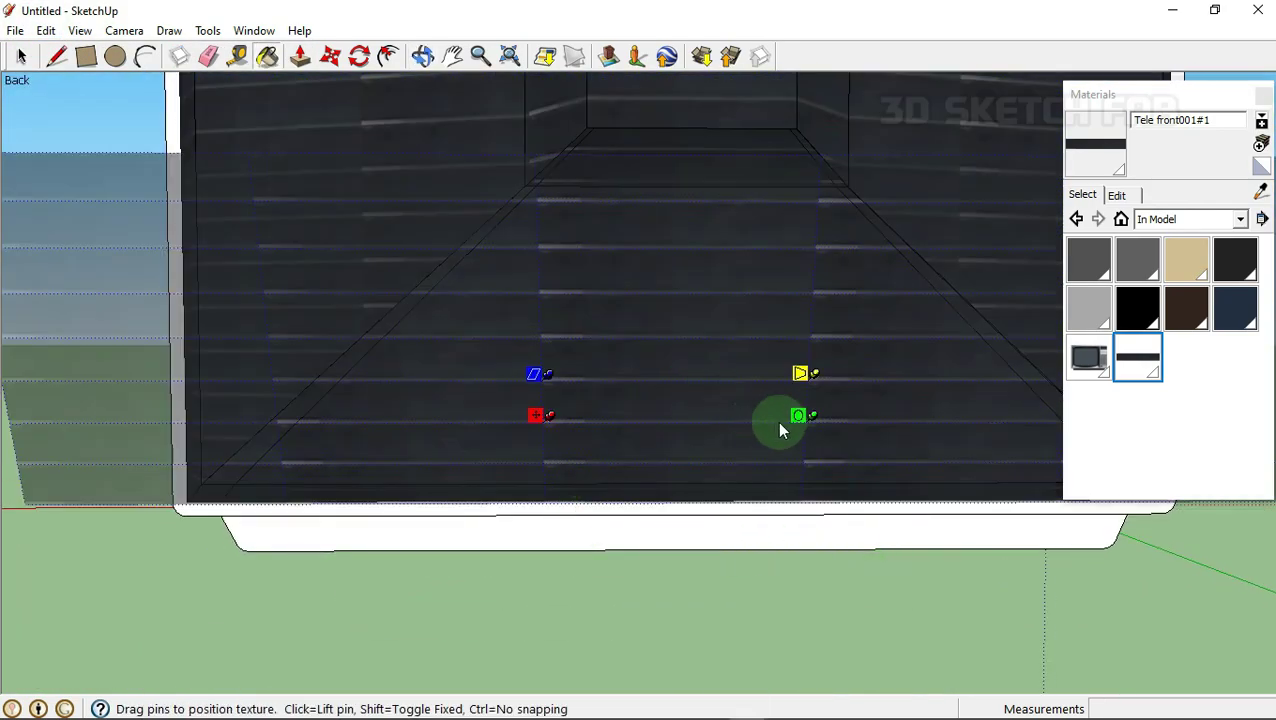
scroll(775, 421, "down", 2)
scroll(513, 316, "down", 2)
scroll(423, 398, "down", 3)
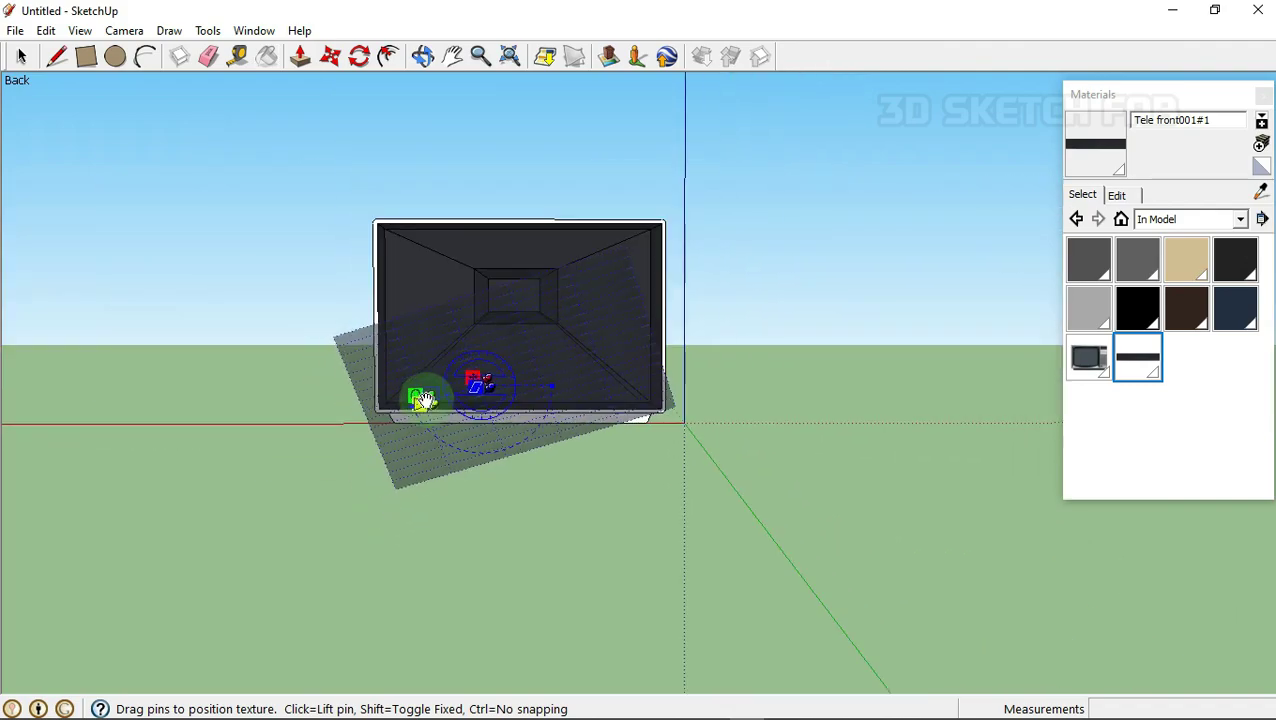
left_click_drag(612, 390, 962, 386)
scroll(992, 382, "down", 3)
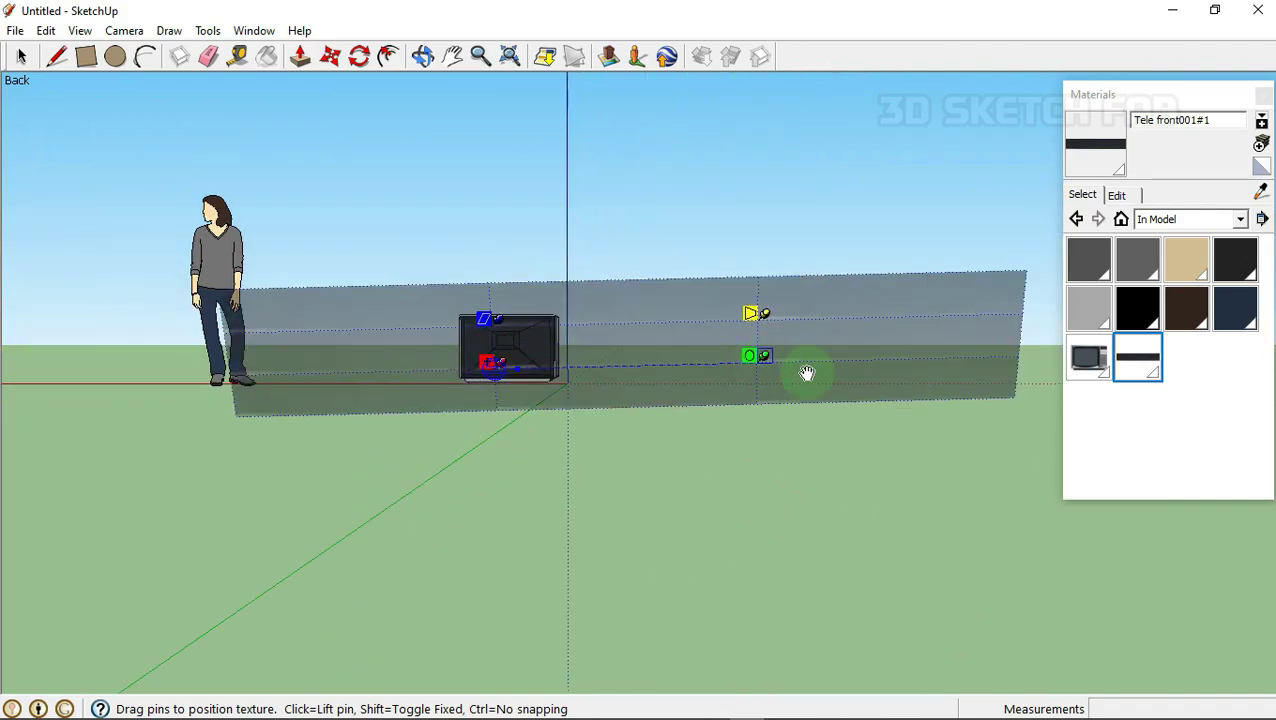
left_click(650, 353)
scroll(487, 368, "up", 5)
- Reposition the texture once more and confirm the placement
right_click(557, 364)
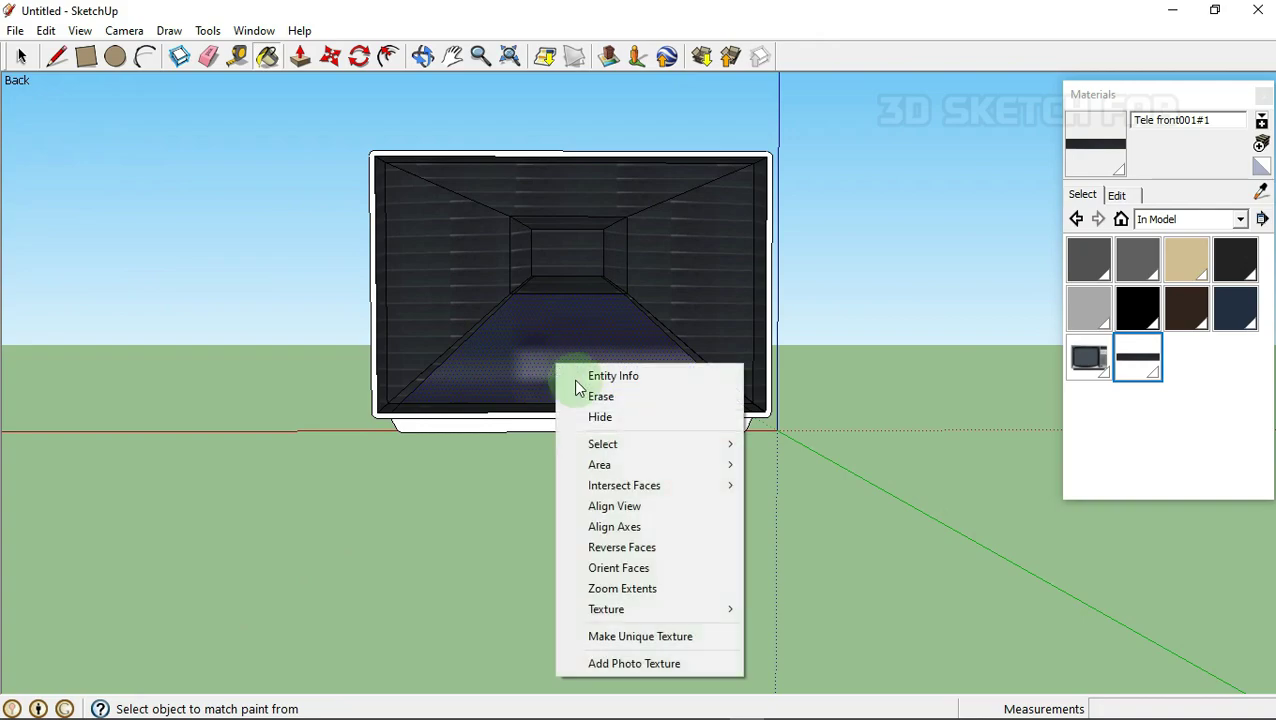
left_click(780, 606)
key("Return")
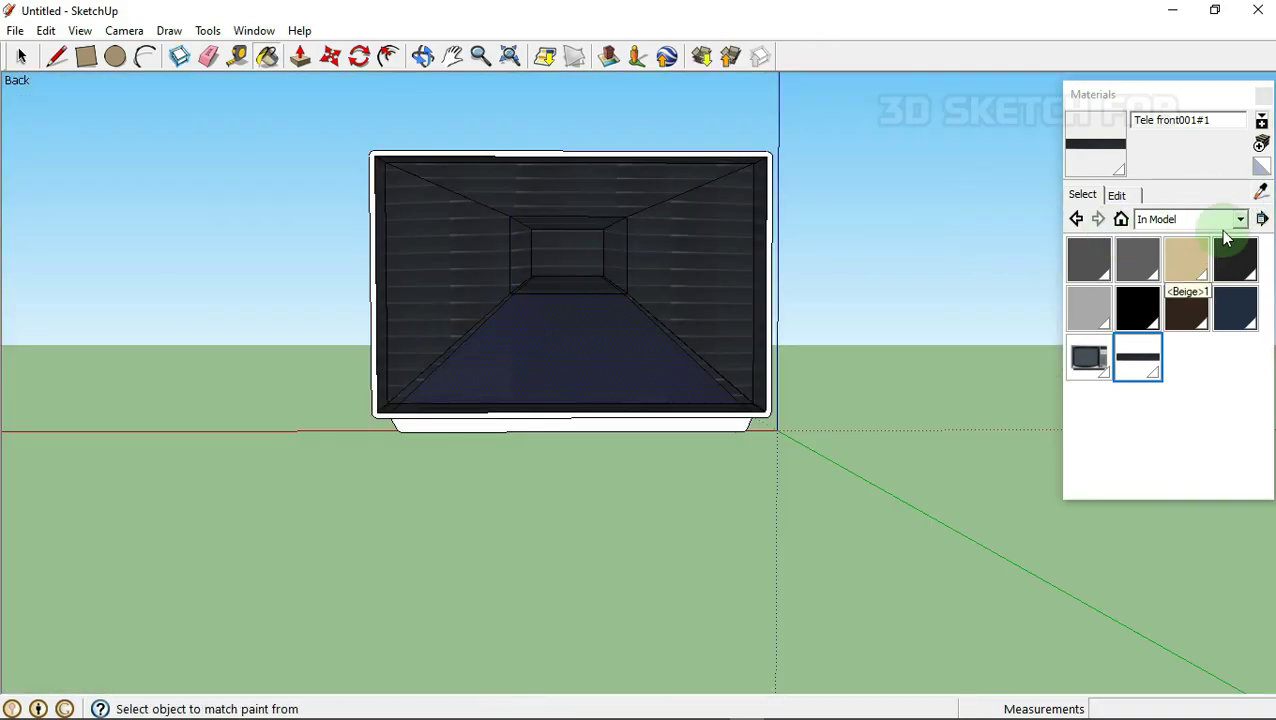
scroll(584, 239, "up", 3)
scroll(413, 362, "up", 3)
- Select all faces connected to the back housing
right_click(692, 362)
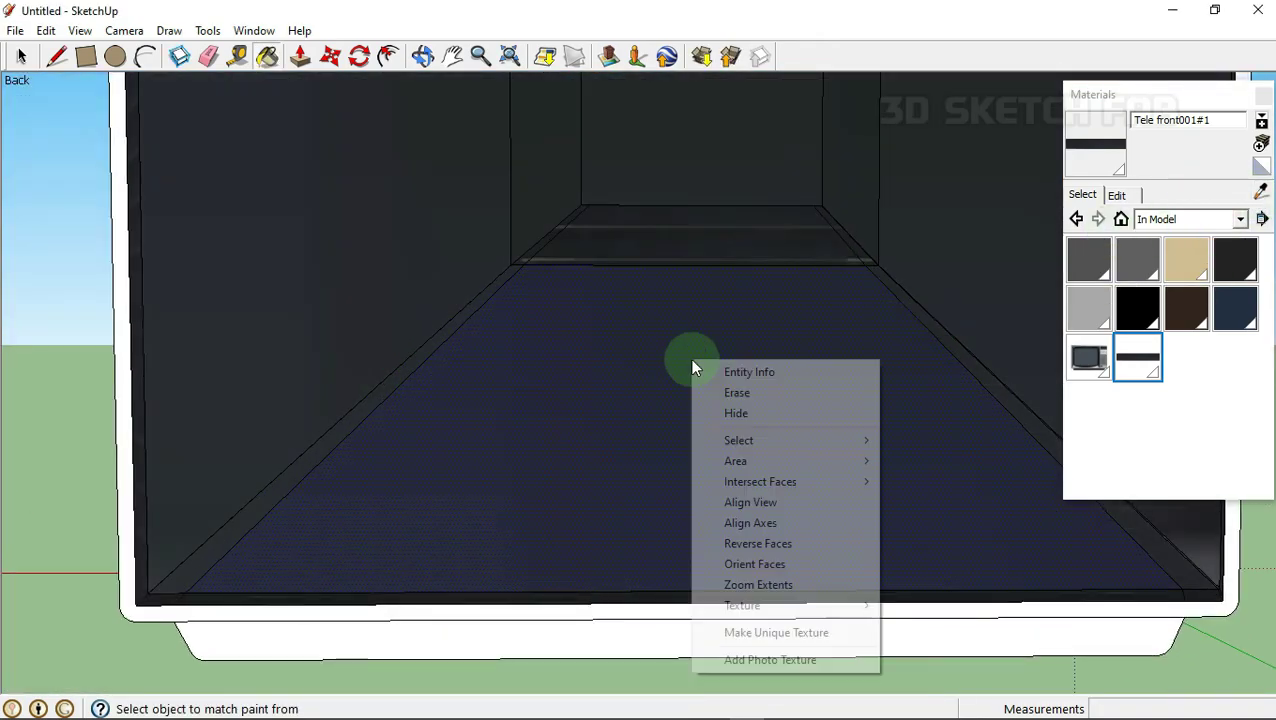
left_click(942, 481)
scroll(572, 382, "down", 5)
mouse_move(572, 382)
middle_mouse_down()
mouse_move(832, 456)
mouse_move(803, 330)
mouse_move(590, 486)
mouse_move(427, 507)
mouse_move(293, 450)
mouse_move(365, 461)
mouse_move(624, 393)
mouse_move(812, 484)
mouse_move(641, 370)
mouse_move(530, 402)
mouse_move(285, 433)
mouse_move(926, 325)
mouse_move(615, 285)
mouse_move(540, 362)
middle_mouse_up()
- Switch the materials library to Wood and apply Wood_Floor to the TV's side panels
right_click(540, 362)
mouse_move(521, 270)
middle_mouse_down()
mouse_move(541, 418)
mouse_move(165, 413)
mouse_move(621, 207)
middle_mouse_up()
middle_click_drag(651, 247, 900, 235)
left_click(1190, 219)
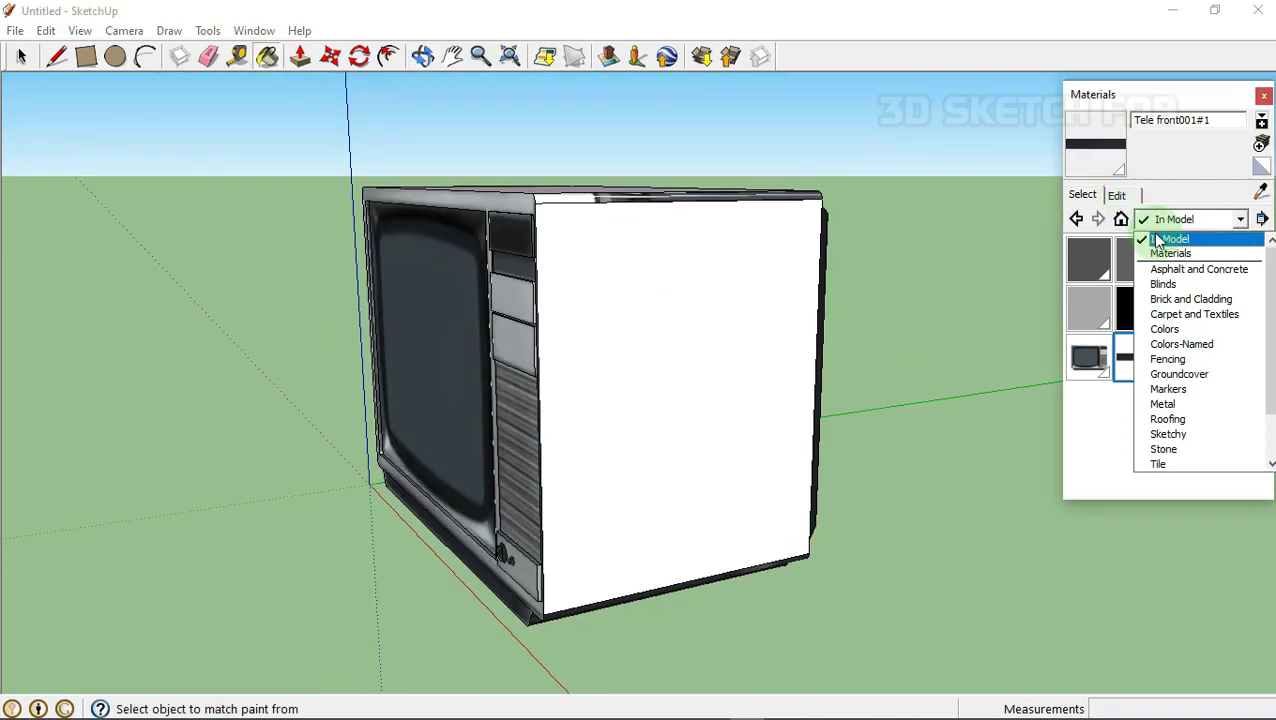
scroll(1210, 440, "down", 2)
mouse_move(750, 410)
middle_mouse_down()
mouse_move(331, 313)
mouse_move(527, 162)
mouse_move(464, 279)
mouse_move(735, 273)
mouse_move(934, 461)
mouse_move(686, 453)
mouse_move(661, 231)
middle_mouse_up()
right_click(648, 226)
middle_click_drag(763, 341, 797, 347)
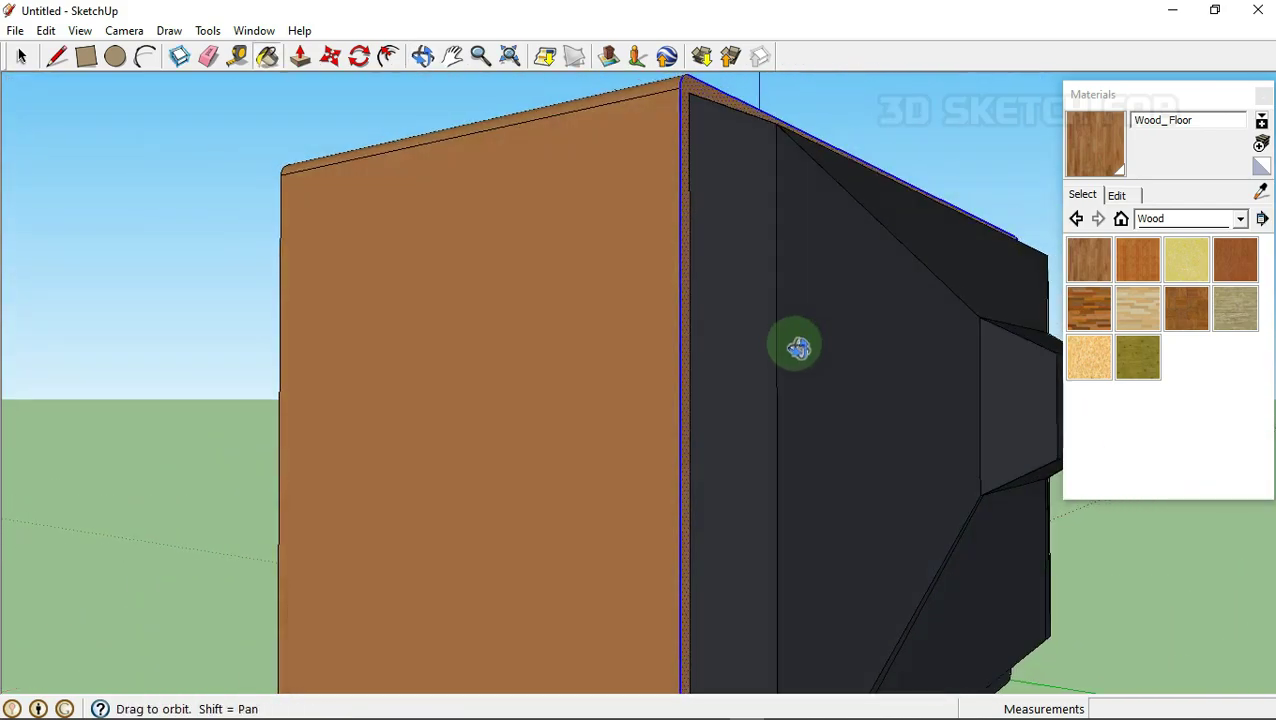
right_click(619, 240)
right_click(768, 354)
middle_click_drag(817, 433, 860, 343)
- Soften/Smooth the dark housing edges with Soften coplanar on and a lower angle
right_click(860, 343)
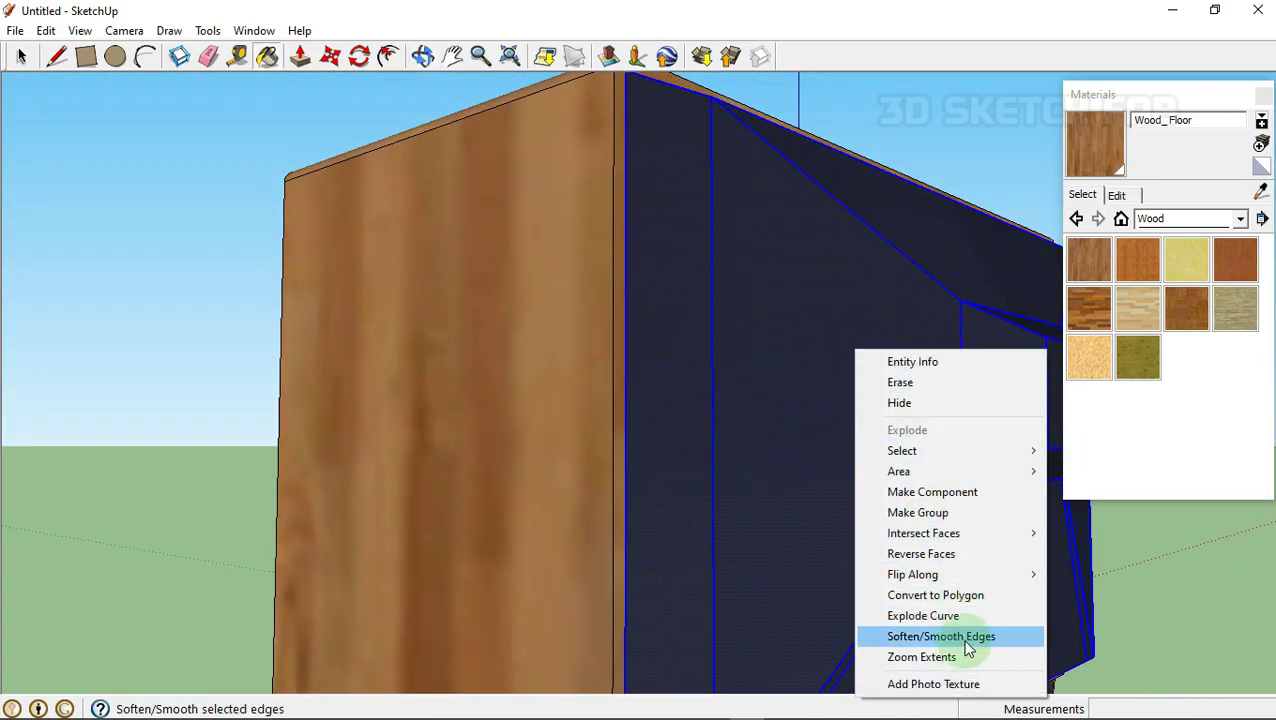
left_click(963, 635)
left_click_drag(326, 92, 377, 92)
left_click(458, 109)
mouse_move(458, 109)
middle_mouse_down()
mouse_move(541, 393)
mouse_move(897, 550)
mouse_move(322, 396)
mouse_move(643, 386)
middle_mouse_up()
right_click(643, 386)
left_click_drag(498, 88, 438, 88)
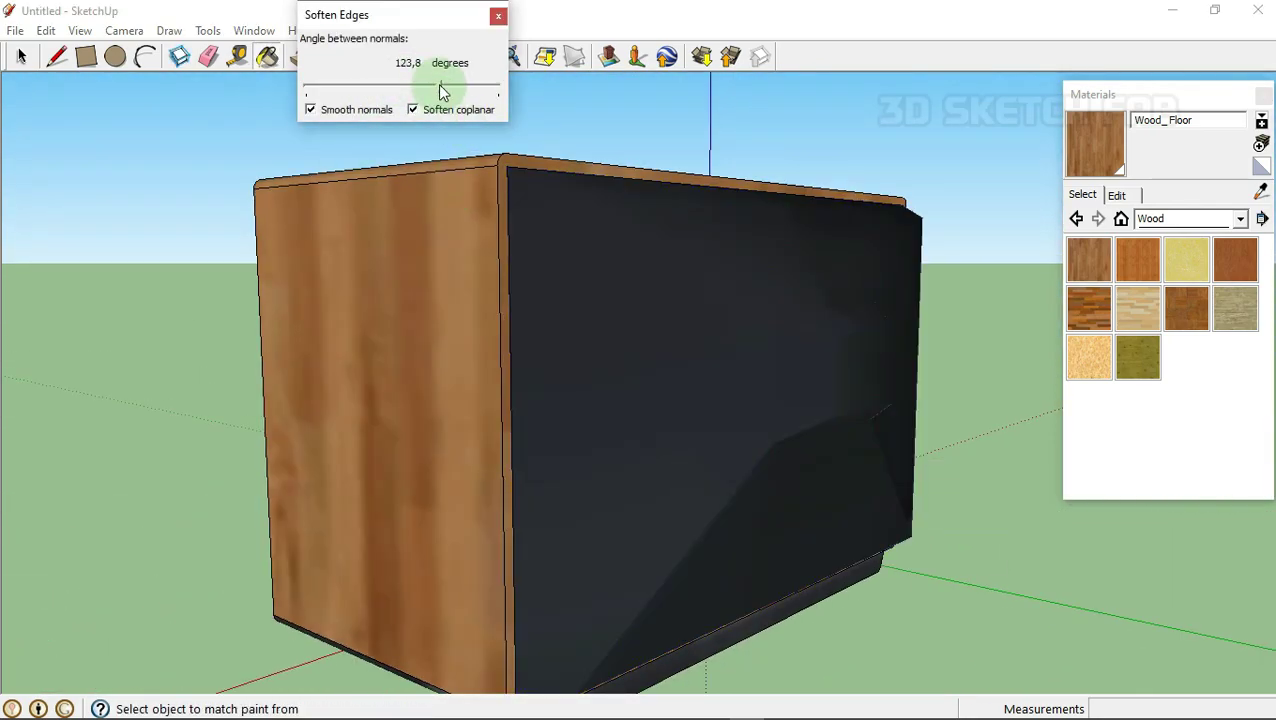
- Orbit from back to front to check the smoothed shading and wood back
mouse_move(473, 376)
middle_mouse_down()
mouse_move(612, 365)
mouse_move(541, 444)
mouse_move(507, 461)
mouse_move(647, 392)
mouse_move(78, 76)
middle_mouse_up()
scroll(507, 461, "down", 3)
scroll(647, 392, "up", 2)
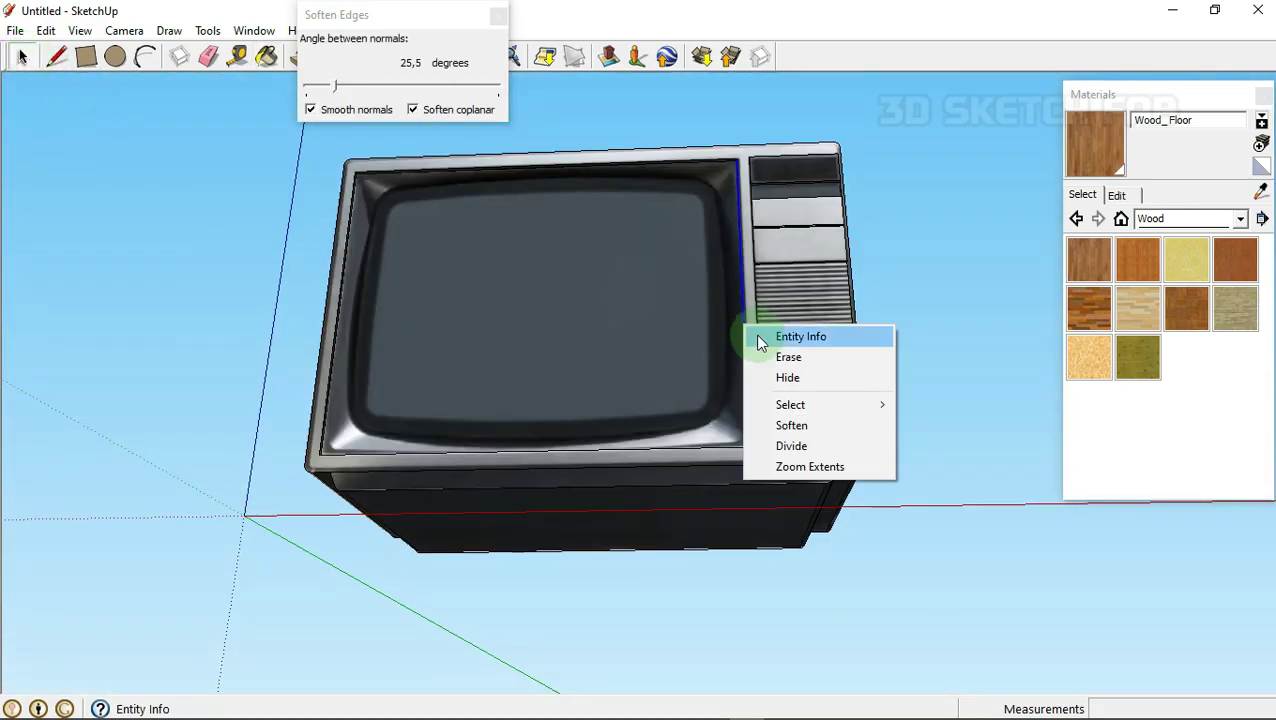
middle_click_drag(873, 441, 614, 70)
right_click(614, 70)
left_click(620, 265)
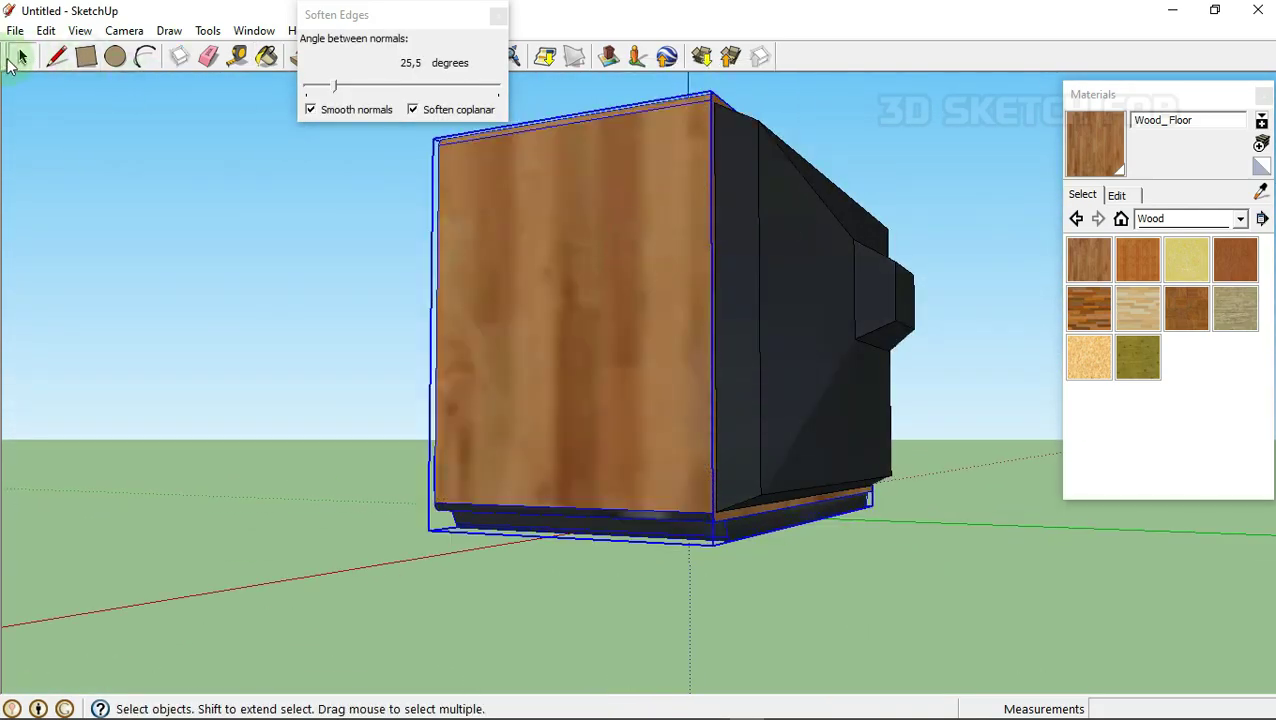
- Close the Materials panel and view the TV from a low side angle
right_click(560, 250)
mouse_move(675, 447)
middle_mouse_down()
mouse_move(1224, 242)
mouse_move(278, 65)
middle_mouse_up()
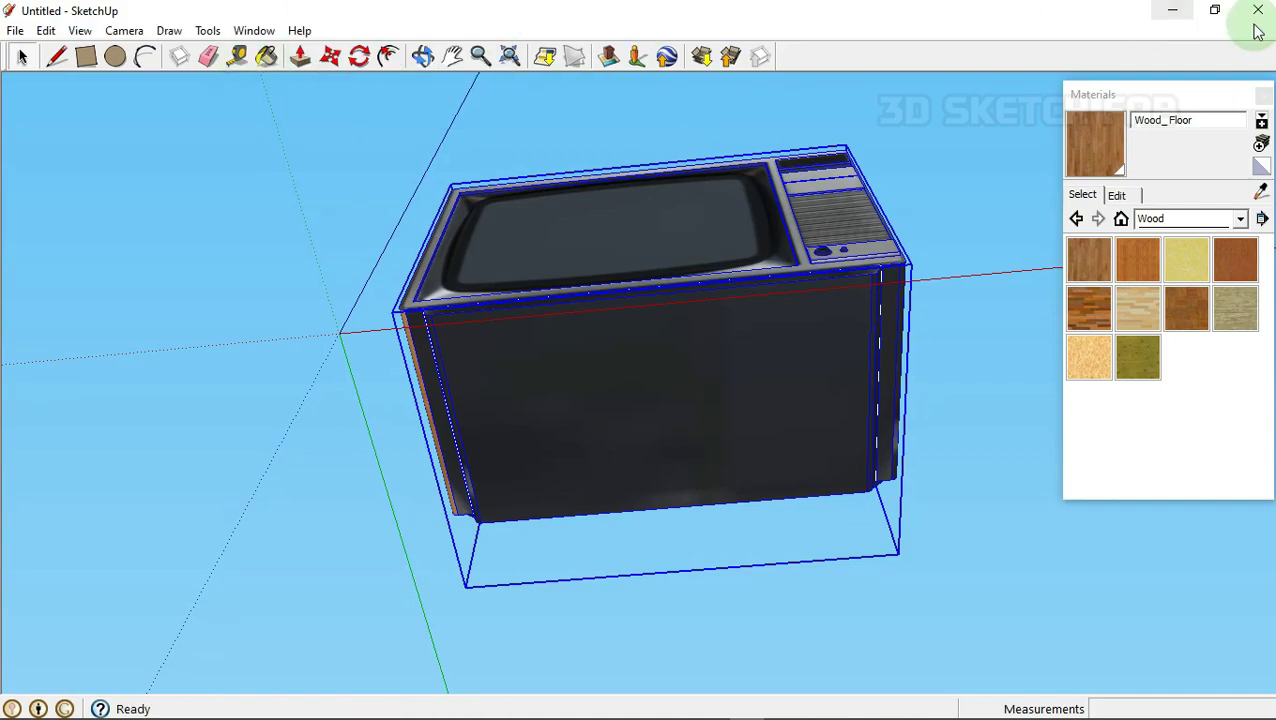
middle_click_drag(661, 313, 675, 299)
mouse_move(382, 188)
middle_mouse_down()
mouse_move(88, 568)
mouse_move(442, 465)
middle_mouse_up()
- Start moving the stray bar, then explode the TV group into loose geometry
right_click(464, 160)
left_click(365, 483)
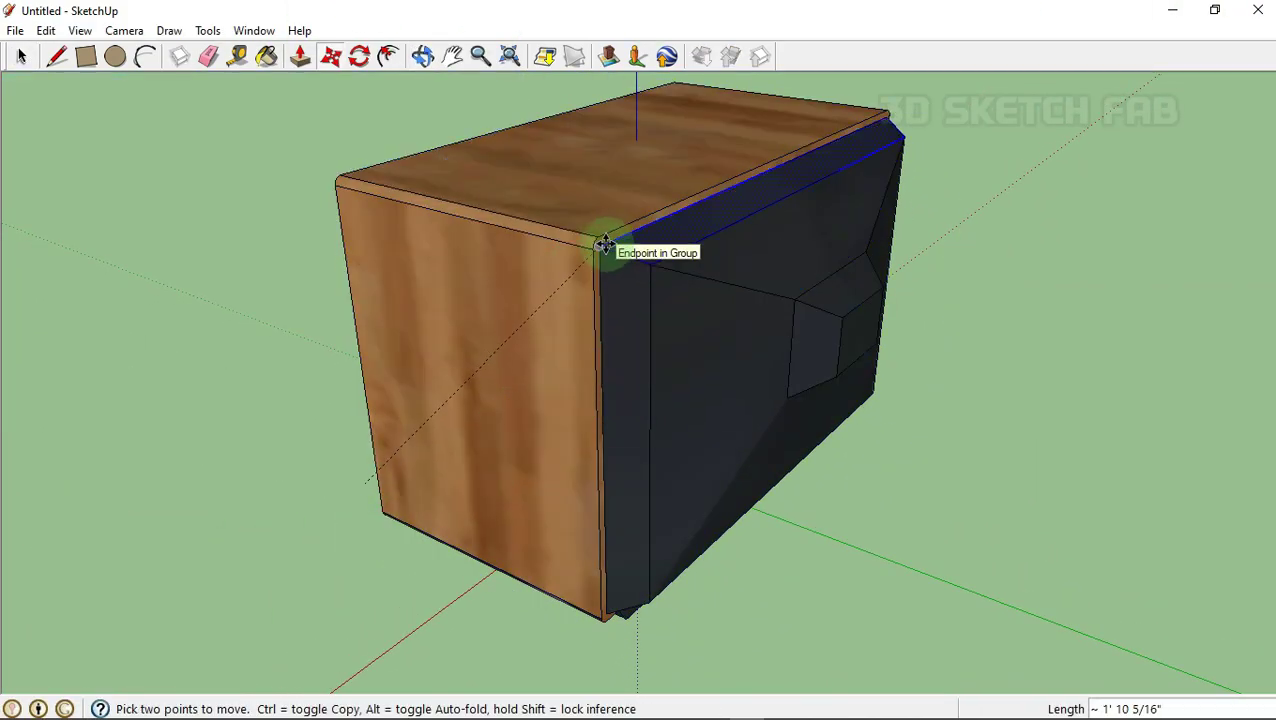
mouse_move(605, 245)
middle_mouse_down()
mouse_move(305, 390)
mouse_move(664, 341)
middle_mouse_up()
right_click(664, 341)
left_click(710, 470)
- Select all geometry connected to the TV and make it one group
right_click(687, 385)
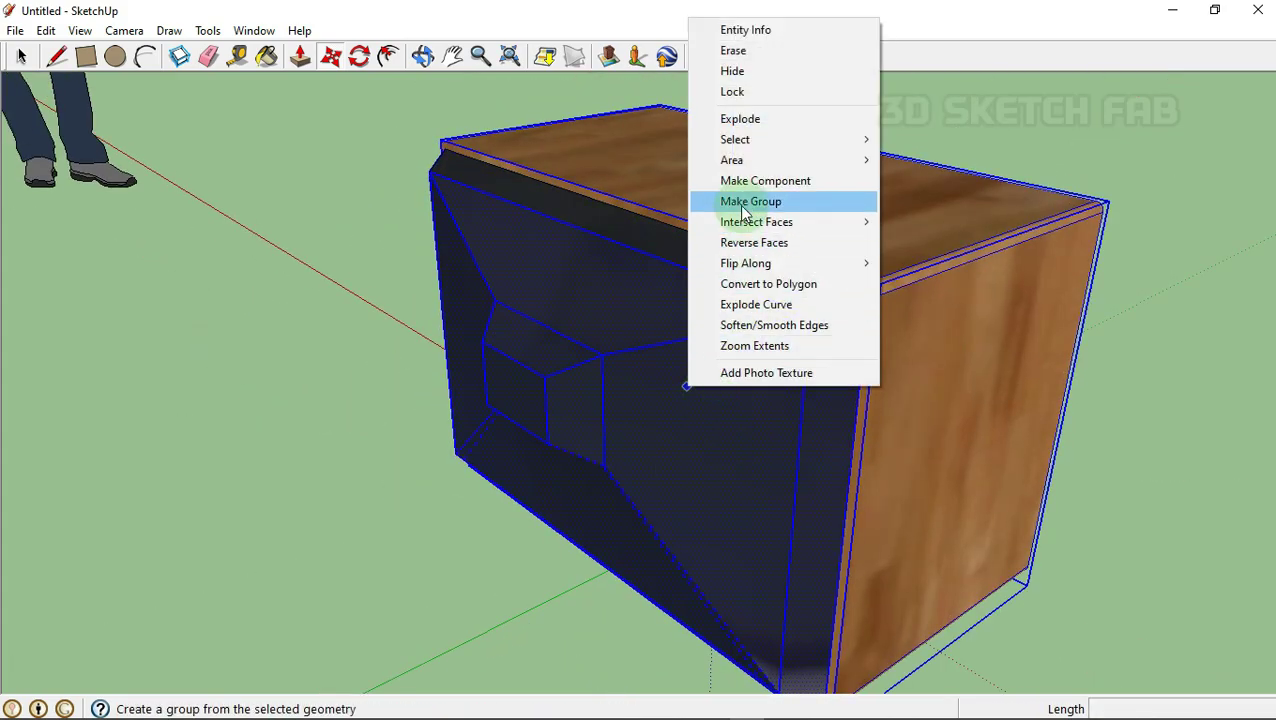
left_click(1015, 192)
right_click(659, 332)
left_click(760, 507)
mouse_move(760, 507)
middle_mouse_down()
mouse_move(897, 456)
mouse_move(746, 498)
middle_mouse_up()
- Erase the person figure from the scene
right_click(985, 268)
left_click(1025, 302)
mouse_move(1025, 302)
middle_mouse_down()
mouse_move(524, 500)
mouse_move(584, 490)
middle_mouse_up()
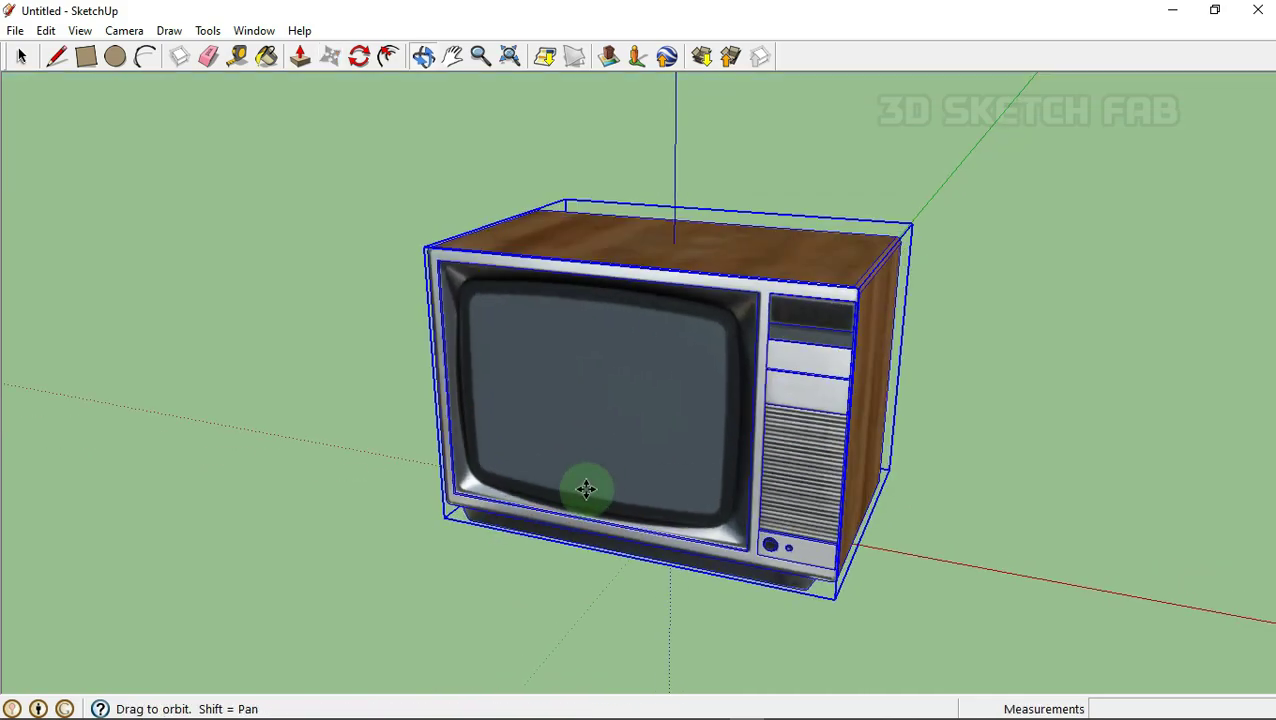
scroll(772, 270, "up", 3)
scroll(738, 347, "up", 2)
- Hide the axes, toggle shadows, and orbit to a frontal view of the TV
left_click(80, 30)
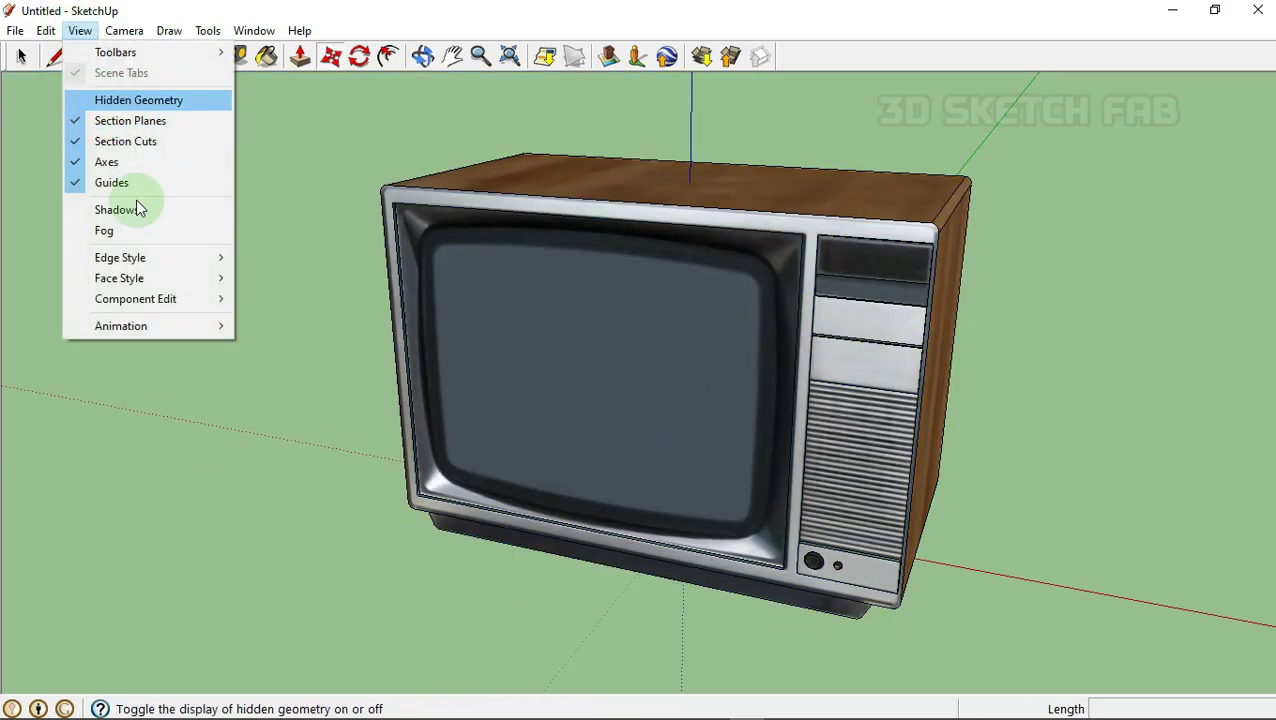
left_click(132, 162)
left_click(80, 30)
left_click(116, 209)
key("m")
mouse_move(600, 360)
middle_mouse_down()
mouse_move(692, 370)
mouse_move(865, 77)
mouse_move(427, 341)
middle_mouse_up()
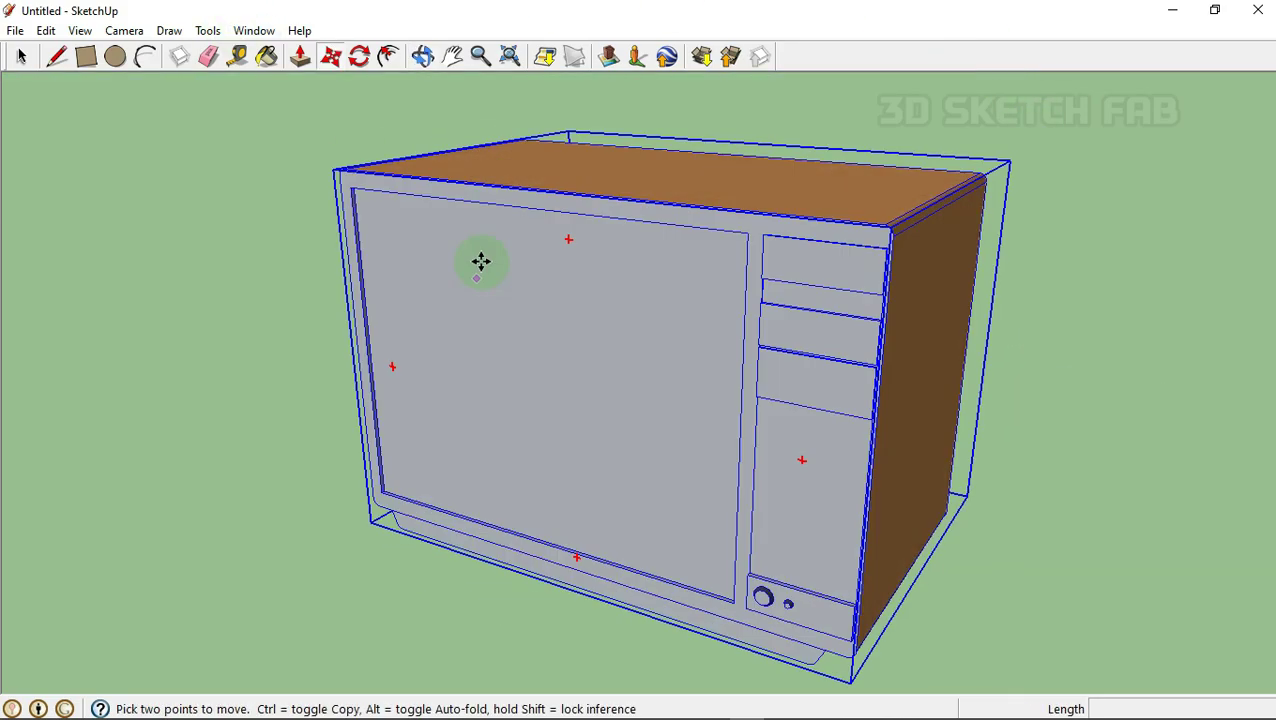
middle_click_drag(479, 259, 172, 103)
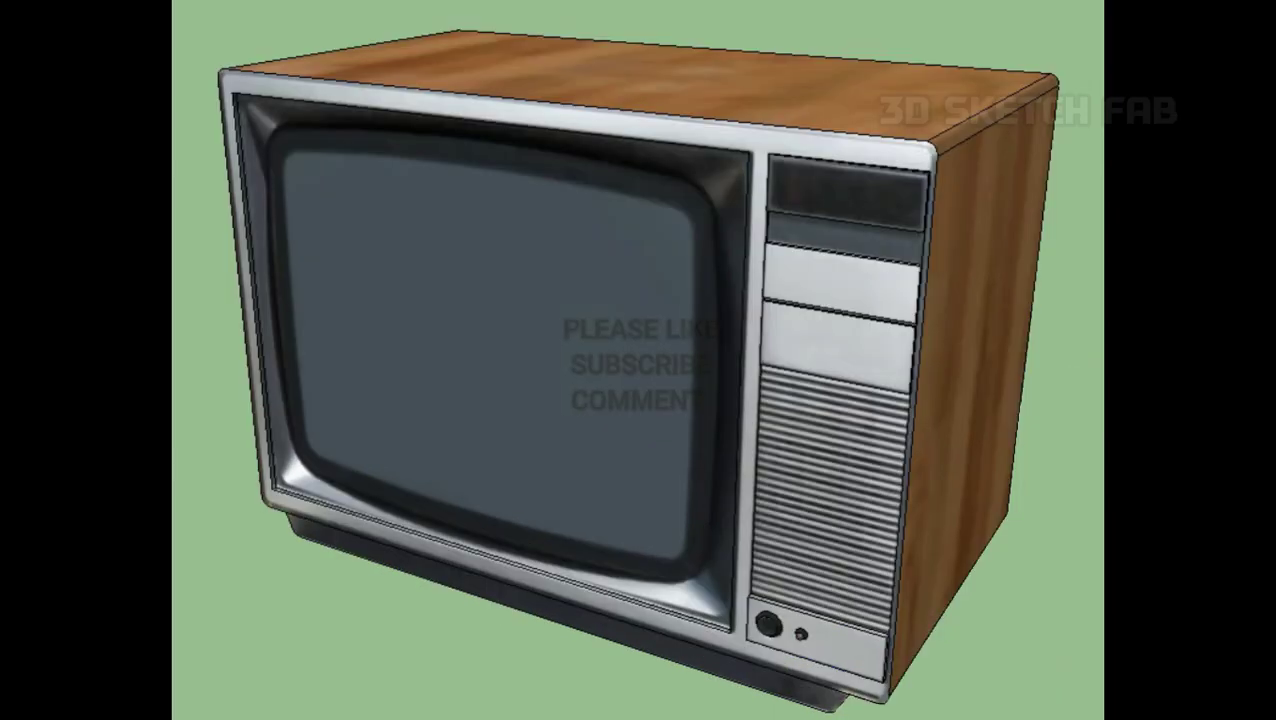